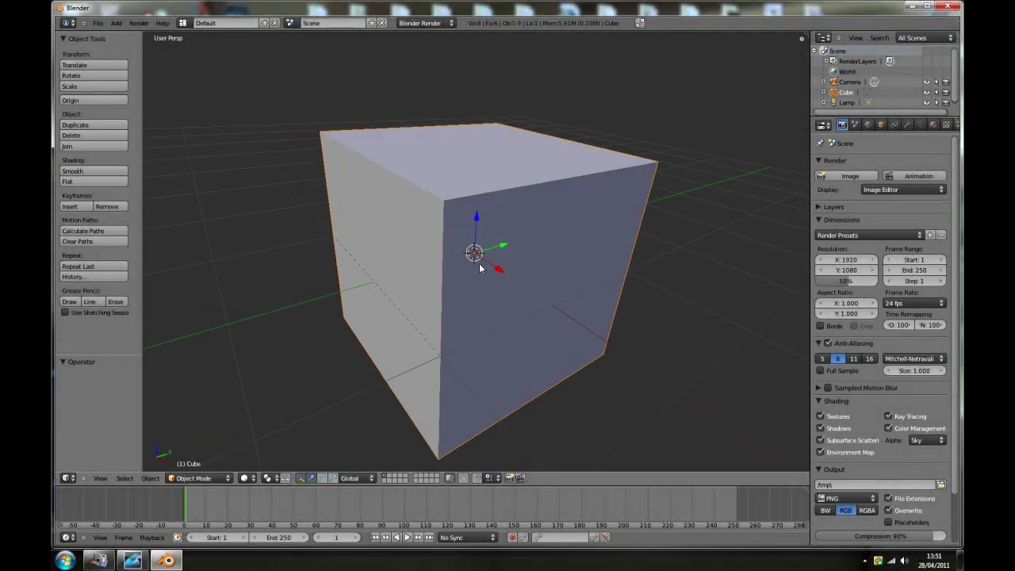
pyautogui.scroll(-4, 449, 325)
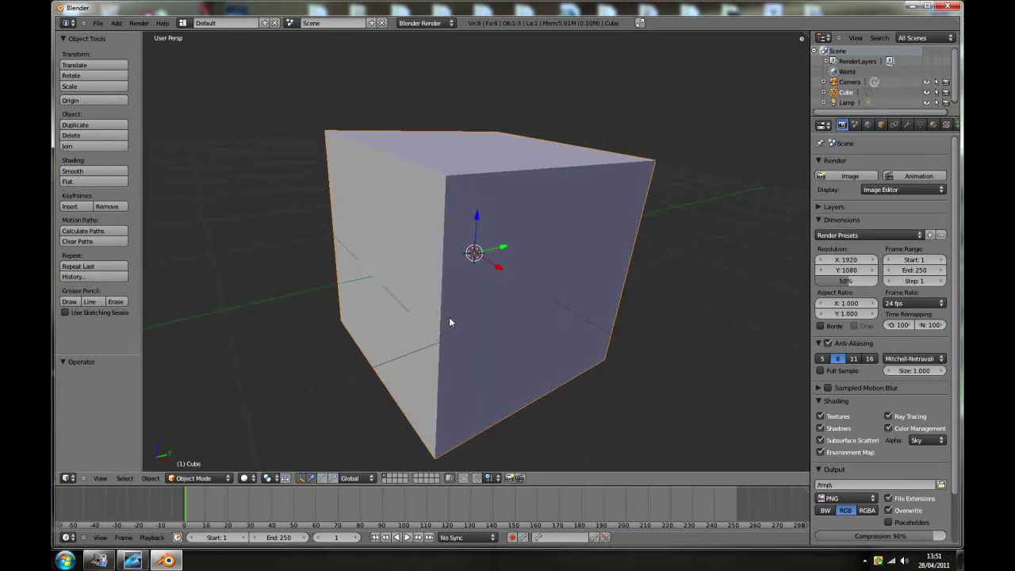
pyautogui.moveTo(436, 279); pyautogui.dragTo(547, 325, button='middle')
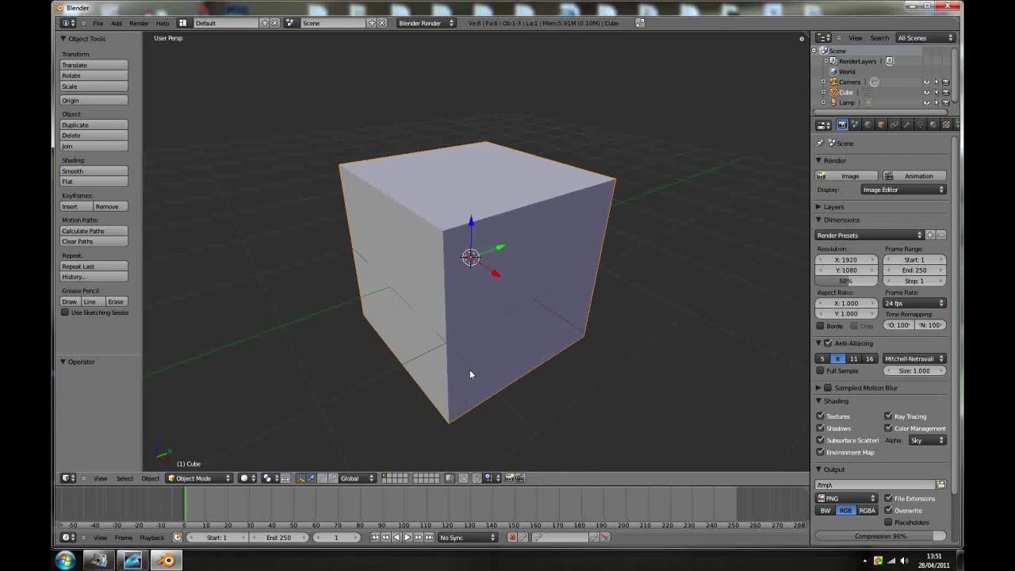
pyautogui.scroll(1, 449, 390)
pyautogui.moveTo(480, 290); pyautogui.dragTo(483, 252, button='middle')
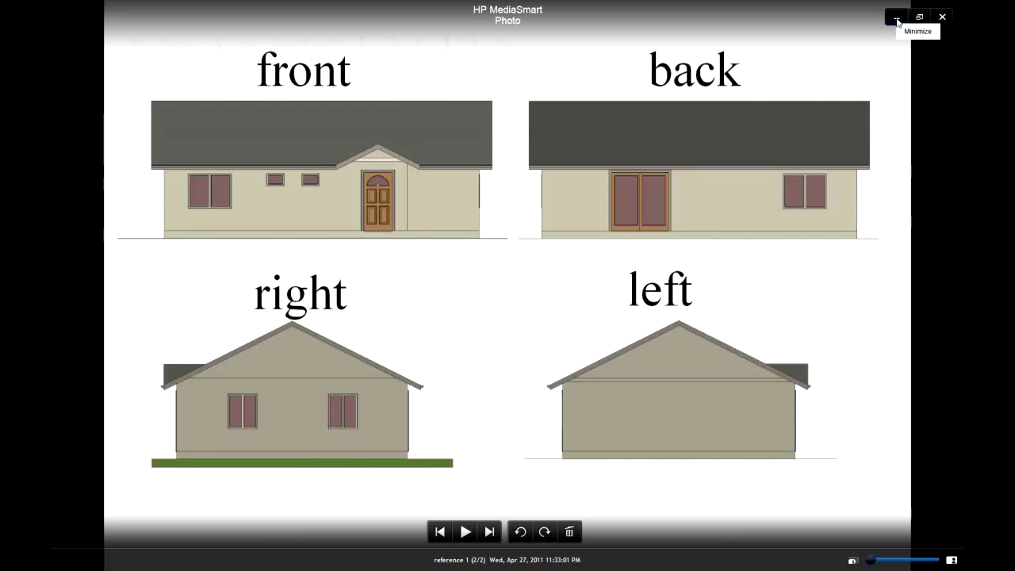
# Step: Review the house elevations and the dimensioned floor plan in the photo viewer, and return to Blender
pyautogui.click(490, 531)
pyautogui.click(489, 532)
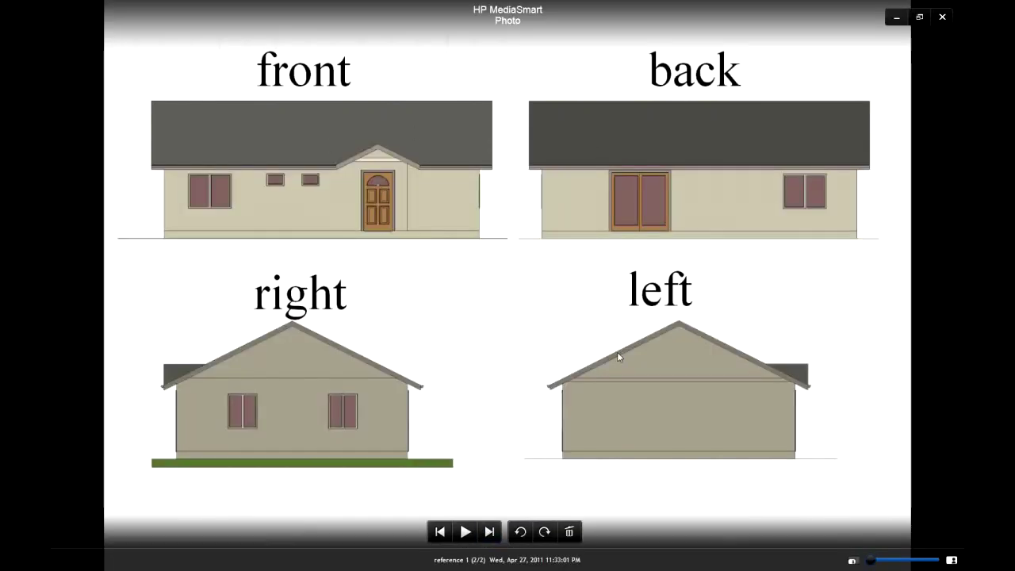
pyautogui.click(440, 532)
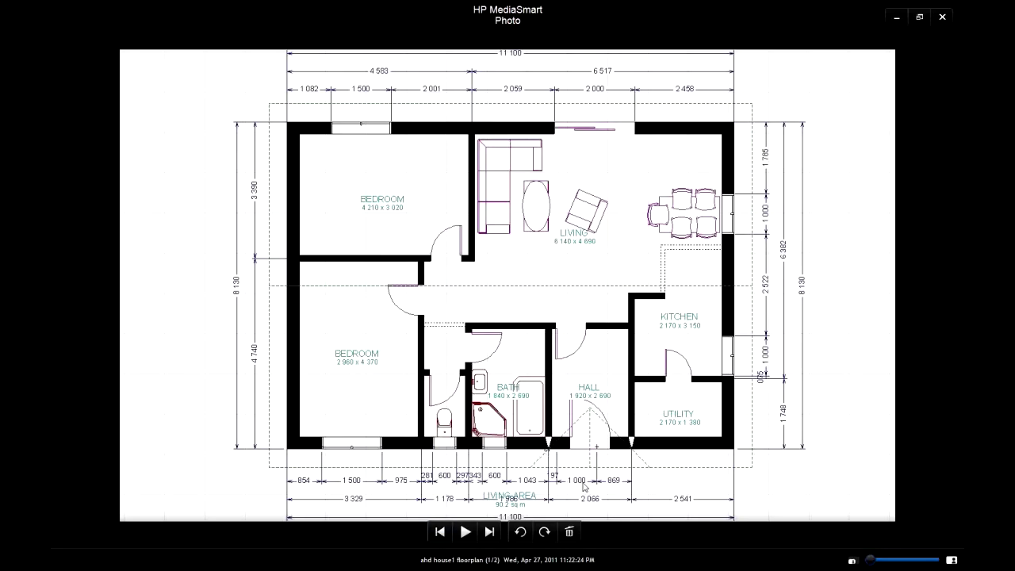
pyautogui.click(895, 19)
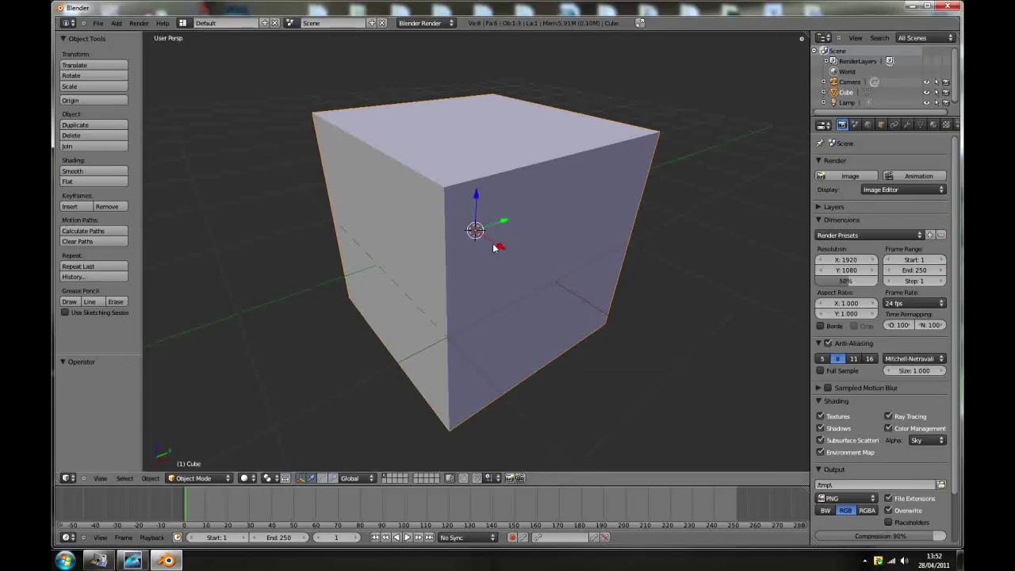
# Step: Set the scene units to Metric and switch the viewport to an orthographic top view
pyautogui.click(855, 125)
pyautogui.click(877, 224)
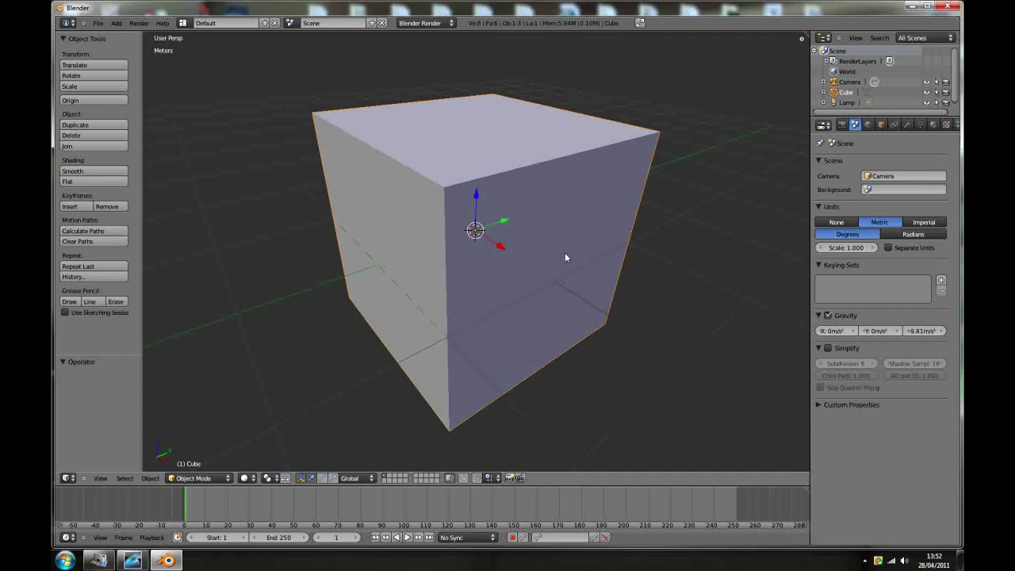
pyautogui.press('KP_7')
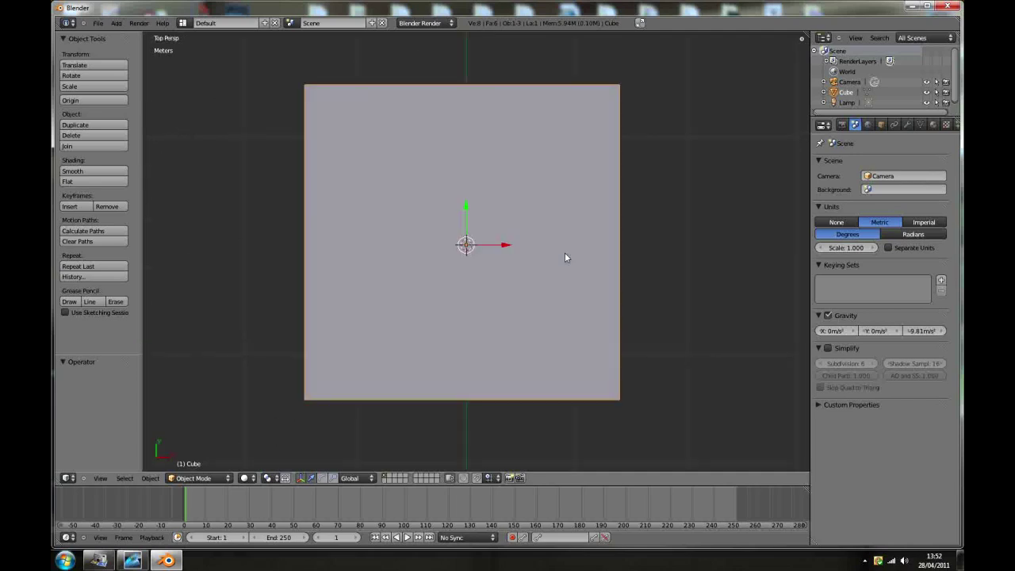
pyautogui.scroll(-2, 564, 257)
pyautogui.press('KP_5')
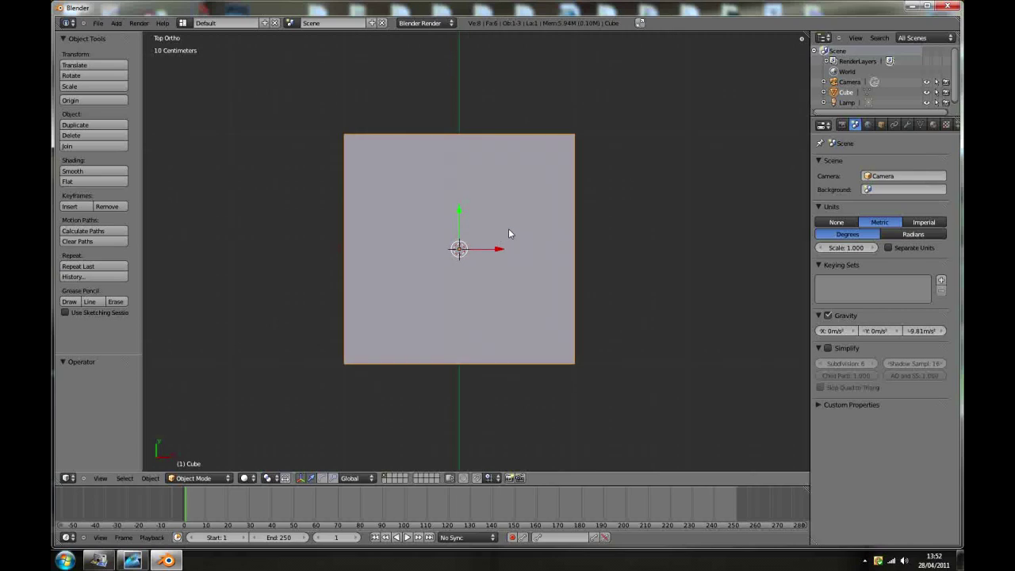
# Step: Delete the default cube and add a mesh plane in its place
pyautogui.press('x')
pyautogui.click(501, 254)
pyautogui.hotkey('shift', 'a')
pyautogui.moveTo(500, 255)
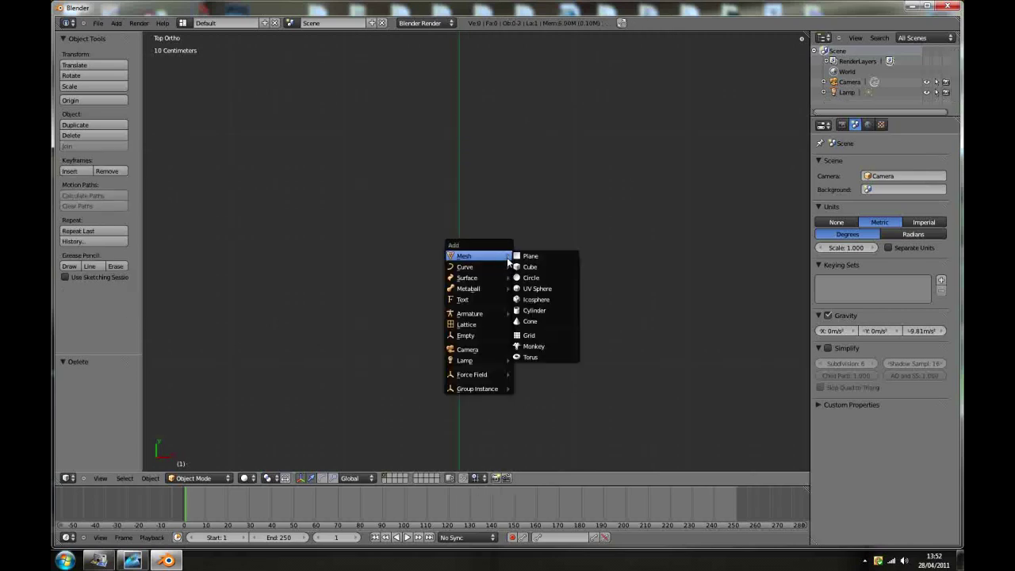
pyautogui.click(532, 257)
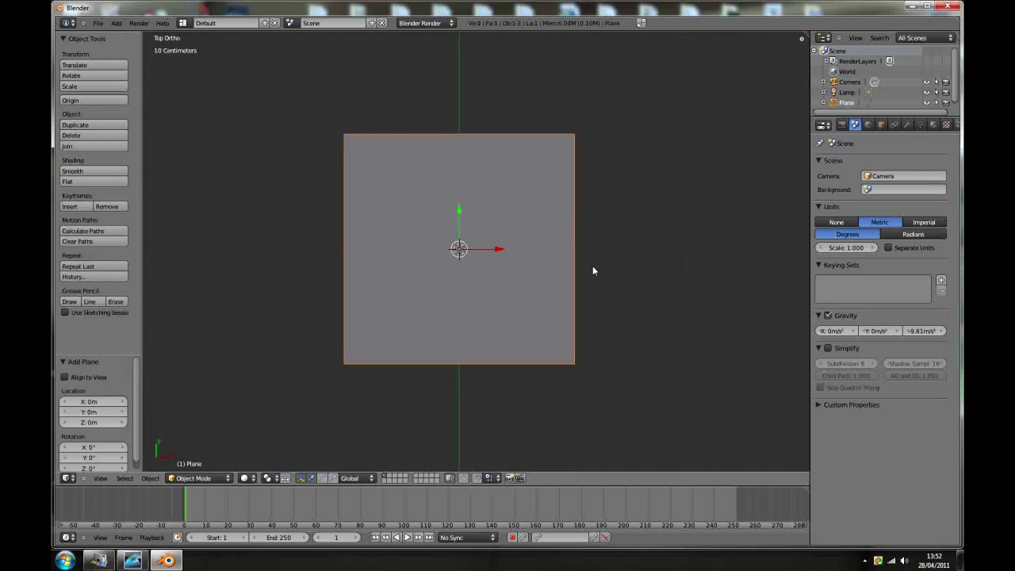
# Step: Enter Edit Mode on the plane and turn on the edge length display
pyautogui.press('Tab')
pyautogui.press('n')
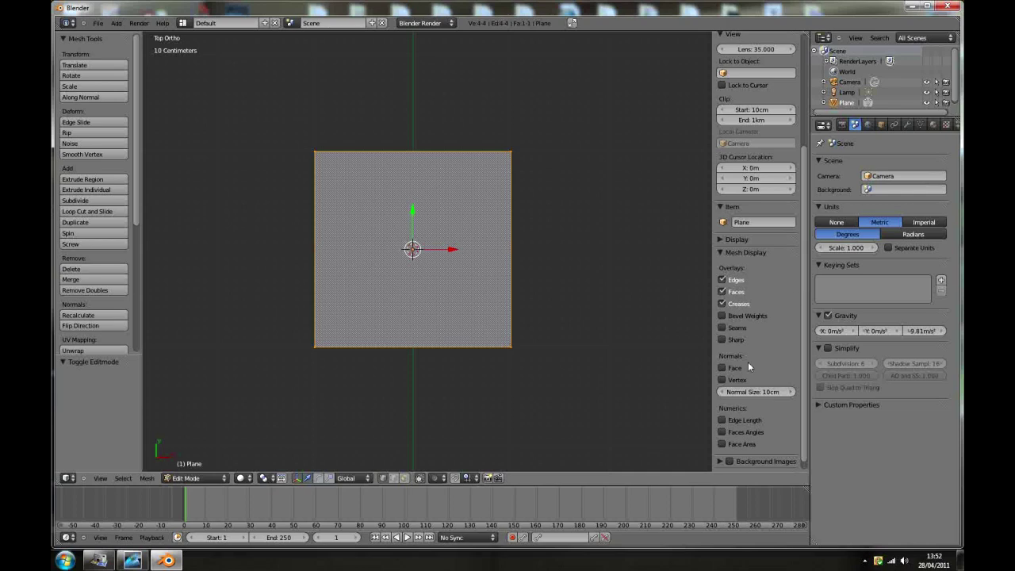
pyautogui.click(722, 420)
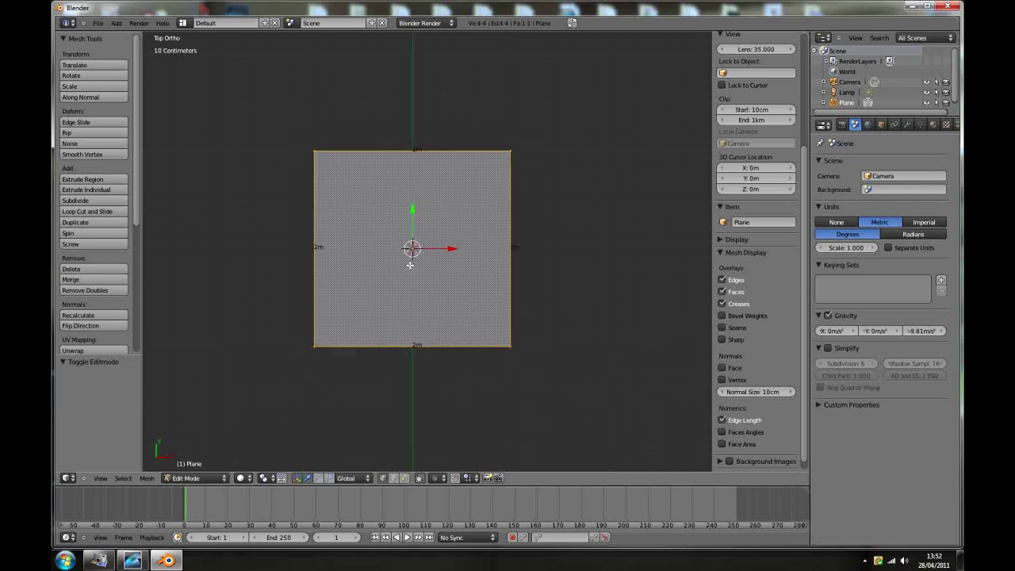
# Step: Scale the plane down uniformly to about 30.3 cm per side
pyautogui.scroll(1, 409, 249)
pyautogui.scroll(-2, 409, 249)
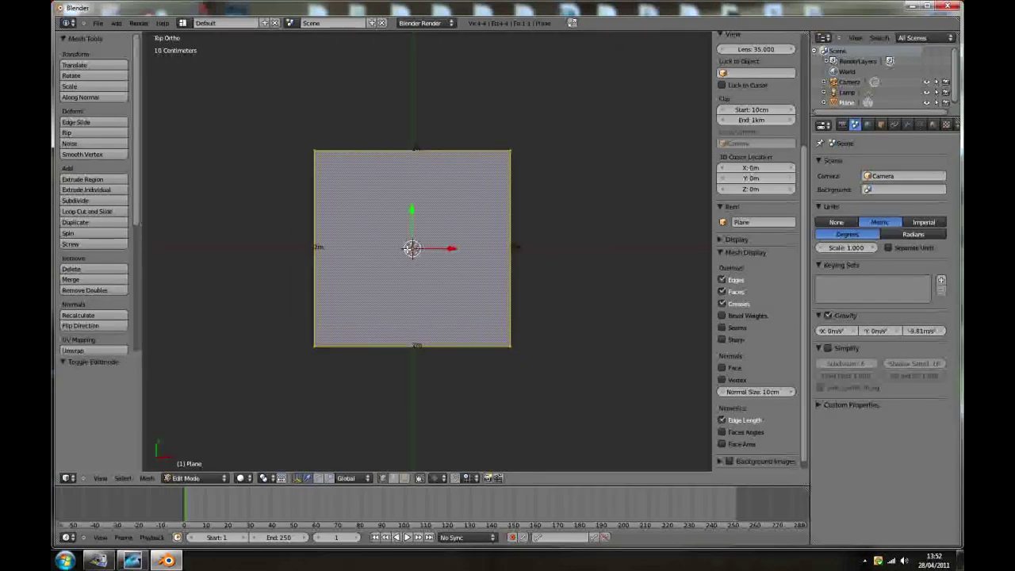
pyautogui.scroll(2, 462, 288)
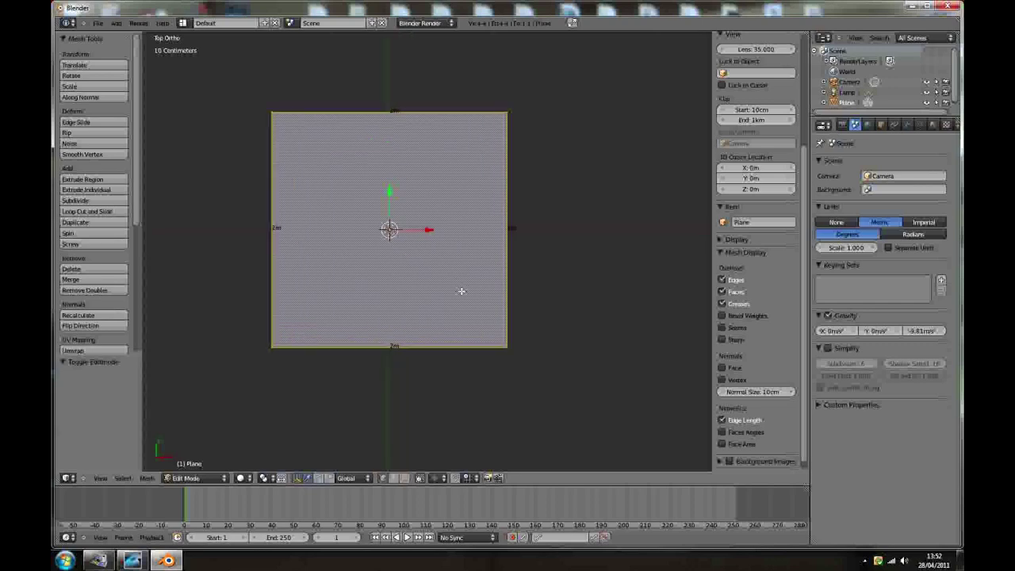
pyautogui.scroll(1, 351, 175)
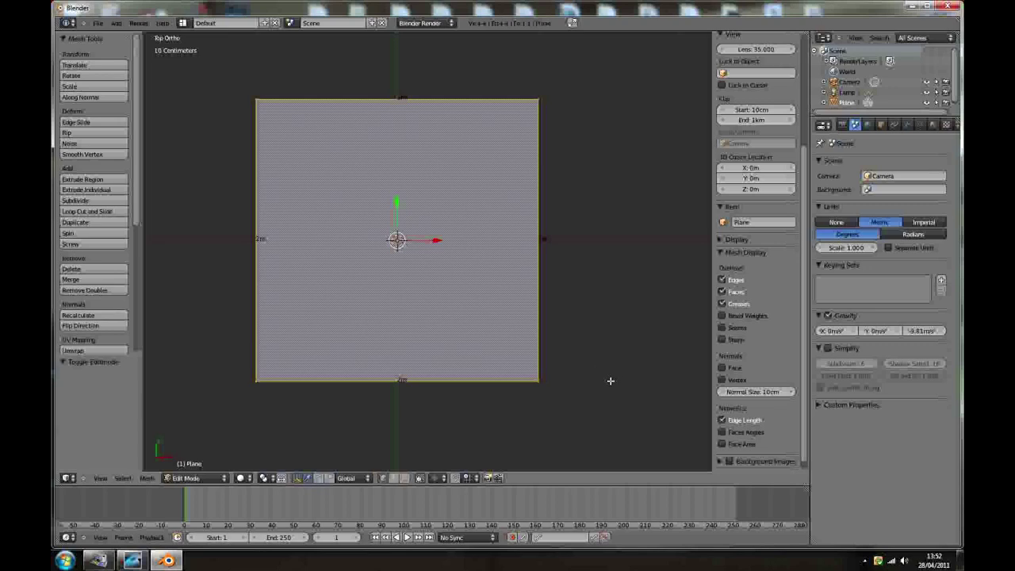
pyautogui.press('s')
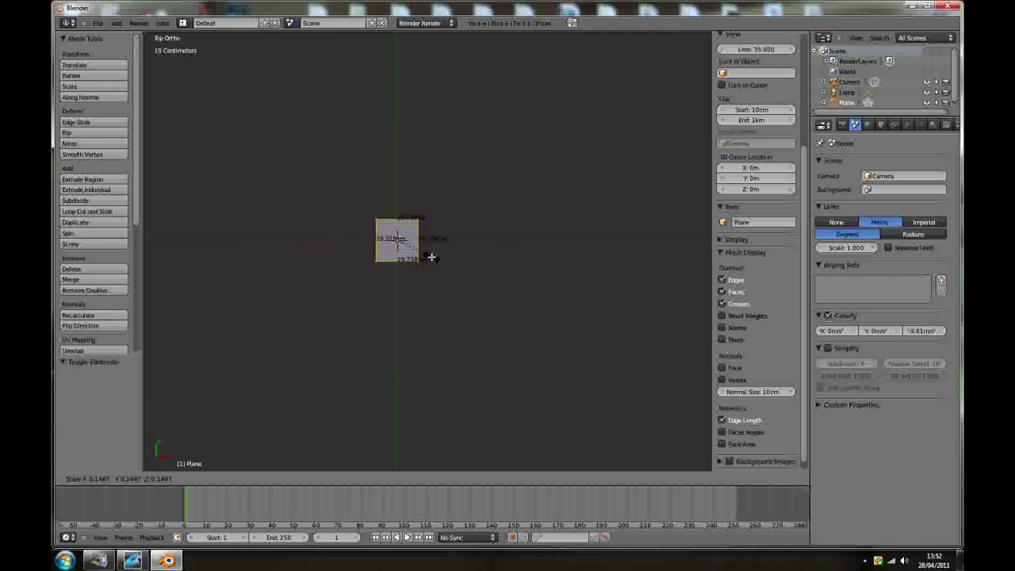
pyautogui.click(431, 256)
# Step: Fine-tune the plane's uniform scale to about 29.97 cm per side
pyautogui.scroll(8, 431, 257)
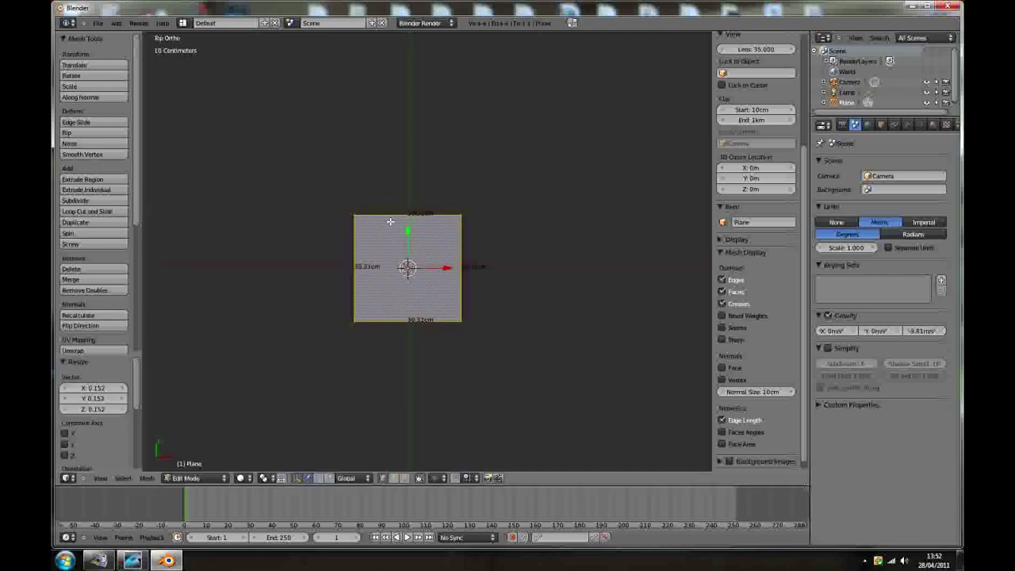
pyautogui.scroll(1, 447, 344)
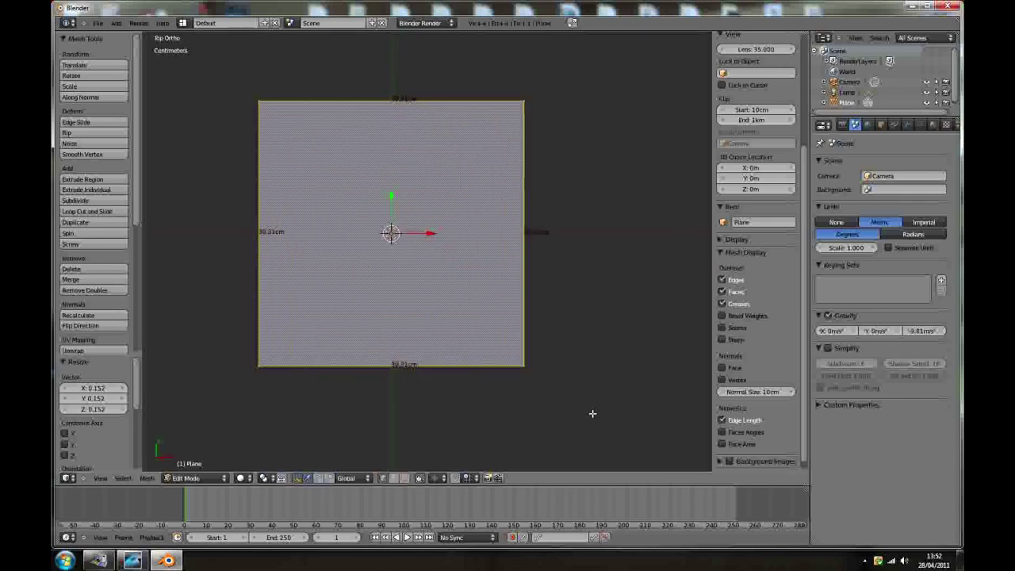
pyautogui.press('s')
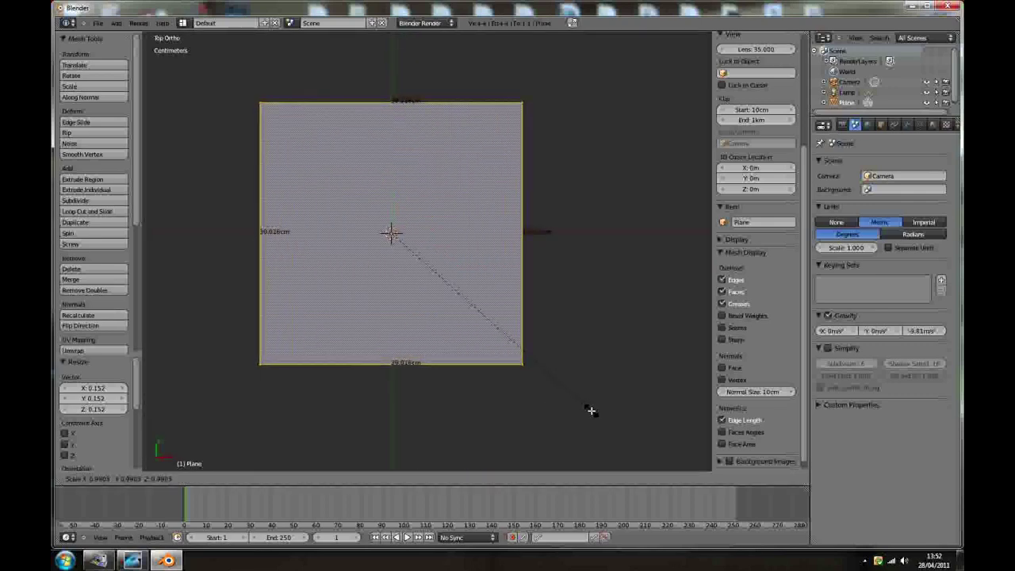
pyautogui.press('shift')
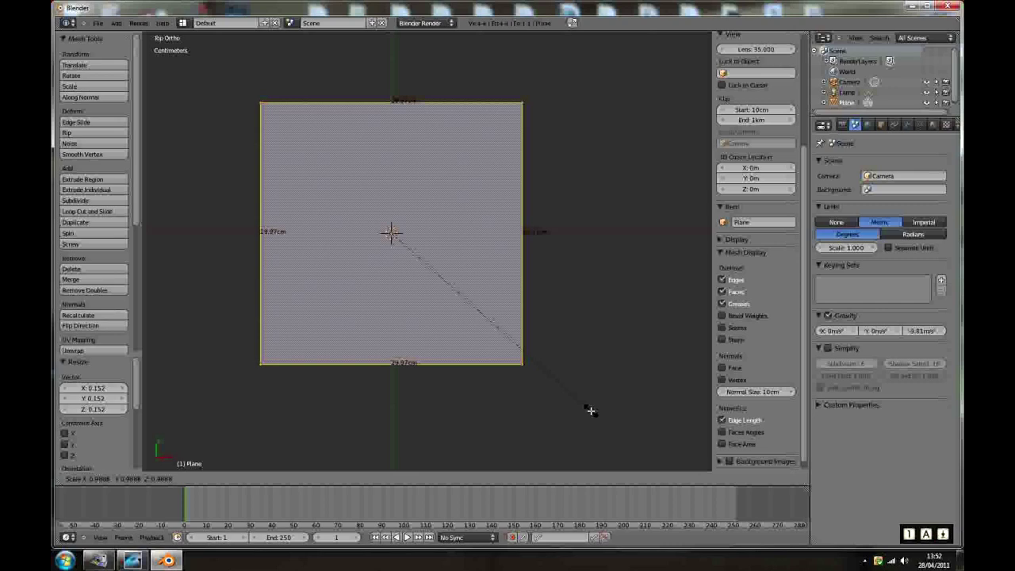
pyautogui.click(590, 409)
# Step: Enable background images and add an image slot with its axis set to Top
pyautogui.scroll(-8, 495, 350)
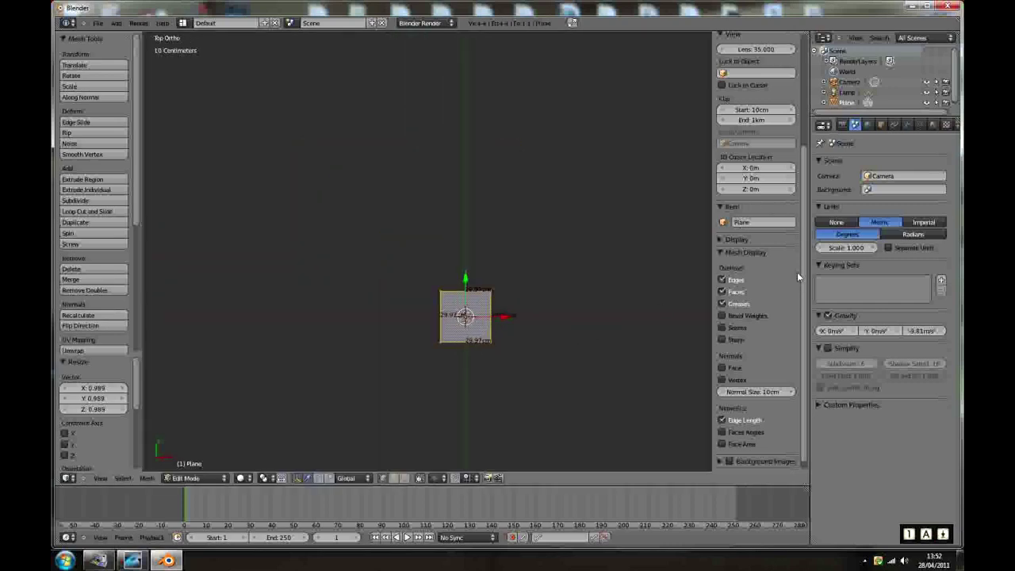
pyautogui.click(720, 252)
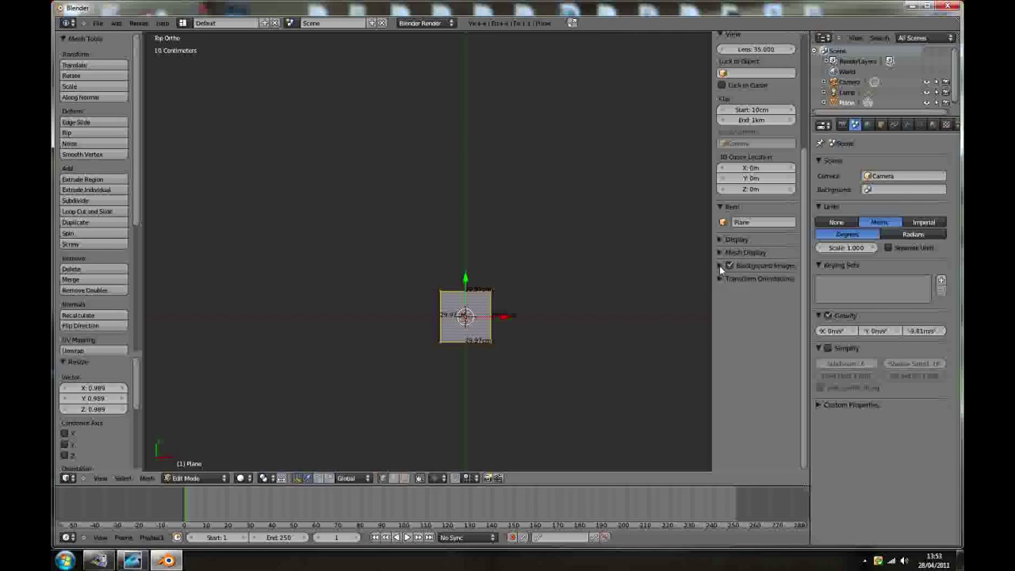
pyautogui.click(719, 265)
pyautogui.click(735, 283)
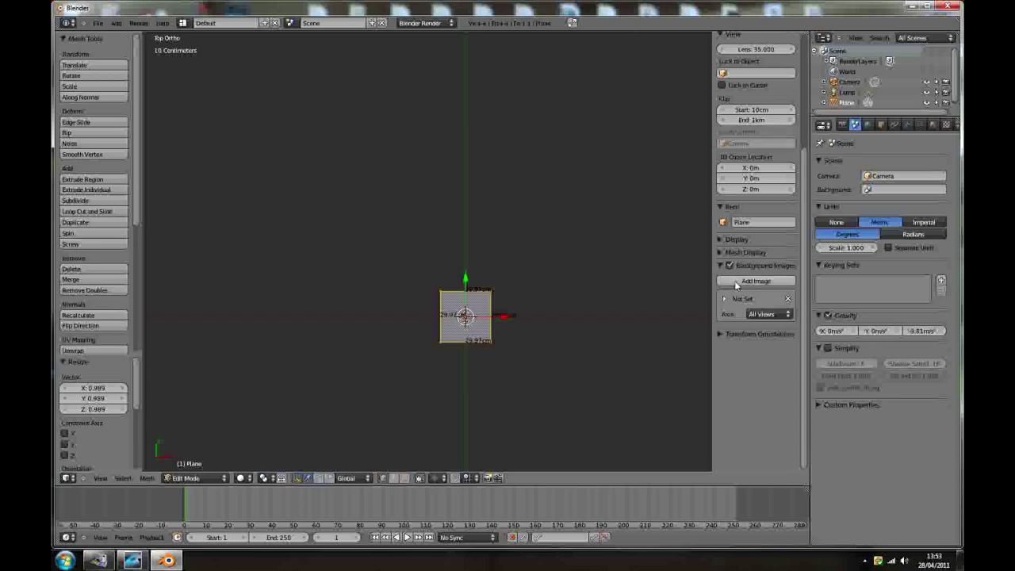
pyautogui.click(788, 314)
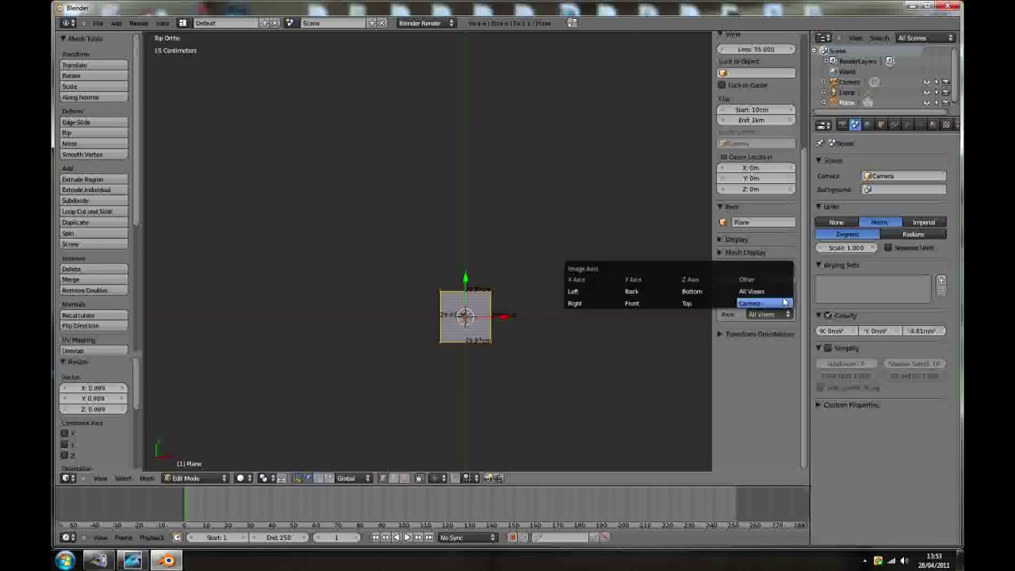
pyautogui.click(696, 305)
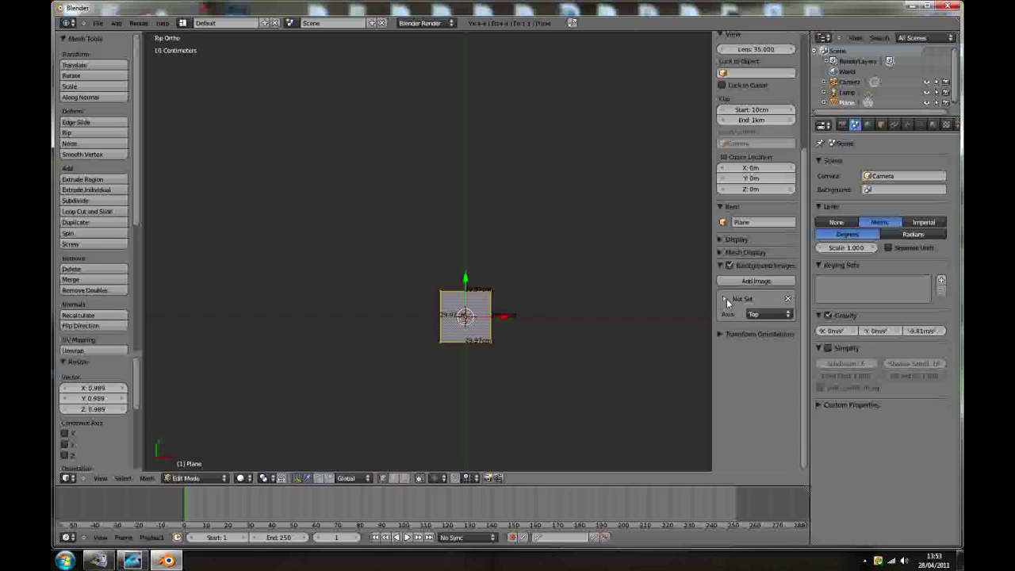
# Step: Load "ahd house1 floorplan.jpg" from the "house tut.ref" folder into the background image slot
pyautogui.click(724, 300)
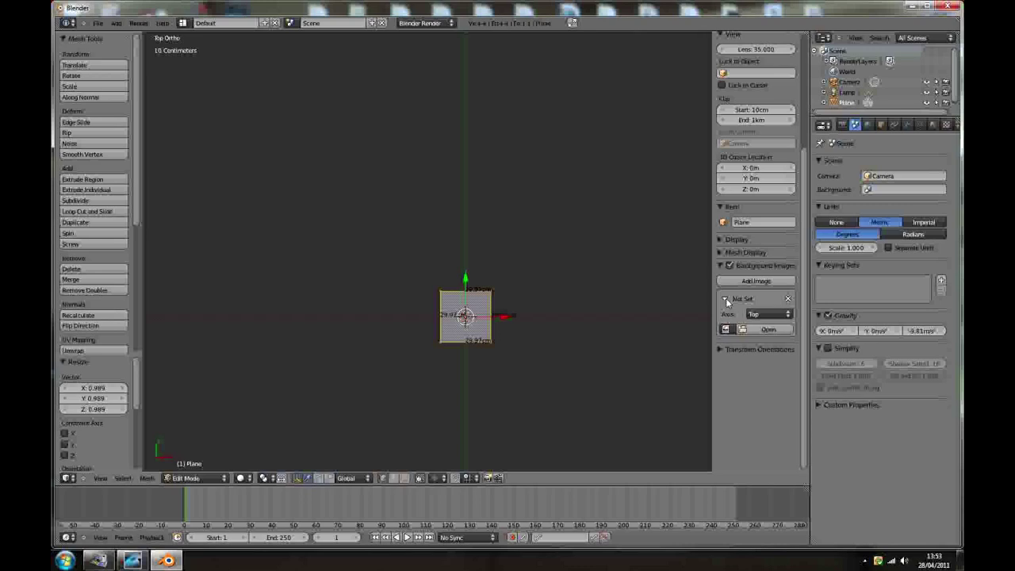
pyautogui.click(765, 335)
pyautogui.click(89, 262)
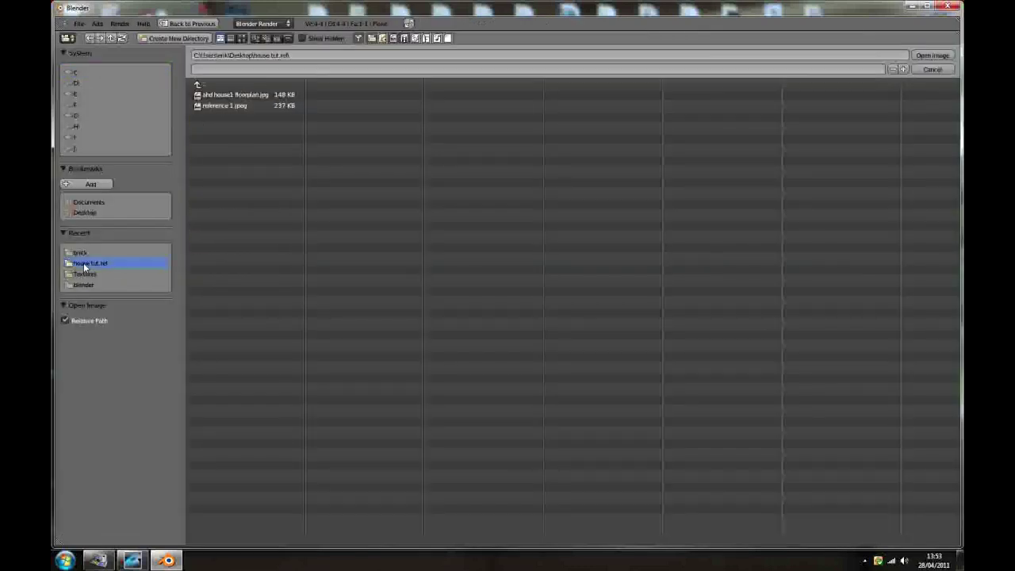
pyautogui.click(242, 38)
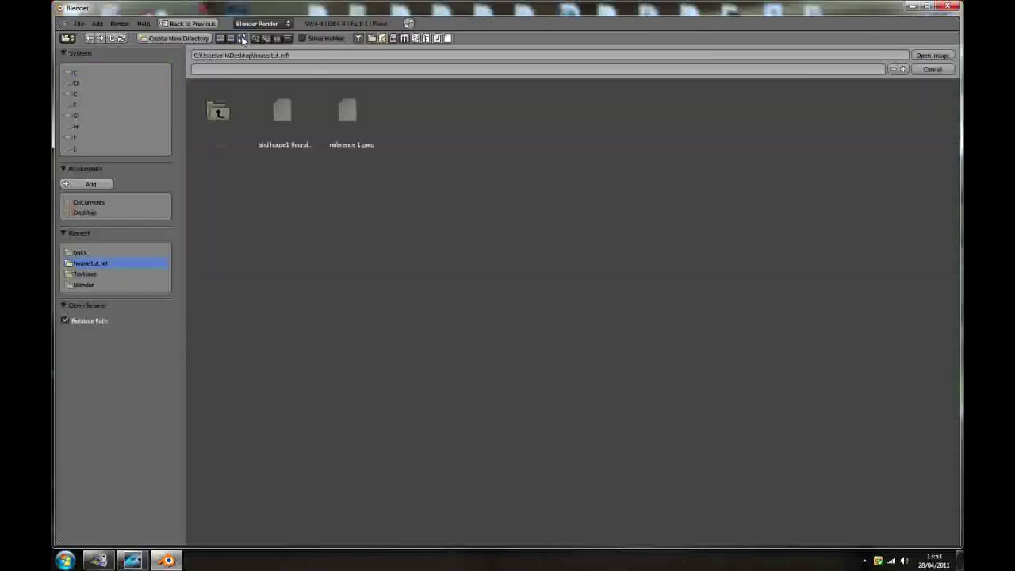
pyautogui.click(286, 115)
pyautogui.click(932, 56)
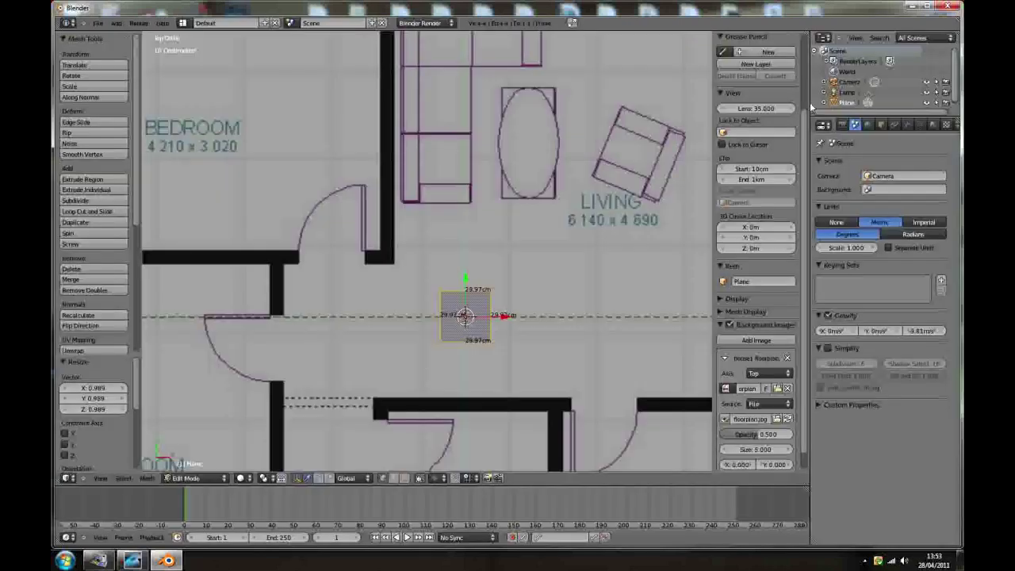
# Step: Enlarge the floor plan background image to a size of 7.680
pyautogui.scroll(-3, 468, 290)
pyautogui.scroll(-2, 469, 290)
pyautogui.scroll(-2, 438, 363)
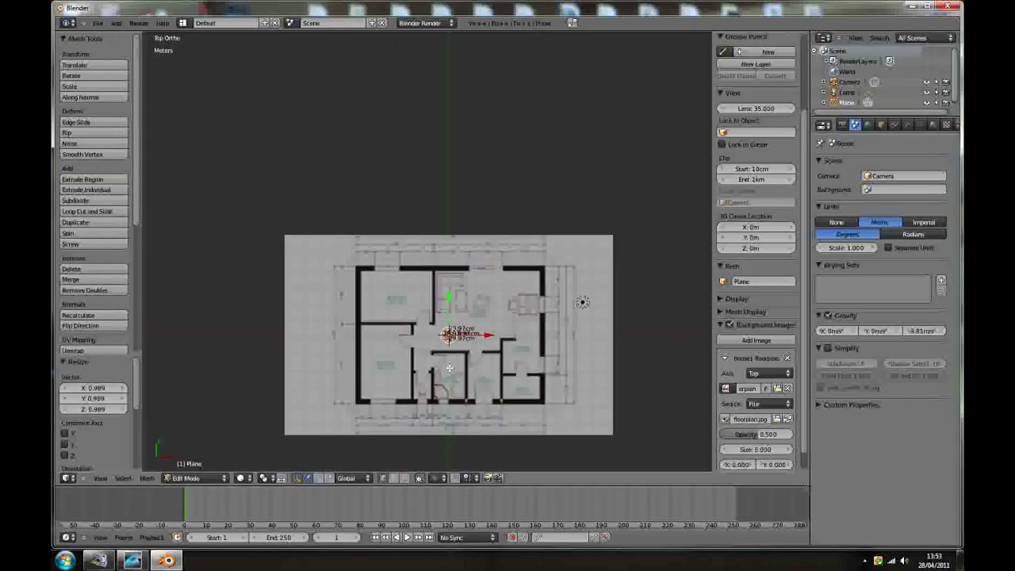
pyautogui.scroll(2, 435, 404)
pyautogui.scroll(3, 457, 428)
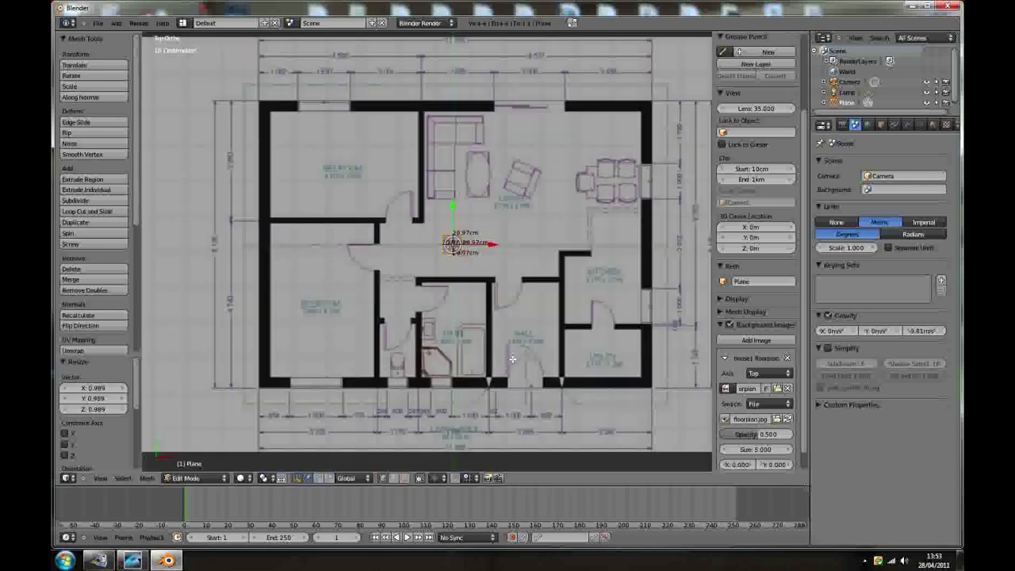
pyautogui.moveTo(759, 451); pyautogui.dragTo(765, 453)
pyautogui.scroll(-4, 496, 353)
pyautogui.scroll(4, 492, 336)
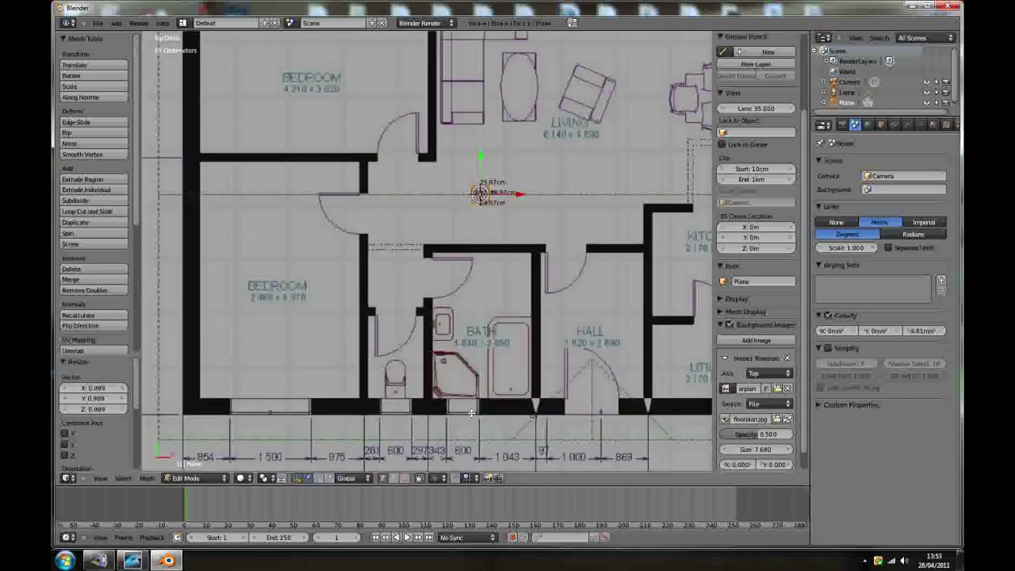
# Step: Move the plane onto the floor plan's outer left wall, just above the lower bedroom's outside corner
pyautogui.press('g')
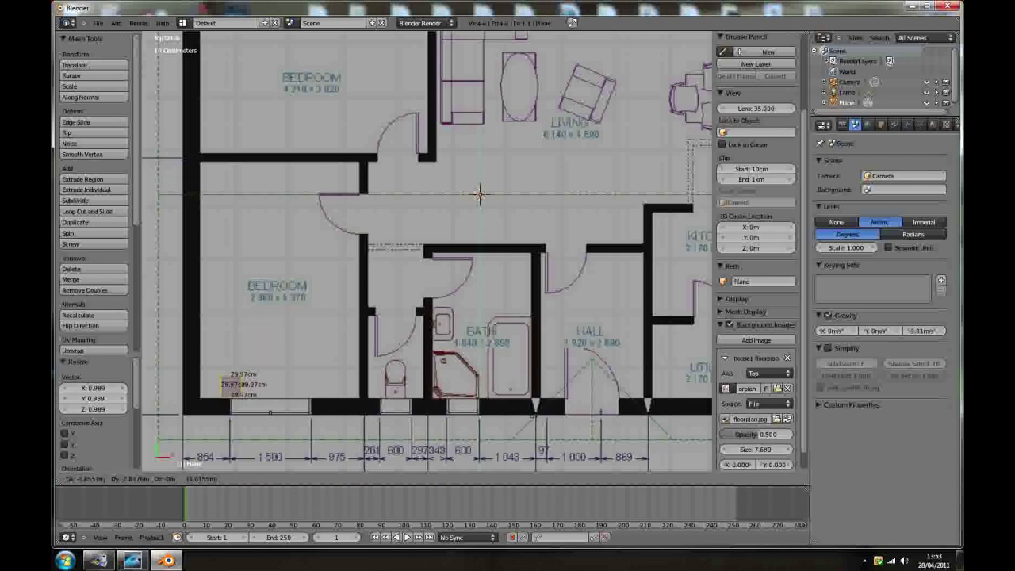
pyautogui.click(200, 428)
pyautogui.scroll(2, 201, 428)
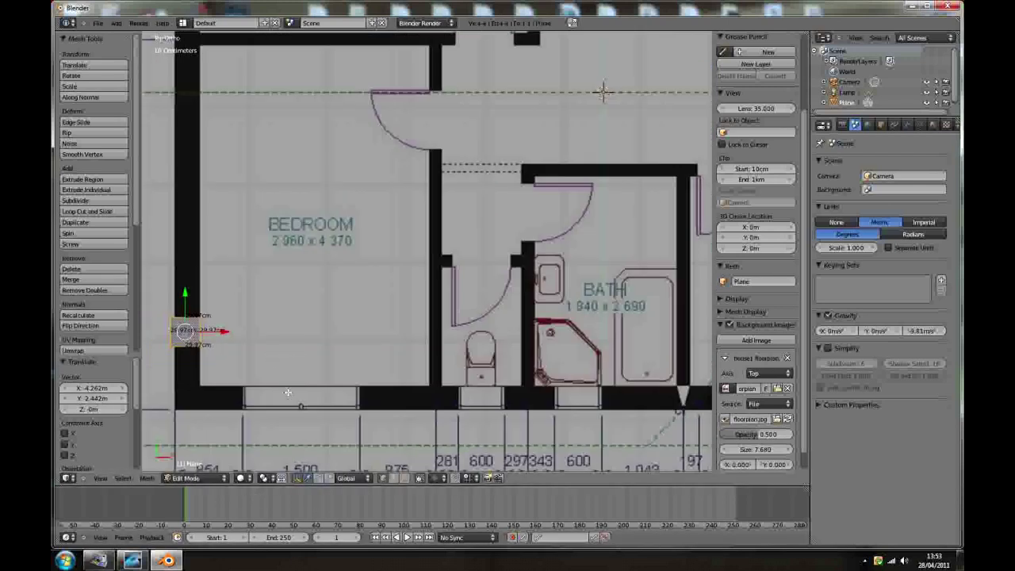
# Step: Set the floor plan background image's size to 9.000 so its outer wall thickness matches the plane
pyautogui.scroll(-1, 279, 350)
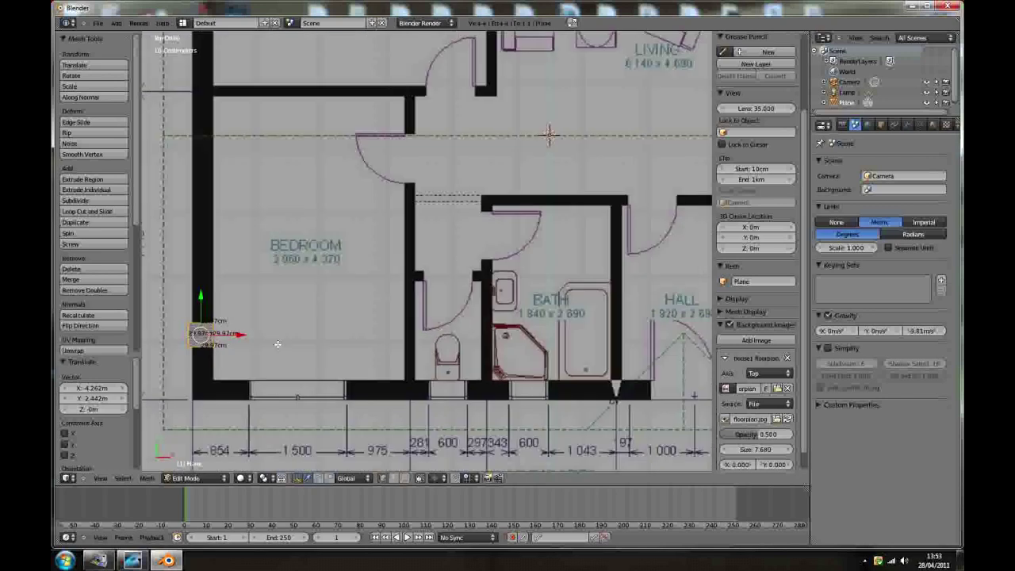
pyautogui.scroll(3, 281, 343)
pyautogui.scroll(-4, 287, 343)
pyautogui.scroll(-1, 360, 376)
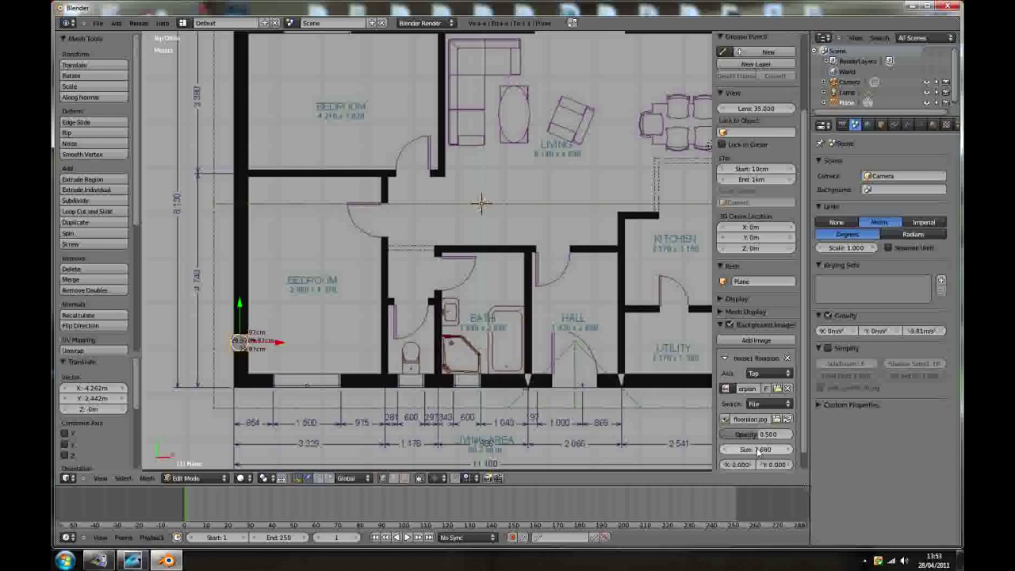
pyautogui.moveTo(757, 450); pyautogui.dragTo(763, 451)
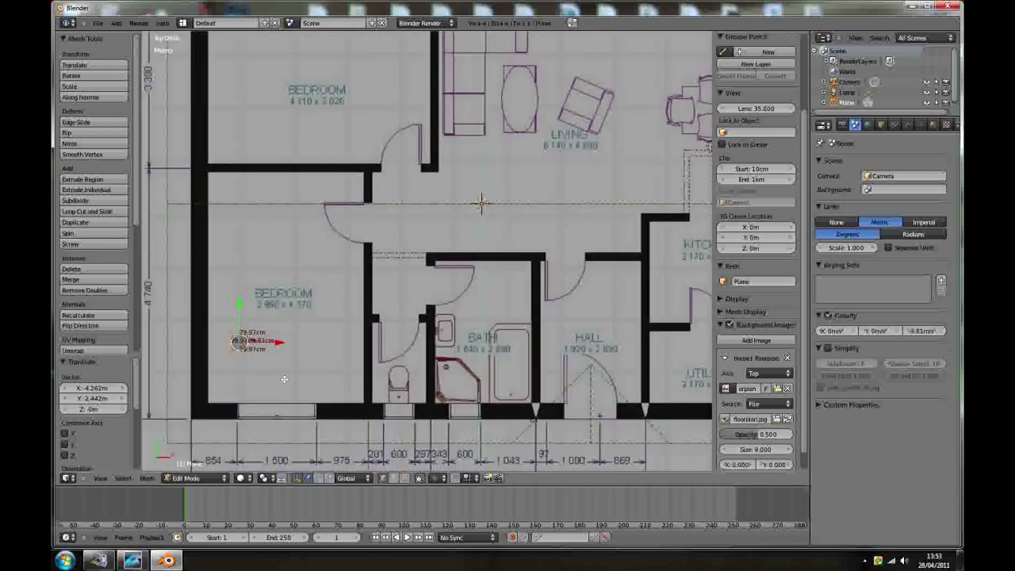
# Step: Switch to wireframe display and move the plane onto the floor plan's lower-left outside wall corner
pyautogui.scroll(-4, 279, 379)
pyautogui.scroll(5, 261, 366)
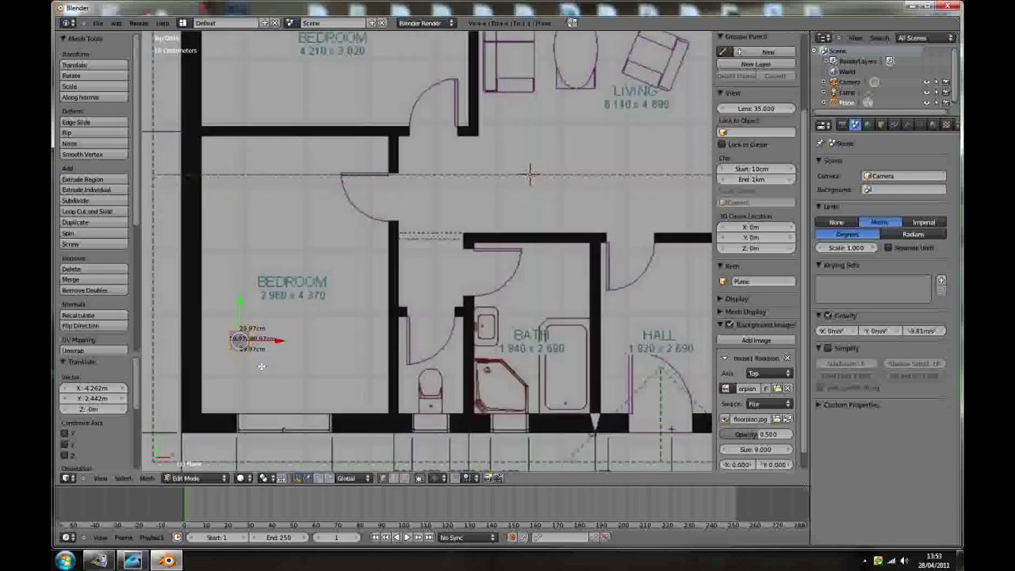
pyautogui.scroll(-4, 263, 366)
pyautogui.scroll(5, 252, 367)
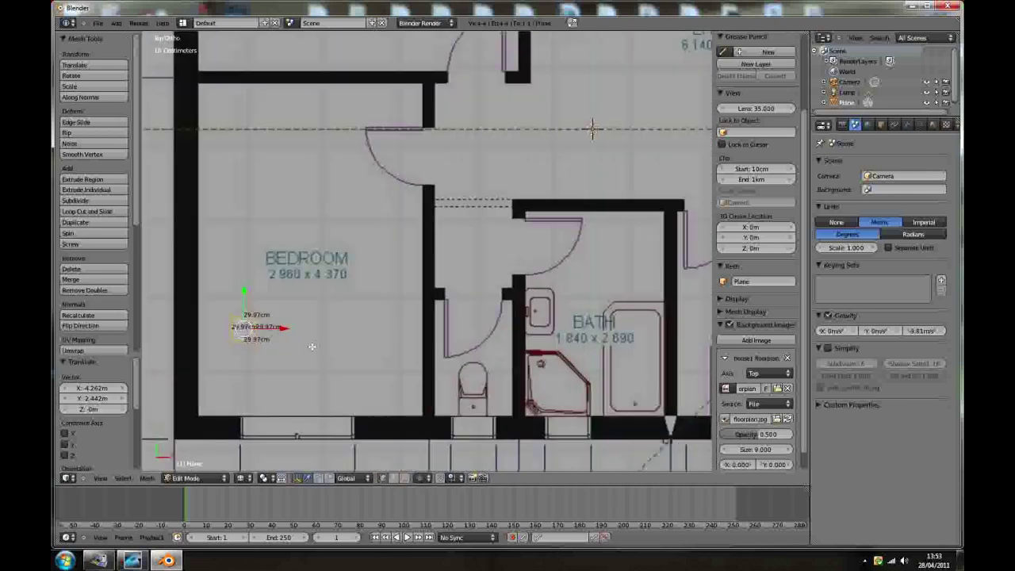
pyautogui.press('g')
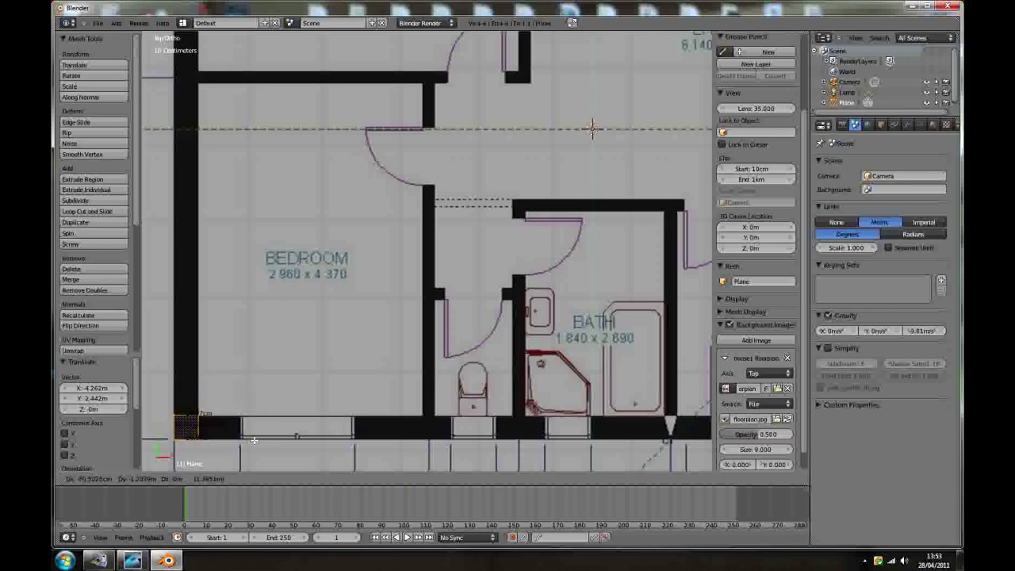
pyautogui.click(253, 440)
# Step: Nudge the plane slightly left and down so it lines up exactly with the outer wall corner
pyautogui.scroll(-4, 241, 434)
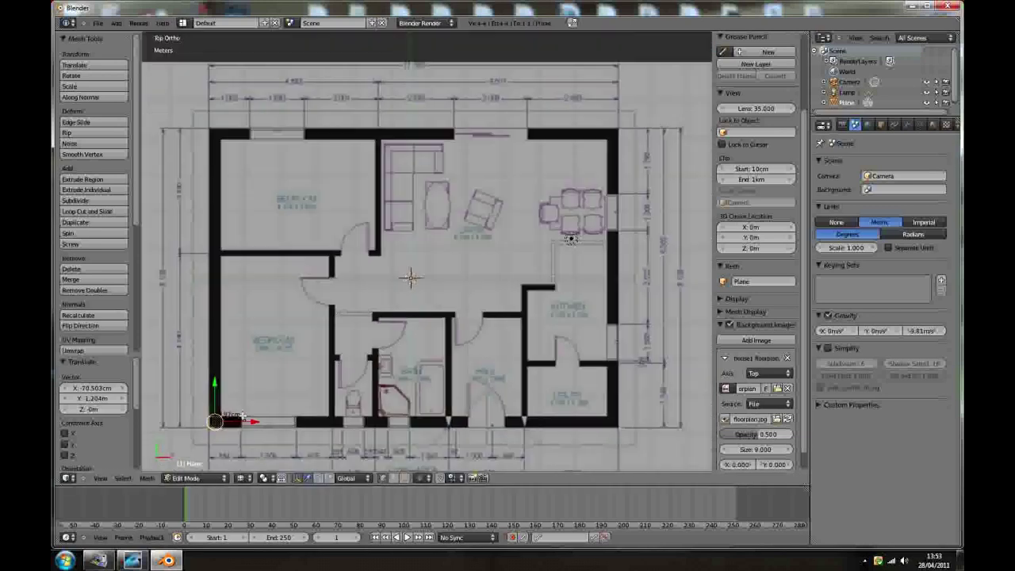
pyautogui.scroll(10, 238, 429)
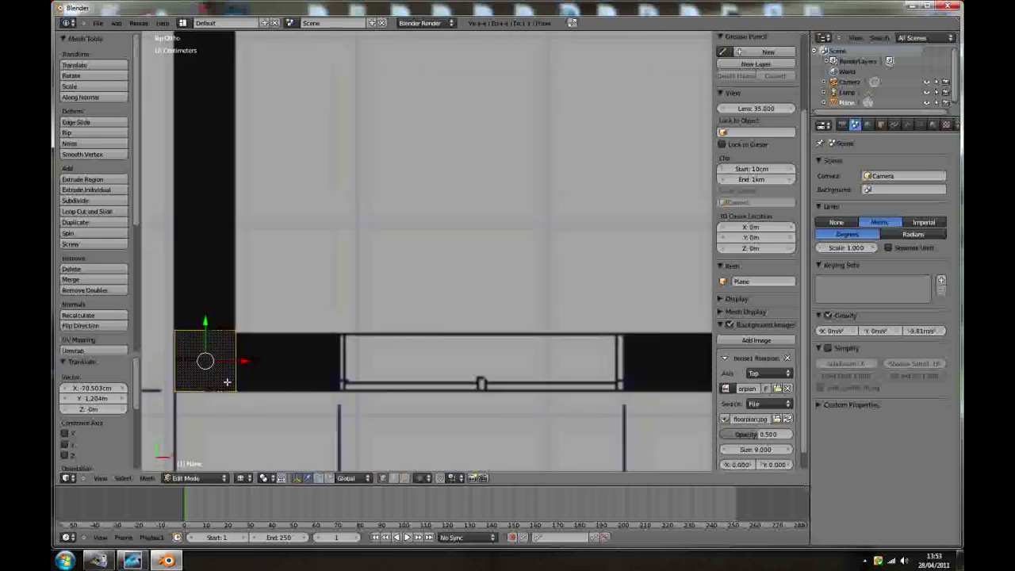
pyautogui.press('g')
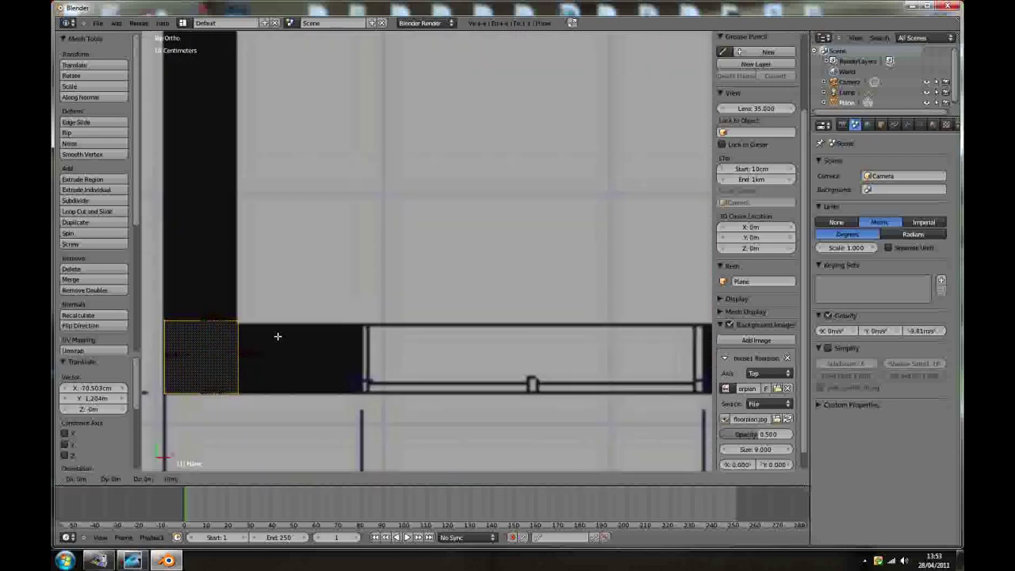
pyautogui.click(275, 339)
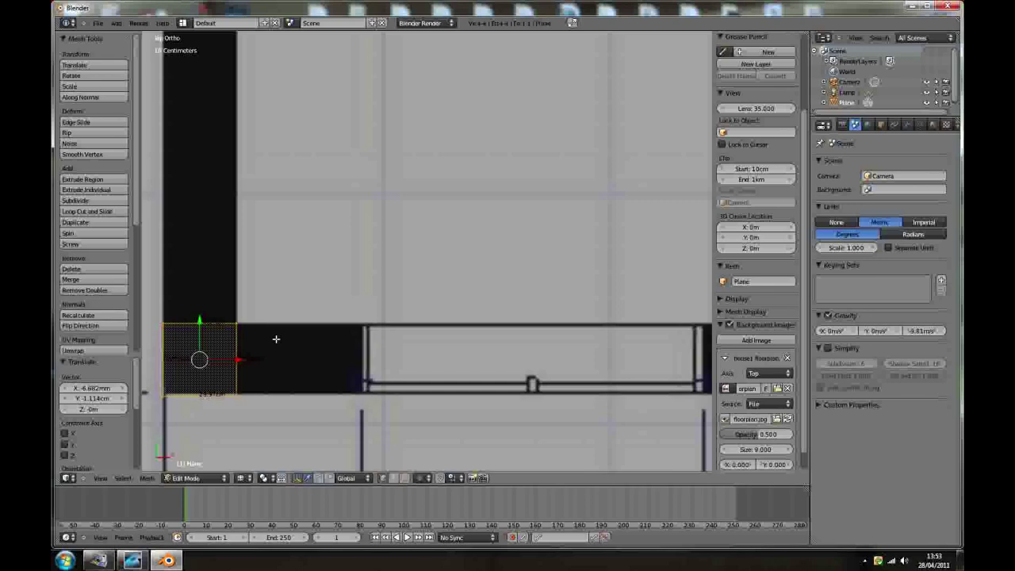
# Step: Lower the background image's opacity to 0.250 and hide the view's properties sidebar
pyautogui.scroll(-9, 274, 340)
pyautogui.scroll(2, 281, 303)
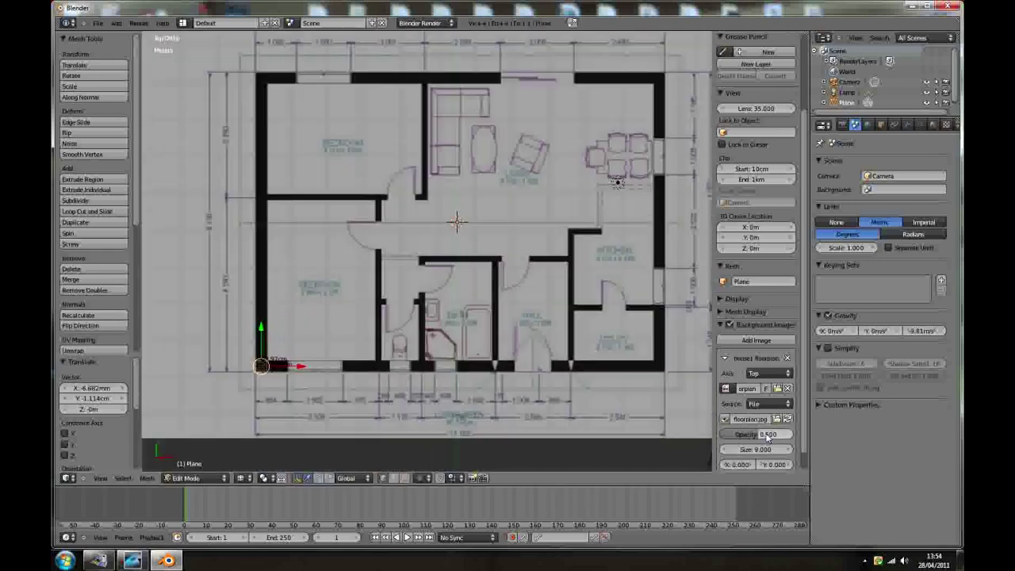
pyautogui.moveTo(763, 434); pyautogui.dragTo(754, 441)
pyautogui.keyDown('shift'); pyautogui.moveTo(495, 339); pyautogui.dragTo(472, 365, button='middle'); pyautogui.keyUp('shift')
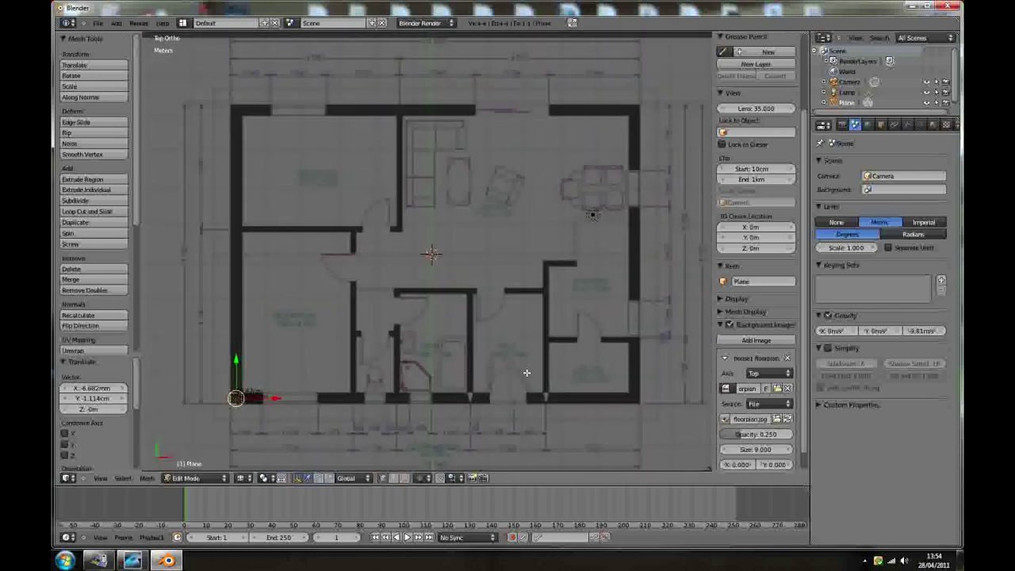
pyautogui.press('n')
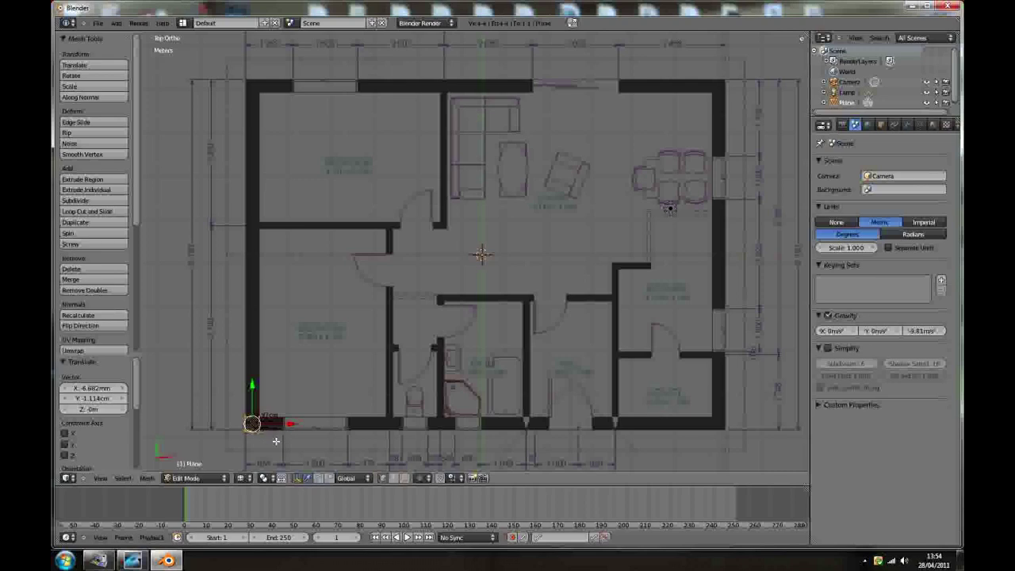
# Step: Duplicate the corner plane 7.333 m along Y onto the floor plan's upper-left outside wall corner
pyautogui.press('g')
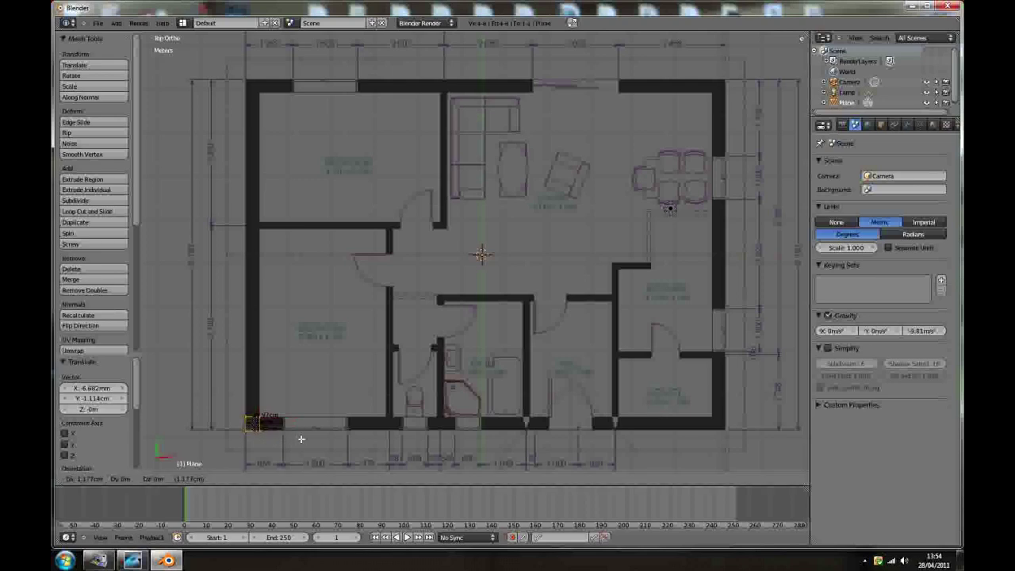
pyautogui.press('y')
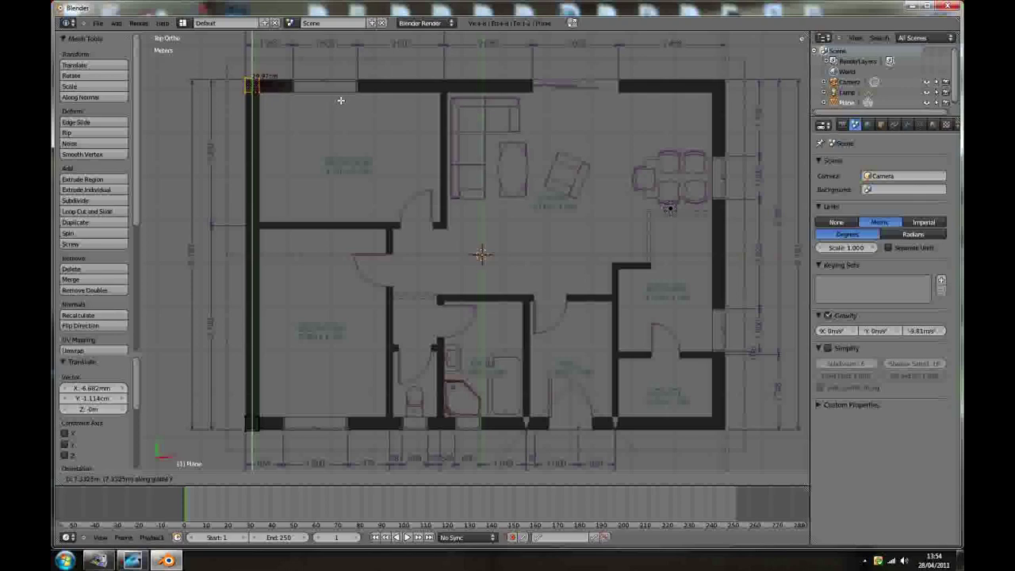
pyautogui.click(341, 100)
pyautogui.press('b')
pyautogui.moveTo(220, 363); pyautogui.dragTo(295, 469)
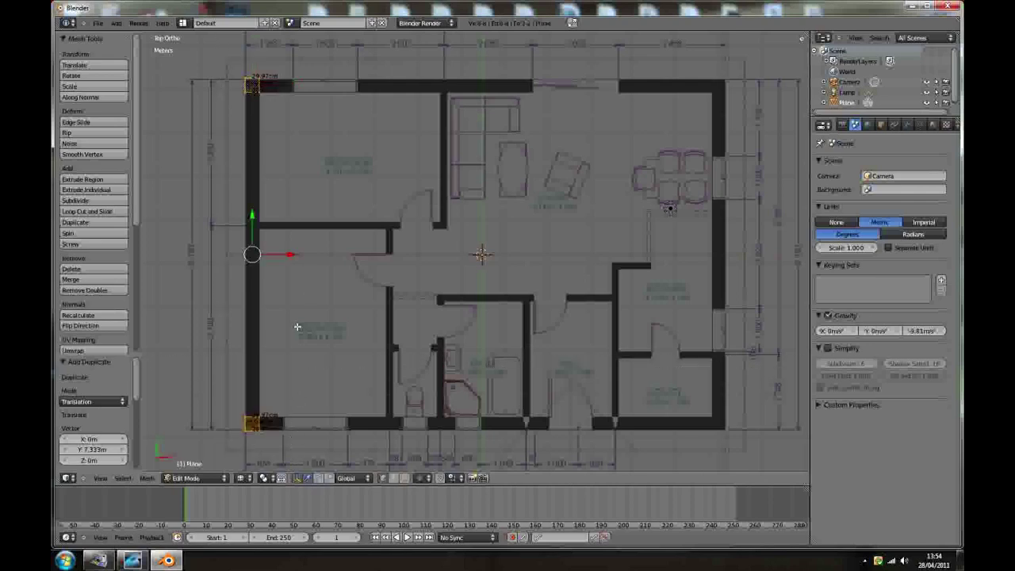
pyautogui.scroll(-2, 289, 321)
pyautogui.scroll(2, 288, 317)
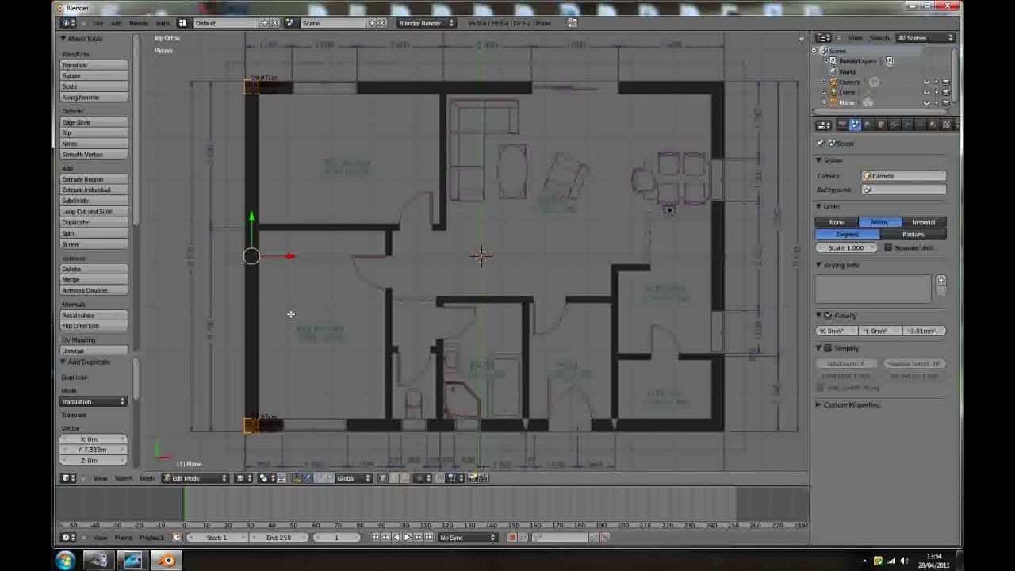
pyautogui.hotkey('shift', 's')
pyautogui.scroll(-1, 290, 312)
pyautogui.scroll(1, 292, 270)
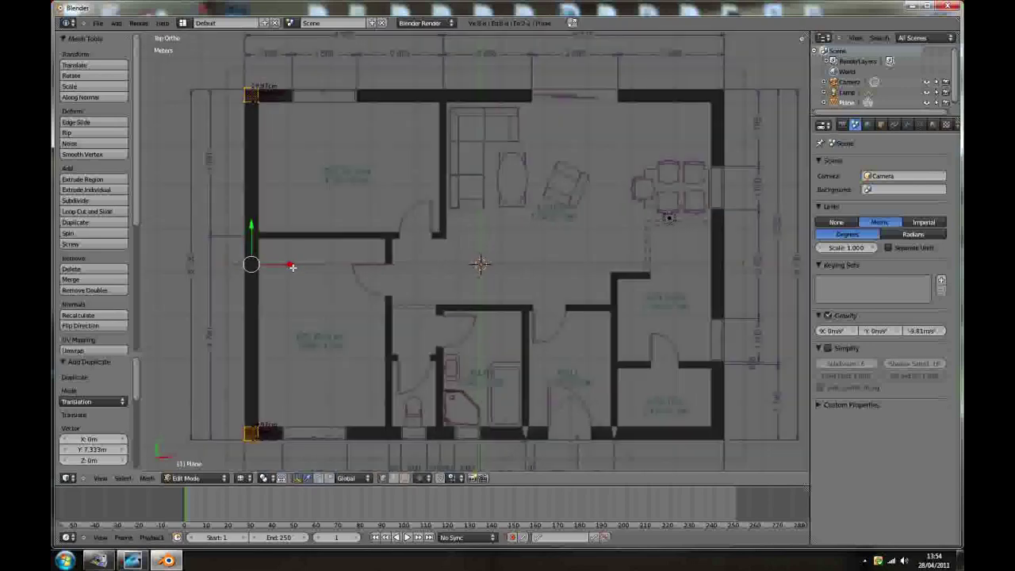
pyautogui.moveTo(289, 263); pyautogui.dragTo(324, 263)
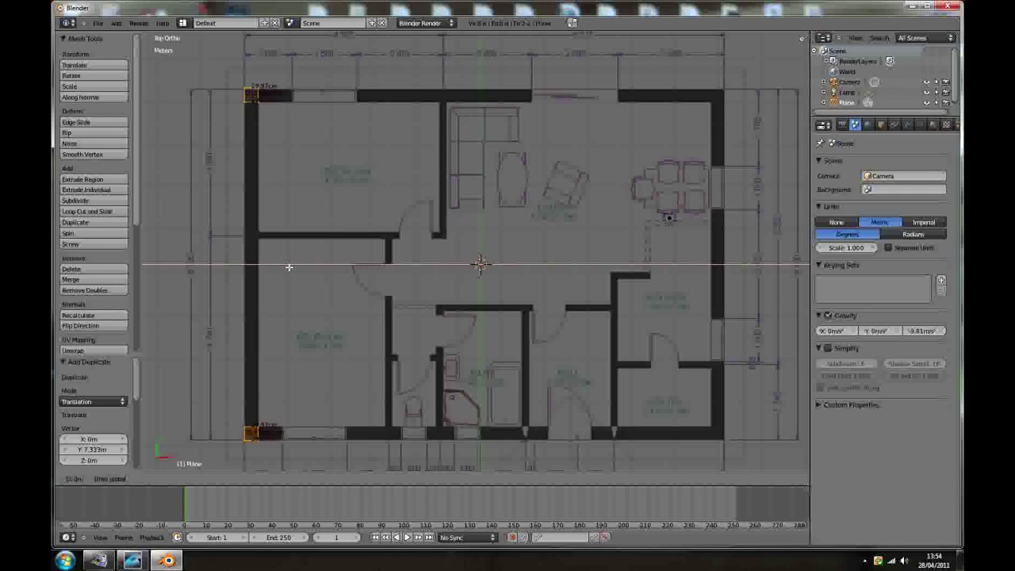
pyautogui.click(289, 267)
pyautogui.press('x')
pyautogui.scroll(1, 278, 284)
pyautogui.scroll(-1, 278, 284)
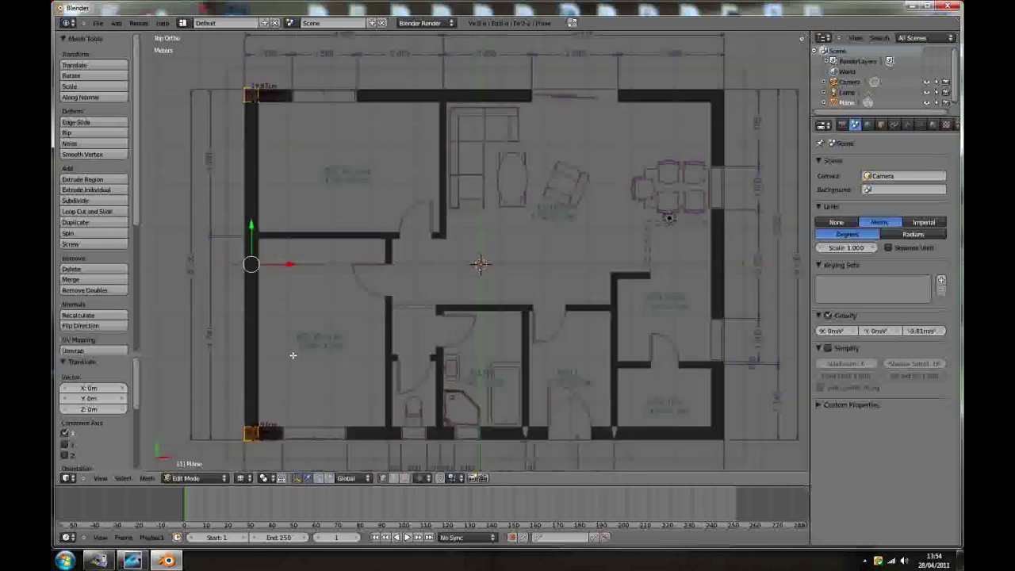
# Step: Select both left corner planes and duplicate them 10.098 m along X onto the two right outside wall corners
pyautogui.press('a')
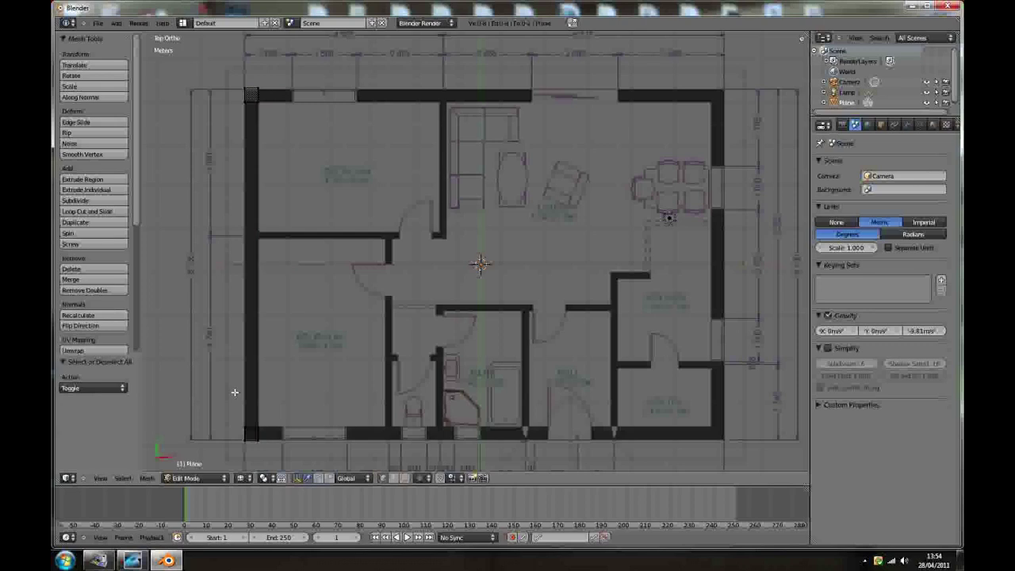
pyautogui.press('b')
pyautogui.moveTo(230, 77); pyautogui.dragTo(287, 459)
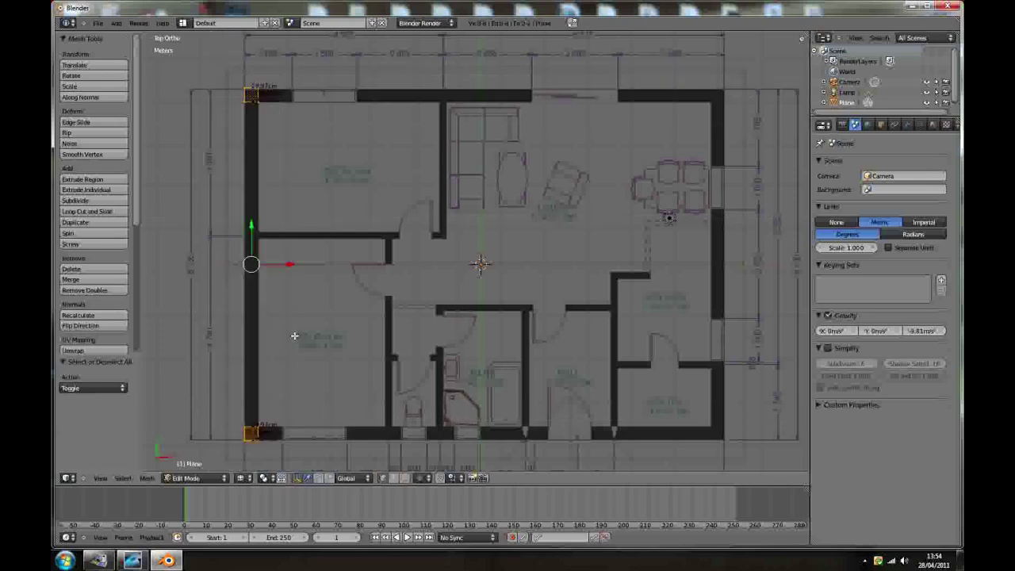
pyautogui.press('g')
pyautogui.press('x')
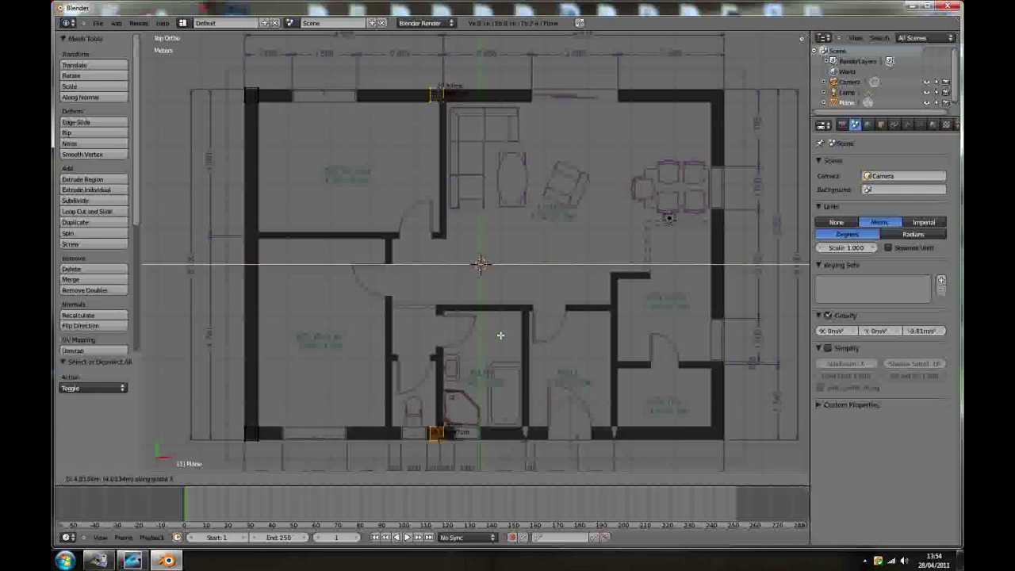
pyautogui.click(760, 336)
# Step: Select the facing edges of the two lower corner planes and fill a face between them for the lower outer wall
pyautogui.scroll(-2, 635, 340)
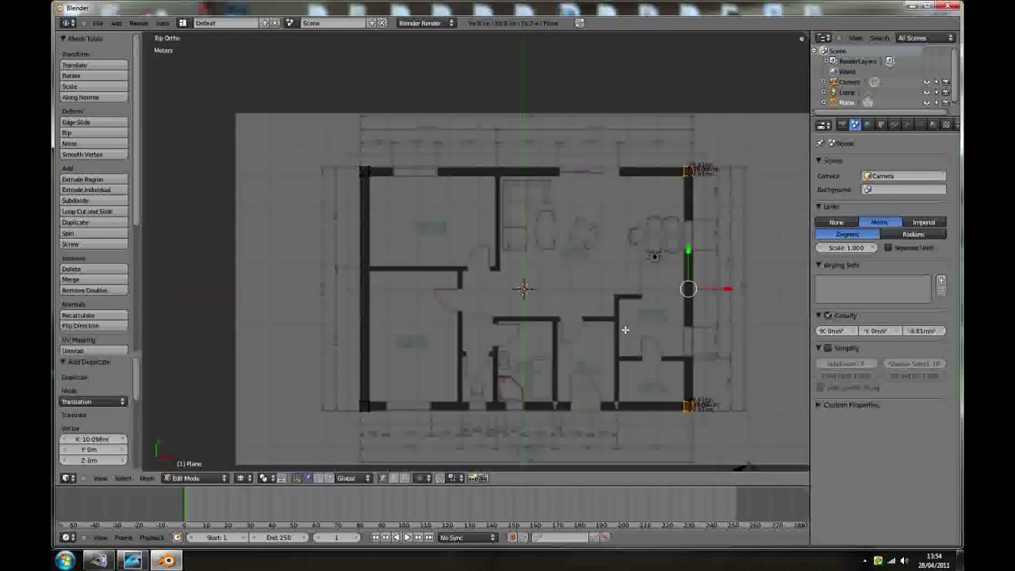
pyautogui.scroll(1, 673, 431)
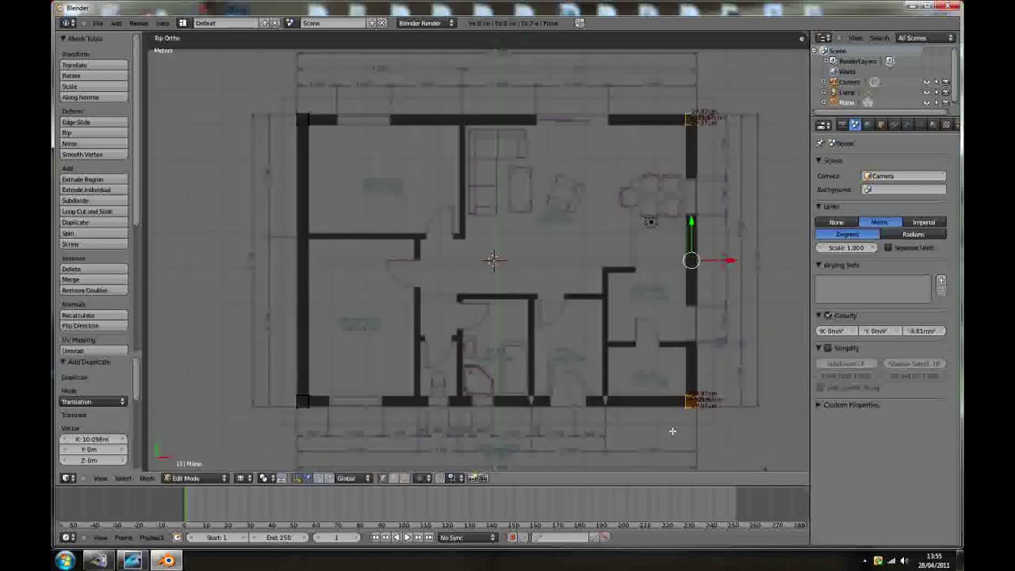
pyautogui.scroll(-1, 673, 430)
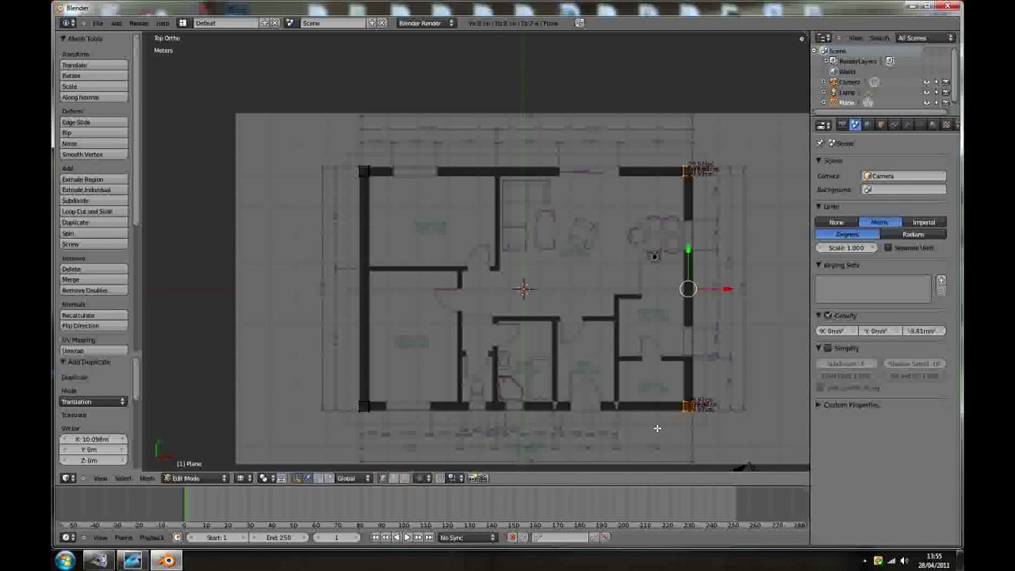
pyautogui.scroll(2, 656, 428)
pyautogui.press('a')
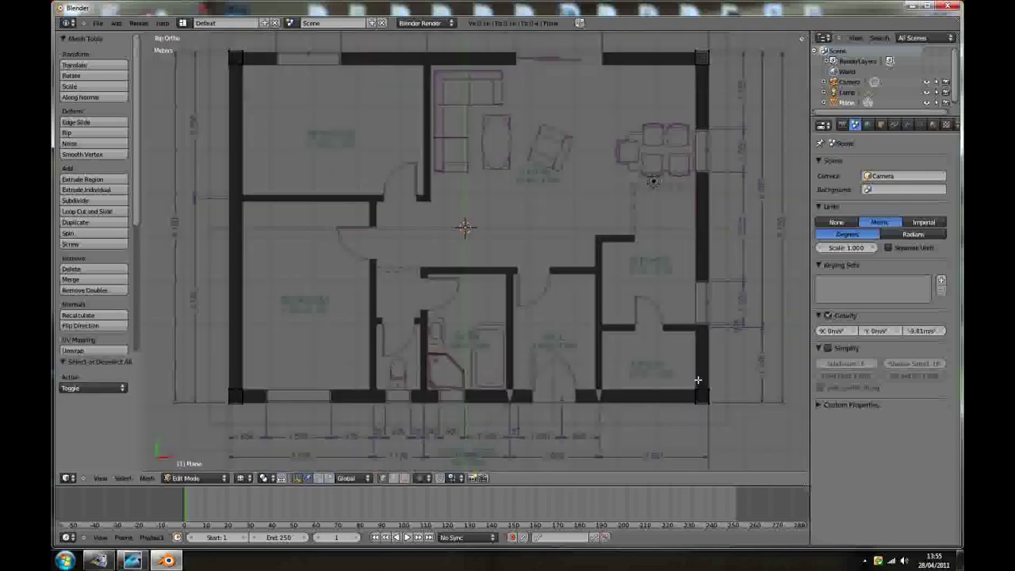
pyautogui.click(697, 377)
pyautogui.press('b')
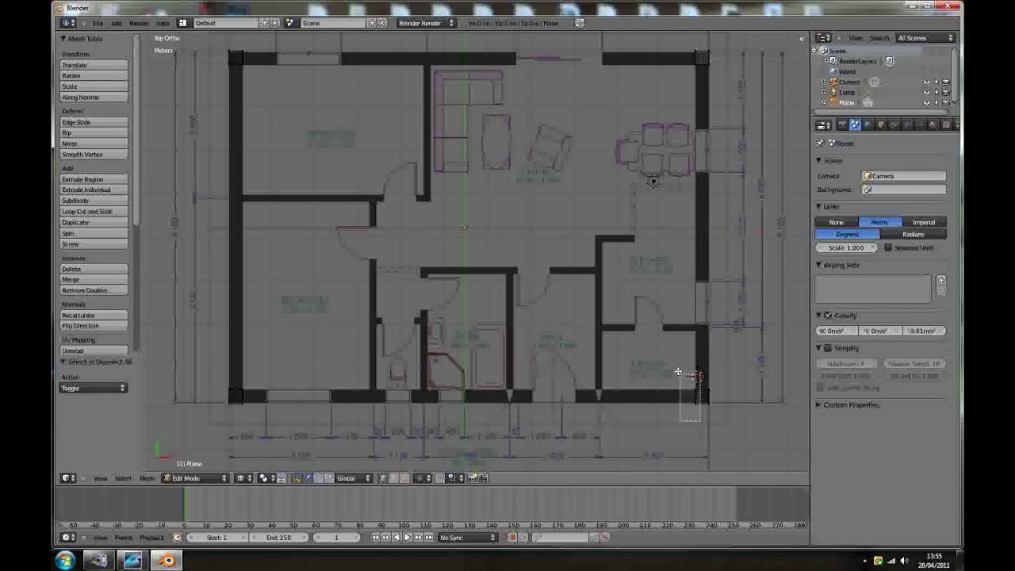
pyautogui.moveTo(700, 420); pyautogui.dragTo(239, 391)
pyautogui.press('a')
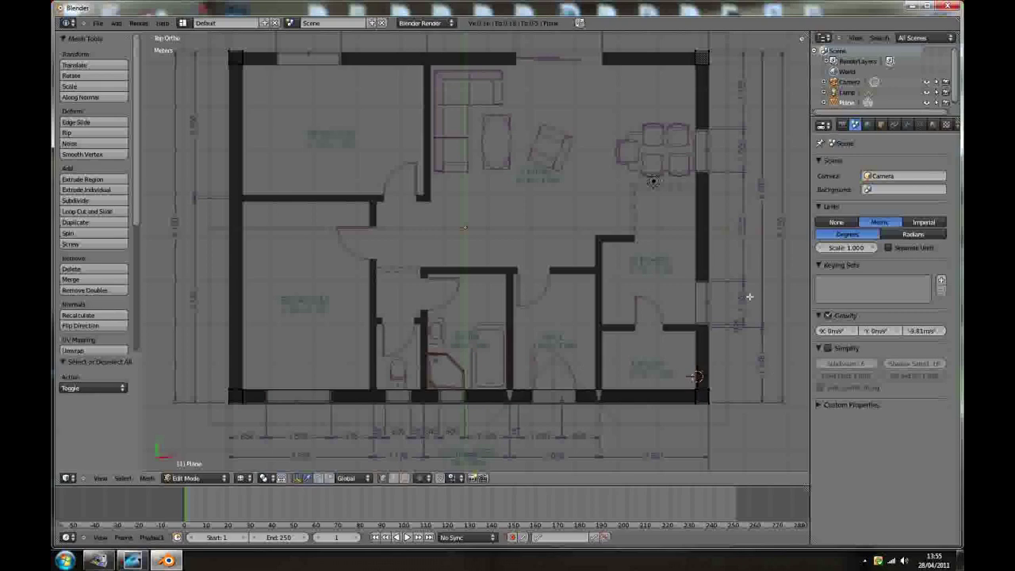
# Step: Select the facing edges of the two upper corner planes and fill a face between them for the upper outer wall
pyautogui.press('b')
pyautogui.moveTo(697, 38); pyautogui.dragTo(241, 98)
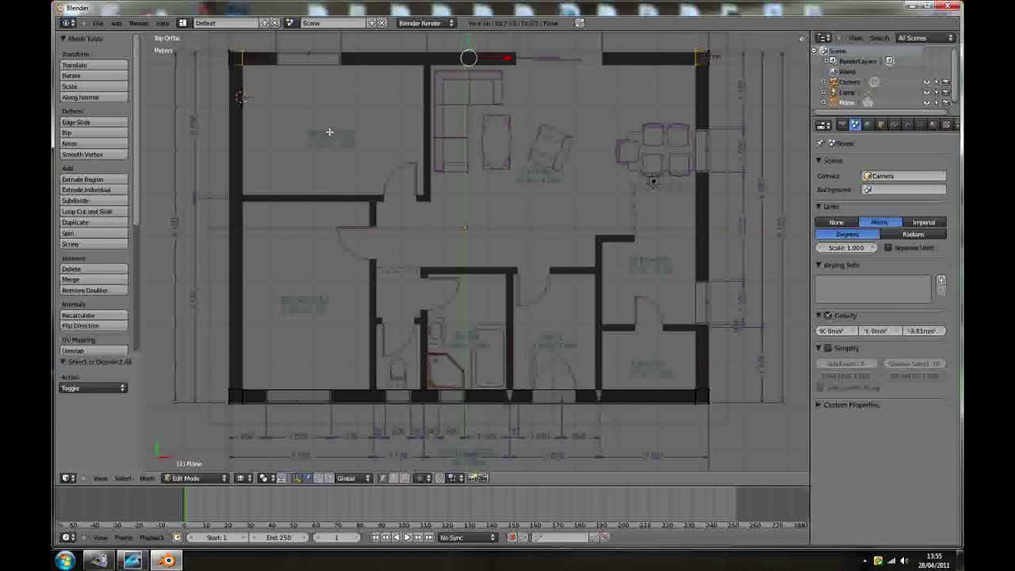
pyautogui.press('a')
# Step: Select the facing edges of the two left corner planes and fill a face between them for the left outer wall
pyautogui.press('b')
pyautogui.moveTo(216, 58); pyautogui.dragTo(262, 374)
pyautogui.press('f')
pyautogui.press('a')
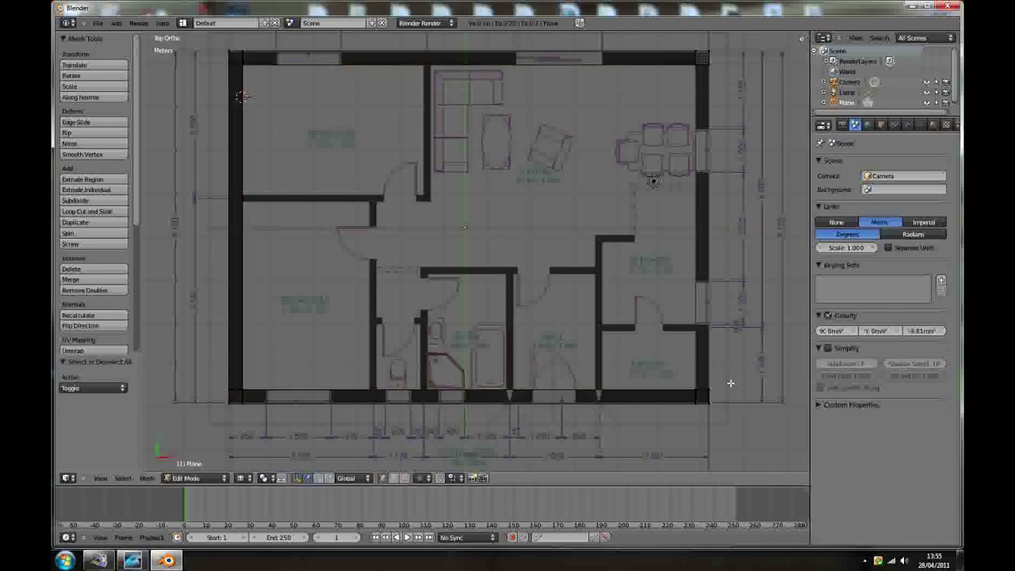
# Step: Select the facing edges of the two right corner planes and fill a face between them for the right outer wall
pyautogui.press('b')
pyautogui.moveTo(728, 394); pyautogui.dragTo(688, 63)
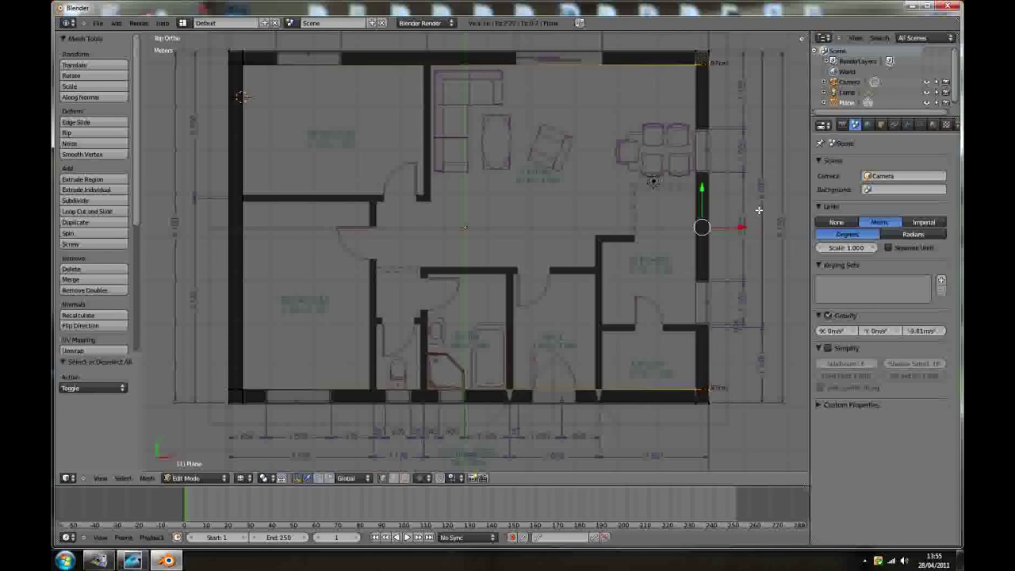
pyautogui.press('a')
# Step: Check the complete outer wall outline in Object Mode, and return to Edit Mode with wireframe display
pyautogui.scroll(-1, 655, 297)
pyautogui.press('Tab')
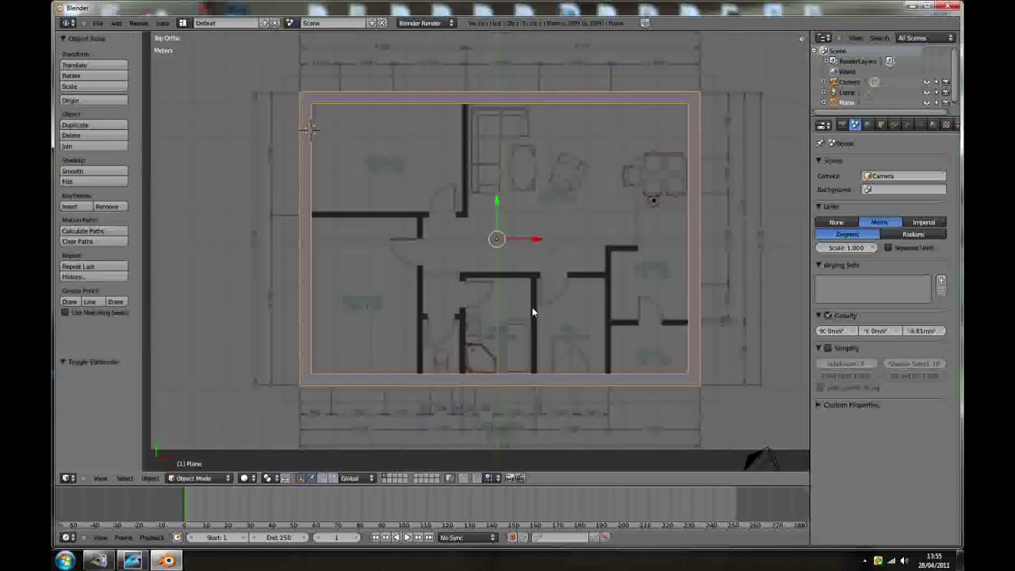
pyautogui.scroll(1, 532, 312)
pyautogui.press('Tab')
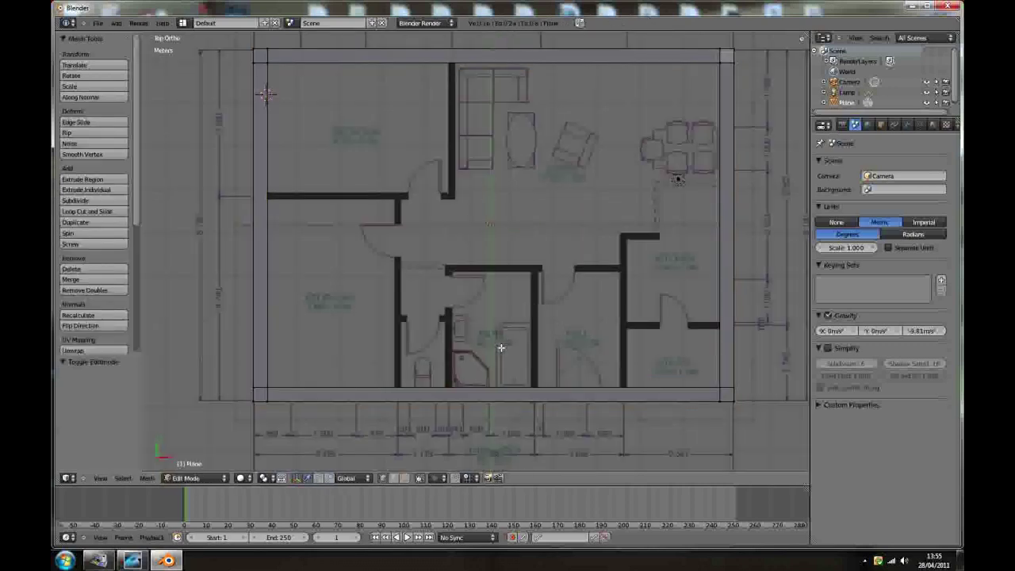
pyautogui.press('z')
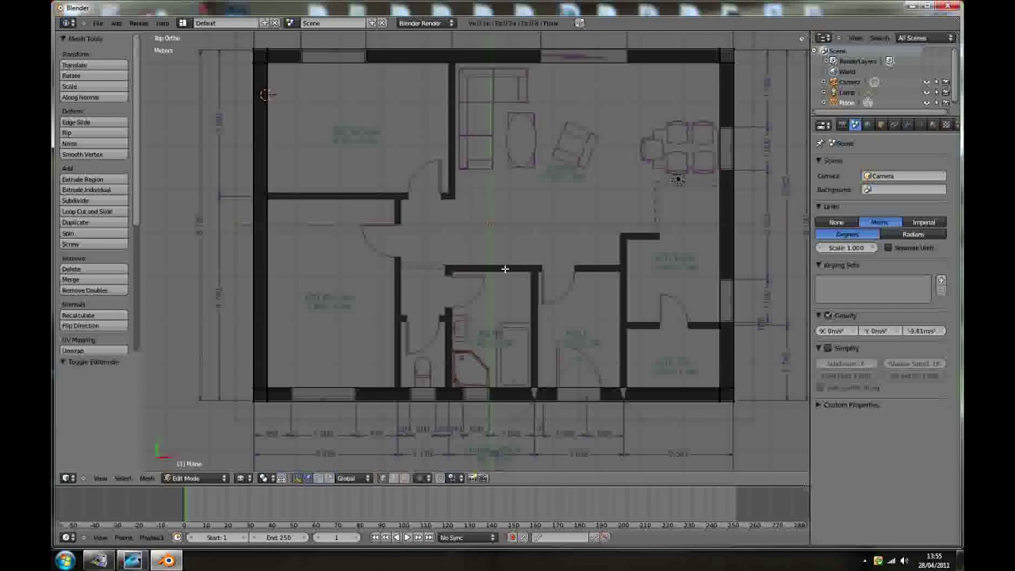
# Step: Add two loop cuts across the lower outer wall and move them about 3.1 m along X to the lower bedroom's window
pyautogui.scroll(1, 514, 48)
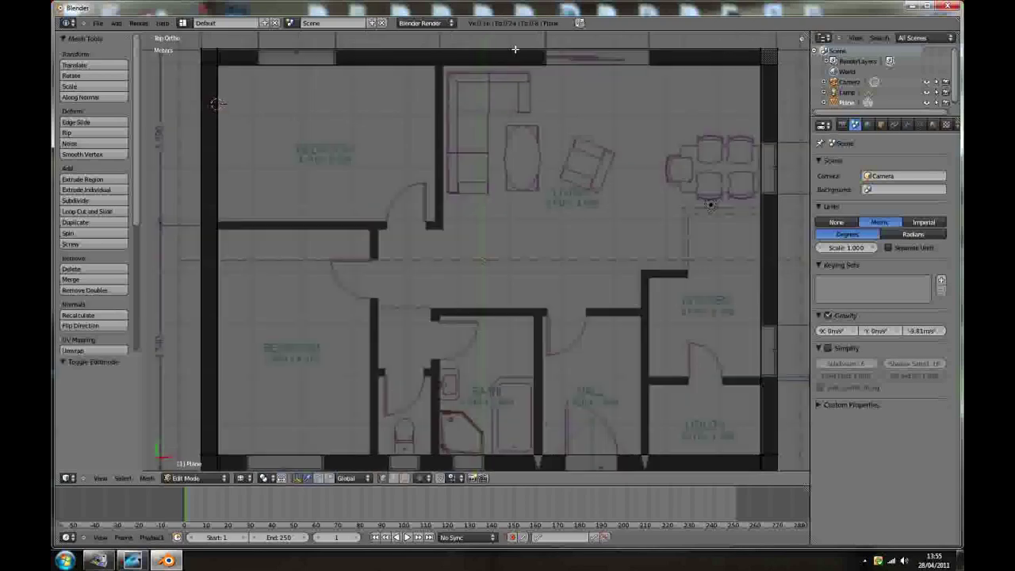
pyautogui.scroll(-1, 525, 226)
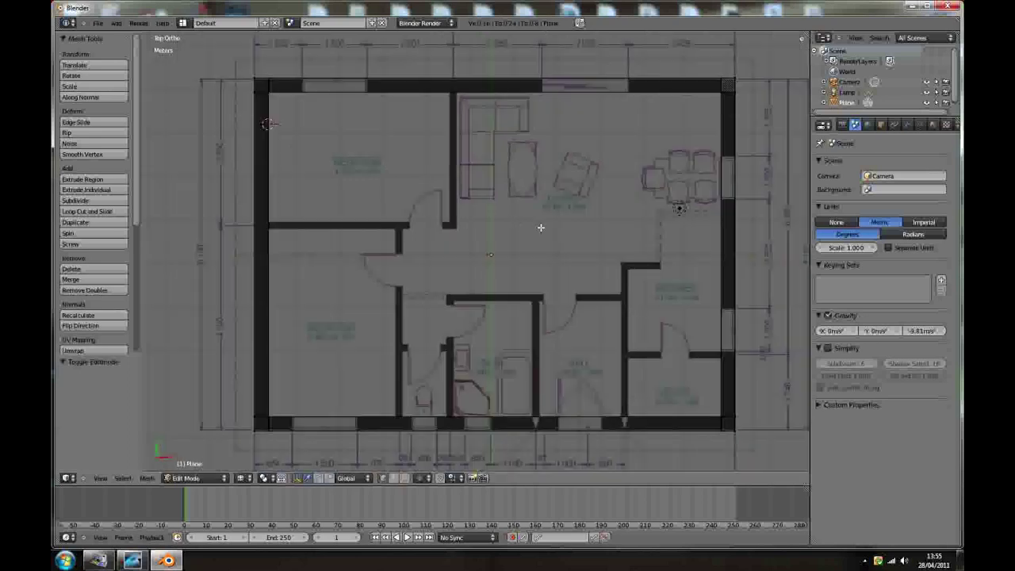
pyautogui.keyDown('shift'); pyautogui.moveTo(521, 206); pyautogui.dragTo(501, 209, button='middle'); pyautogui.keyUp('shift')
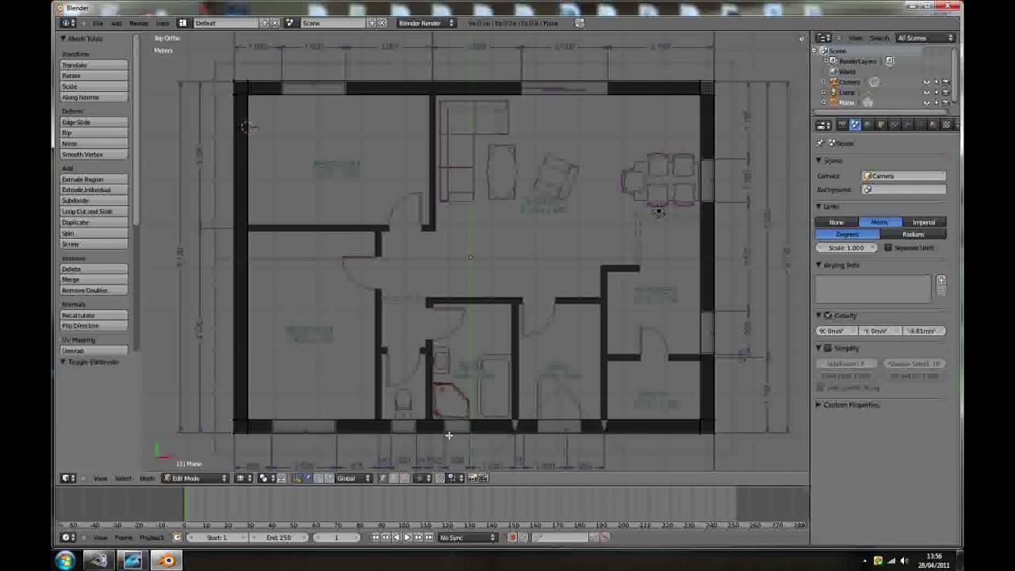
pyautogui.press('a')
pyautogui.hotkey('ctrl', 'r')
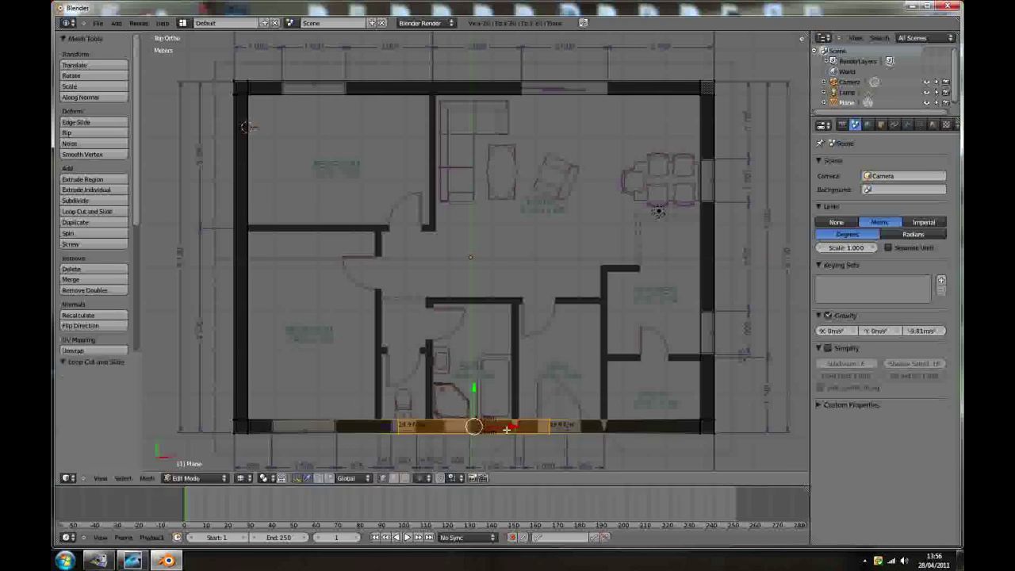
pyautogui.click(508, 427)
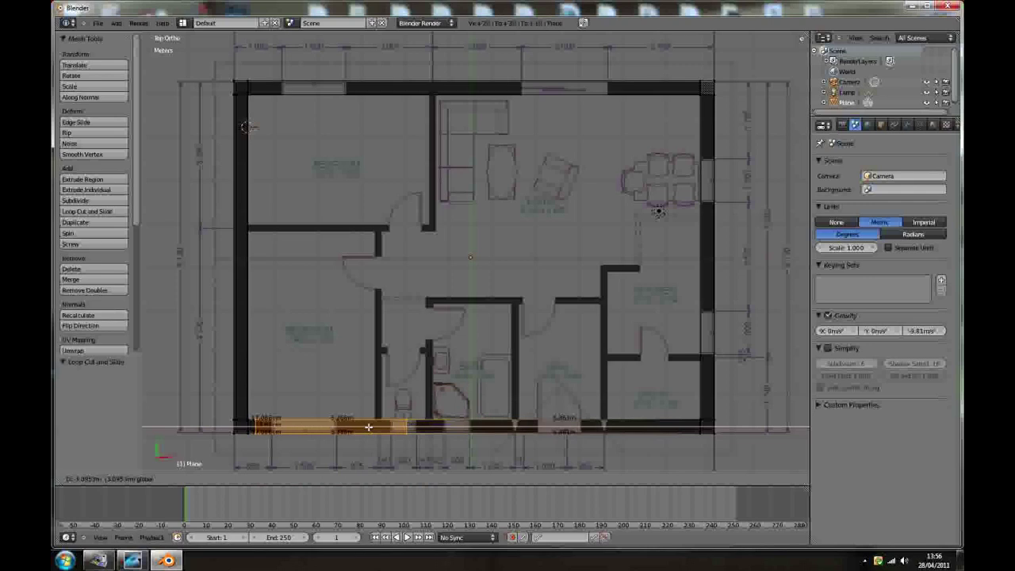
pyautogui.click(341, 428)
# Step: Scale the two cuts along X by about 0.459 and move them about 59 cm along X over the bedroom window
pyautogui.scroll(2, 302, 447)
pyautogui.scroll(4, 302, 447)
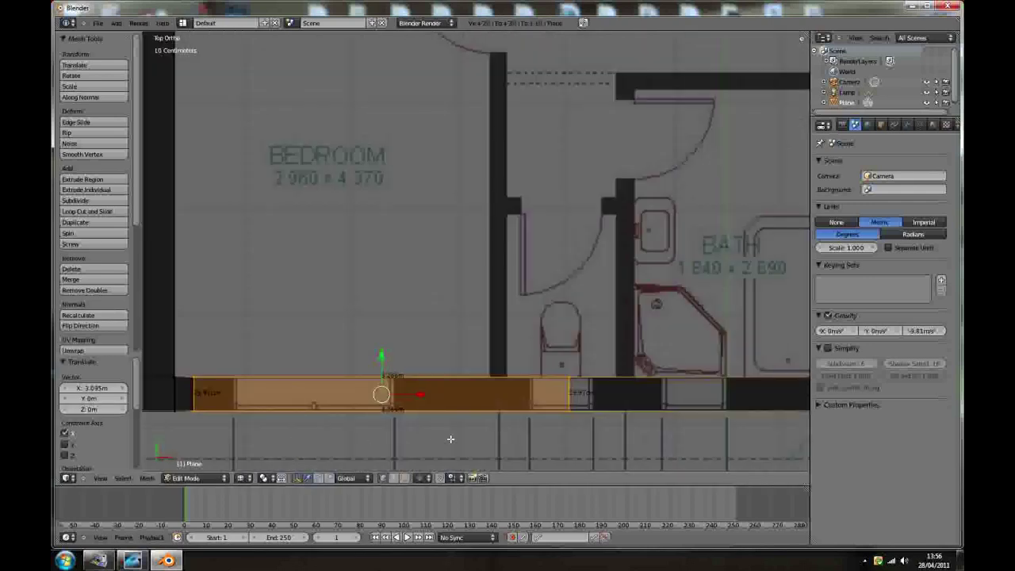
pyautogui.press('s')
pyautogui.press('x')
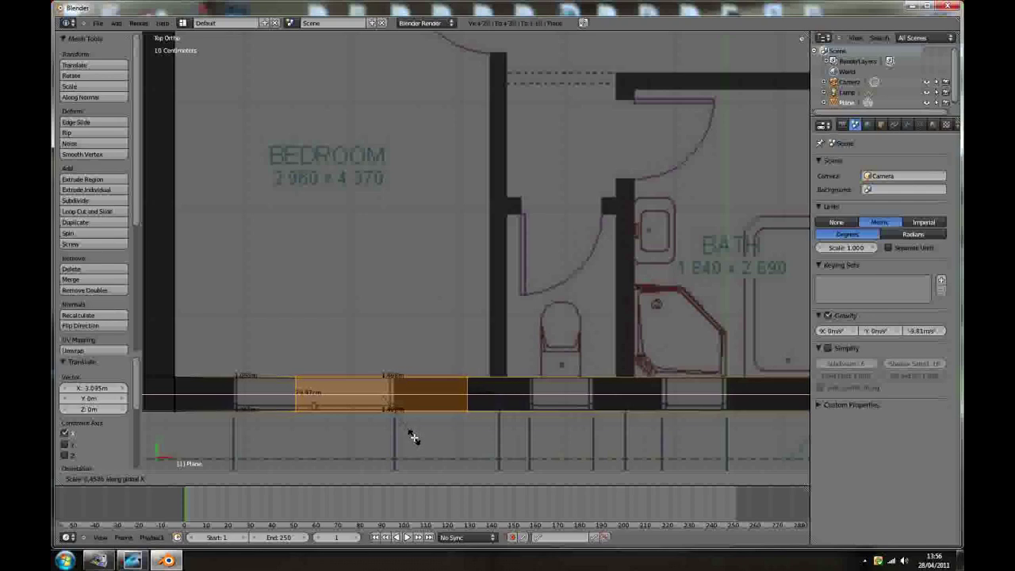
pyautogui.click(413, 436)
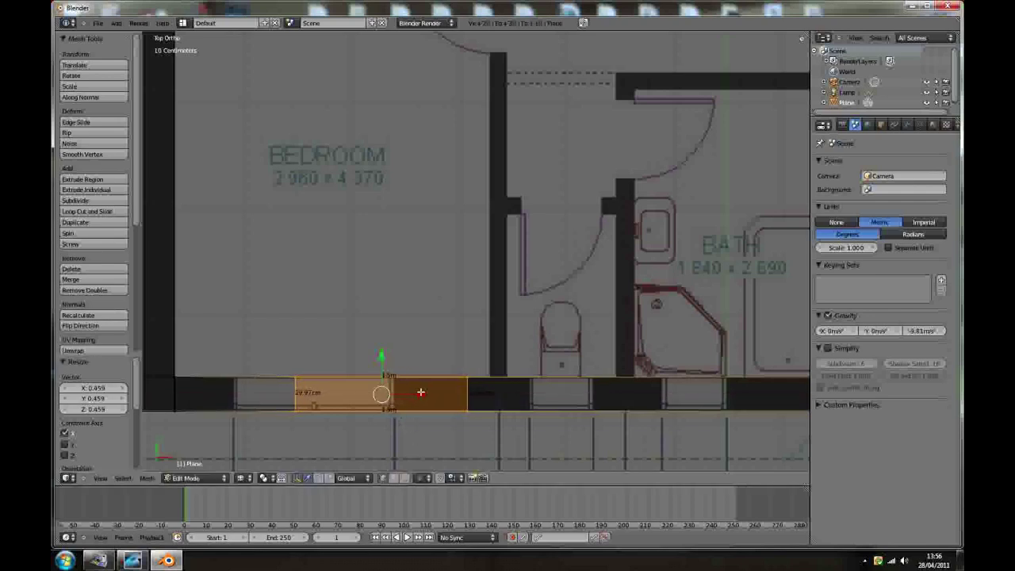
pyautogui.press('g')
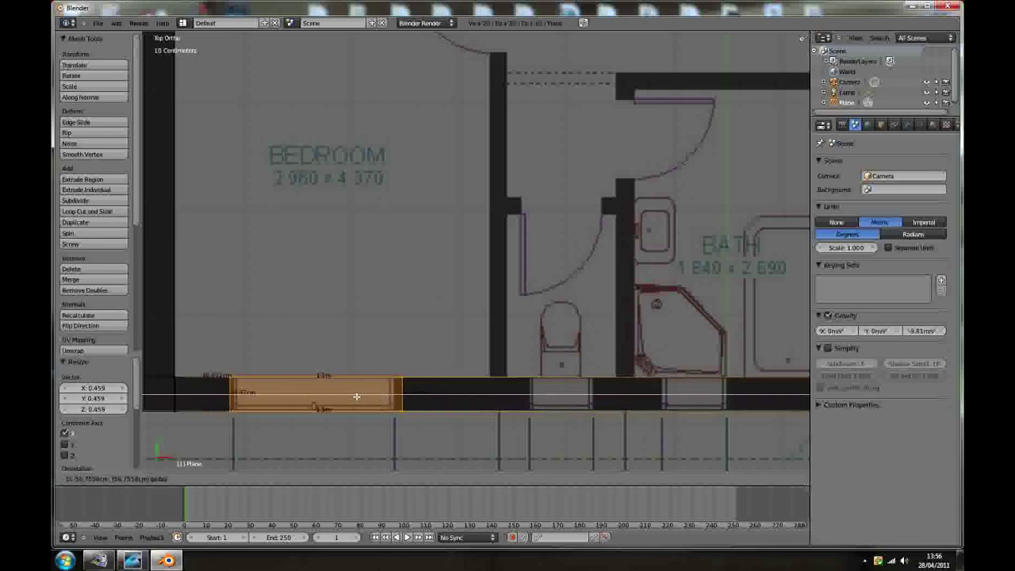
pyautogui.click(341, 404)
# Step: Scale the two cuts along X by about 0.936 to match the width of the bedroom window opening
pyautogui.scroll(2, 339, 435)
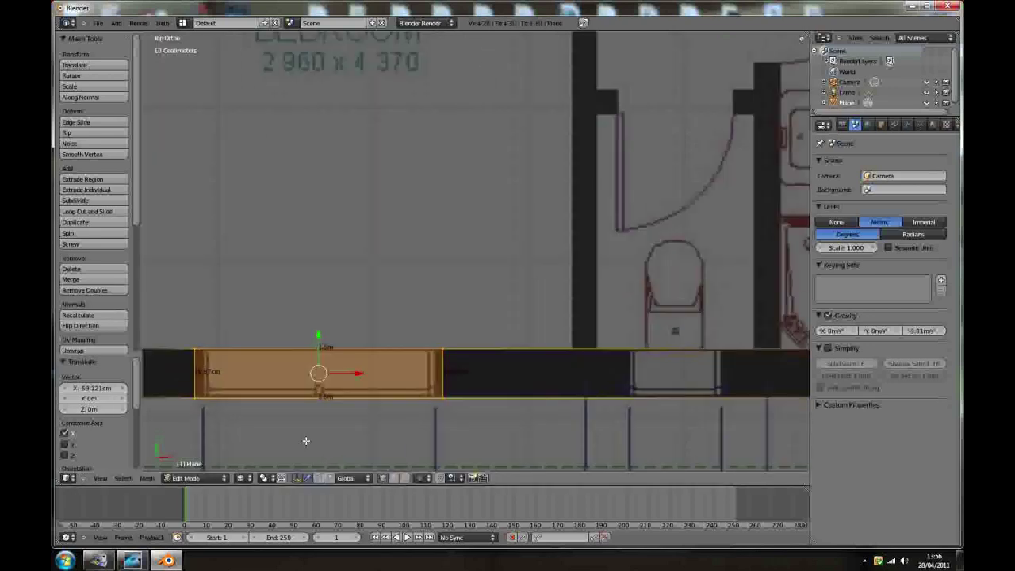
pyautogui.press('s')
pyautogui.press('x')
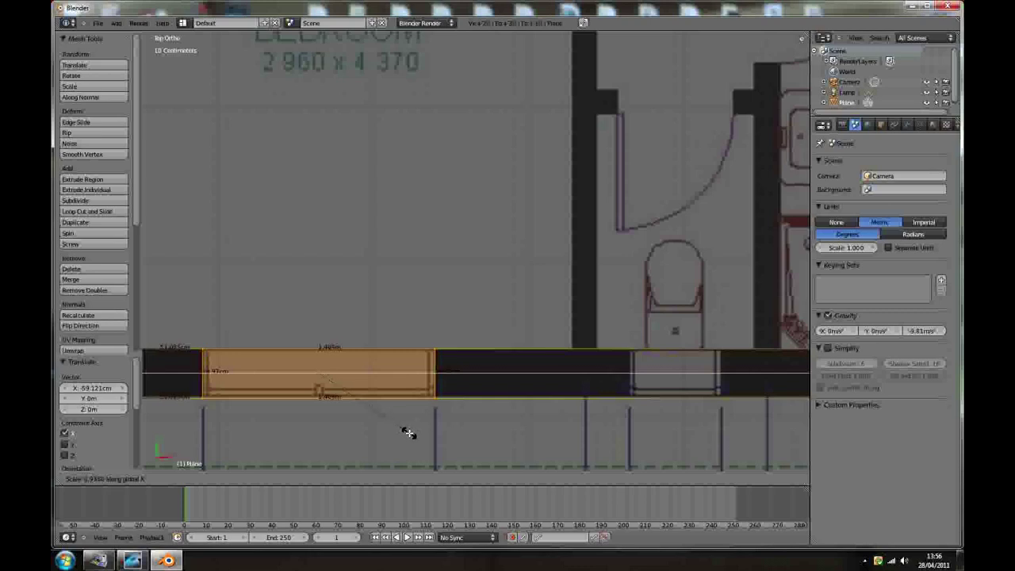
pyautogui.click(408, 431)
# Step: Add two loop cuts to the remaining lower outer wall and move them about 1.82 m along X to the wall between hall and utility
pyautogui.scroll(-6, 408, 429)
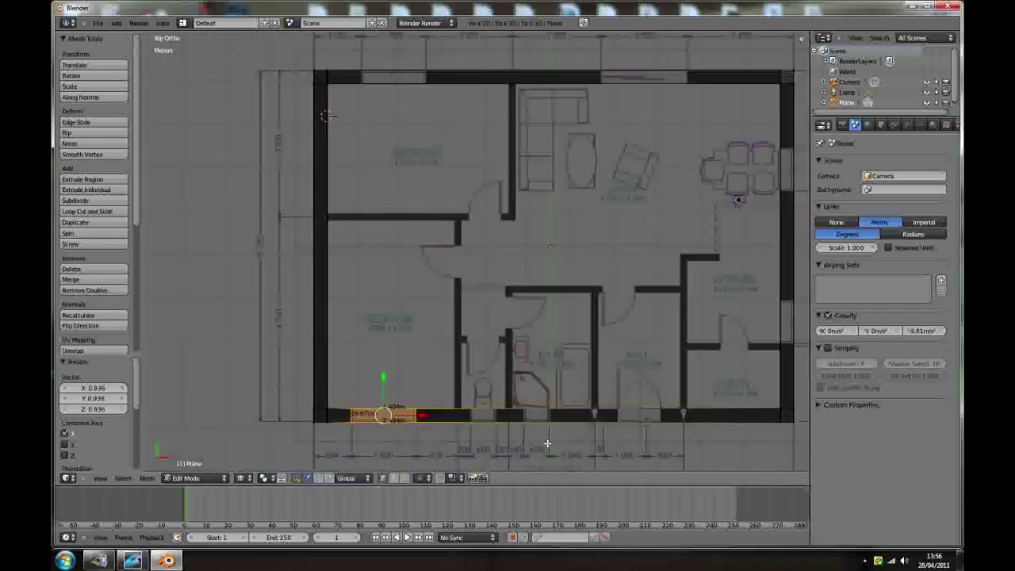
pyautogui.scroll(-2, 385, 433)
pyautogui.scroll(2, 556, 446)
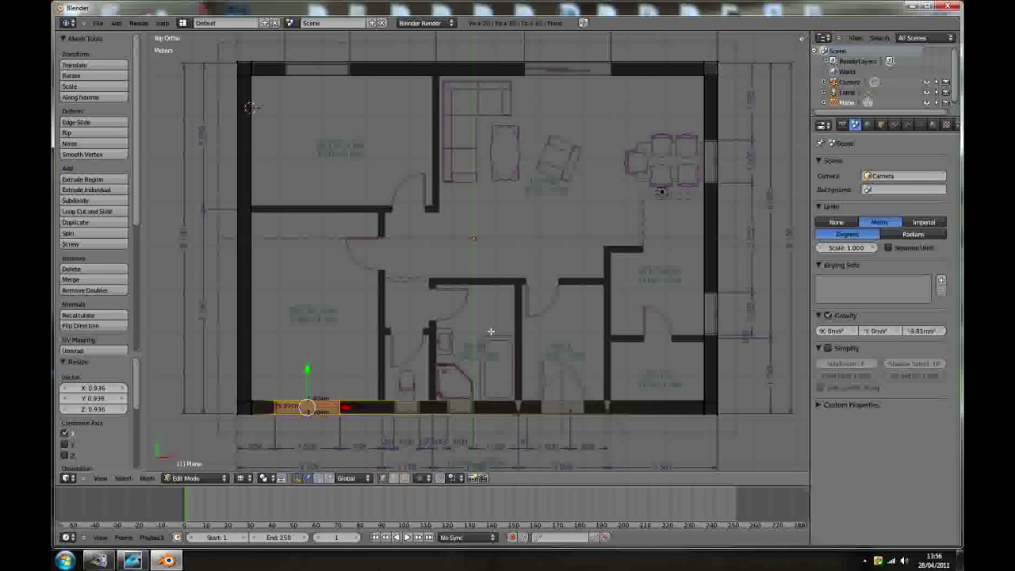
pyautogui.scroll(2, 621, 417)
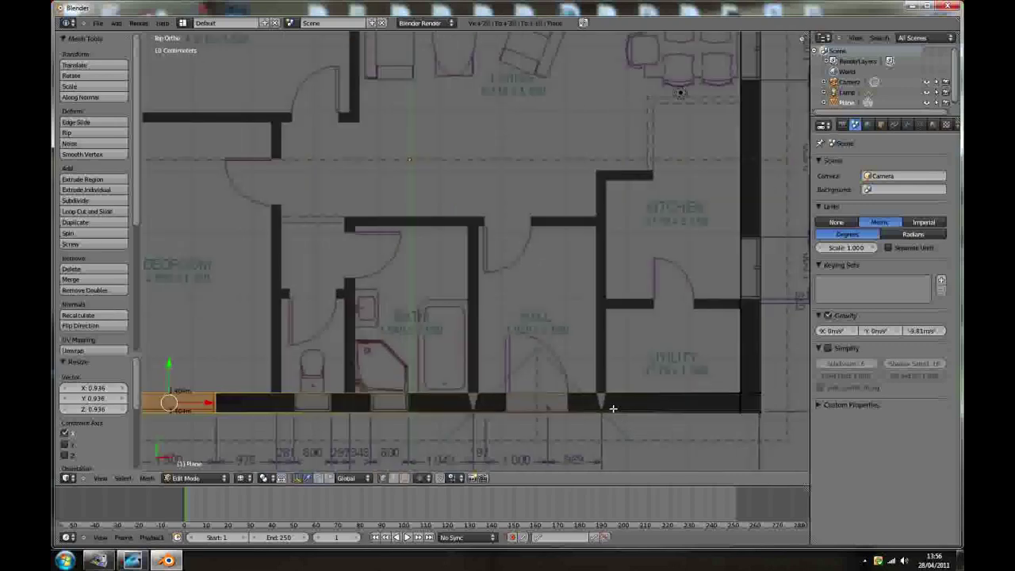
pyautogui.hotkey('ctrl', 'r')
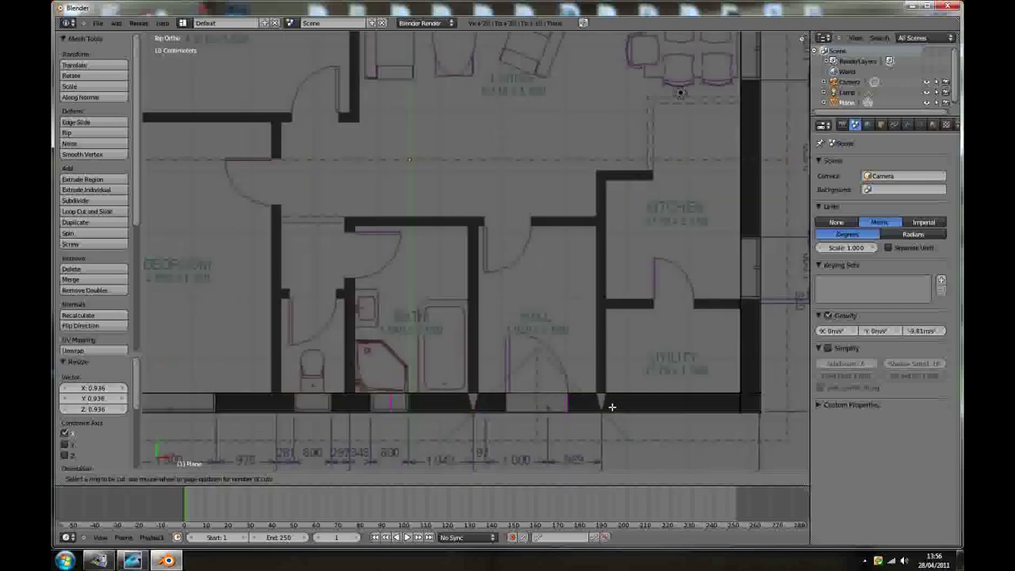
pyautogui.click(611, 407)
pyautogui.rightClick(611, 406)
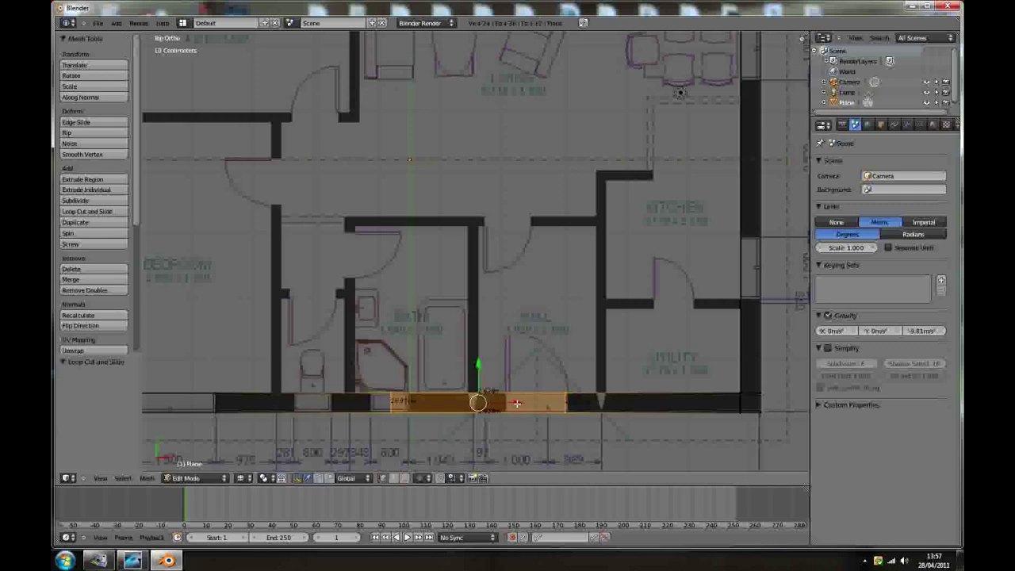
pyautogui.press('g')
pyautogui.click(625, 426)
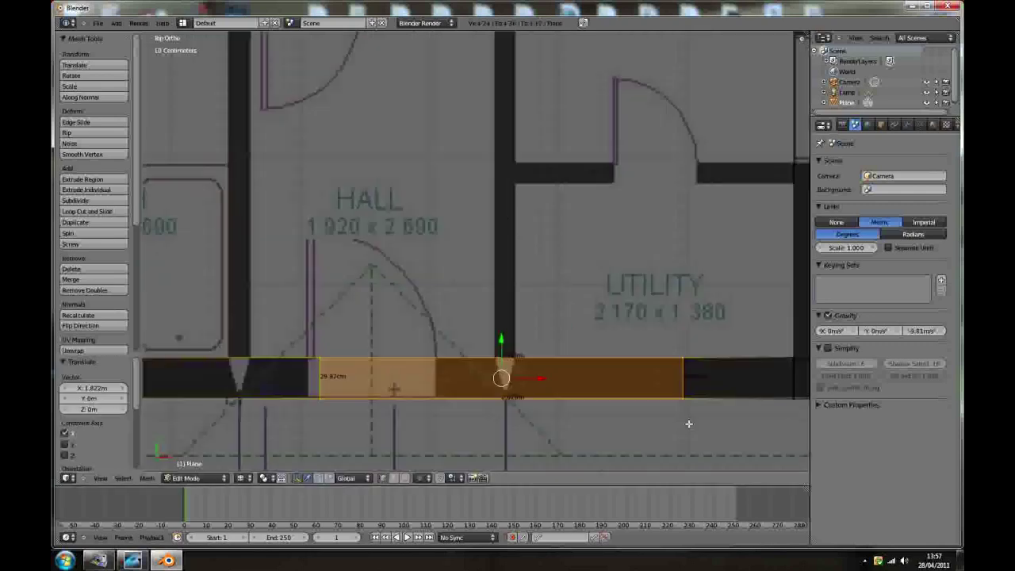
# Step: Select the two new cuts and scale them along X by about 0.085 around the hall and utility partition
pyautogui.scroll(3, 625, 426)
pyautogui.scroll(1, 624, 425)
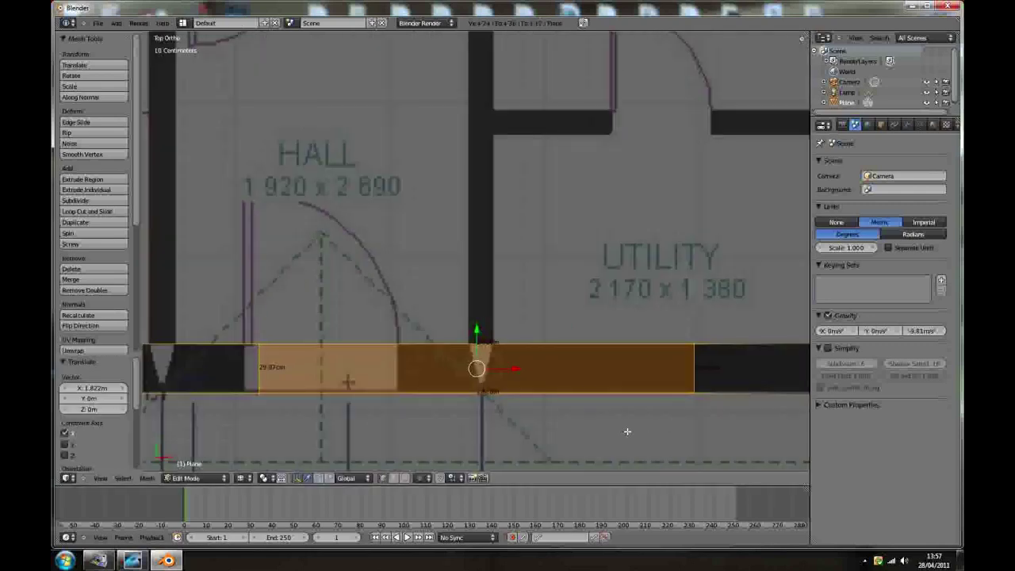
pyautogui.press('a')
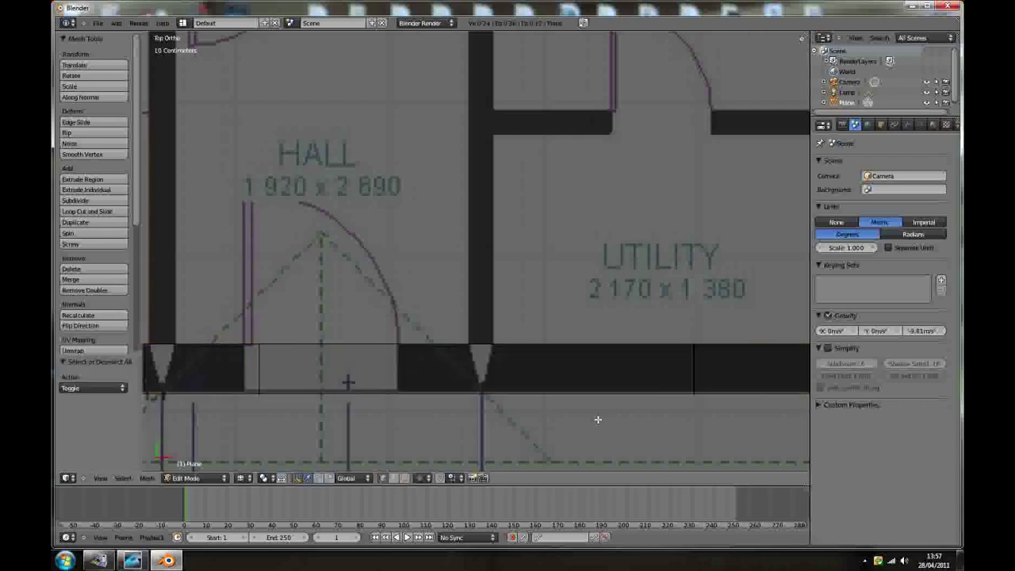
pyautogui.moveTo(238, 323); pyautogui.dragTo(712, 415)
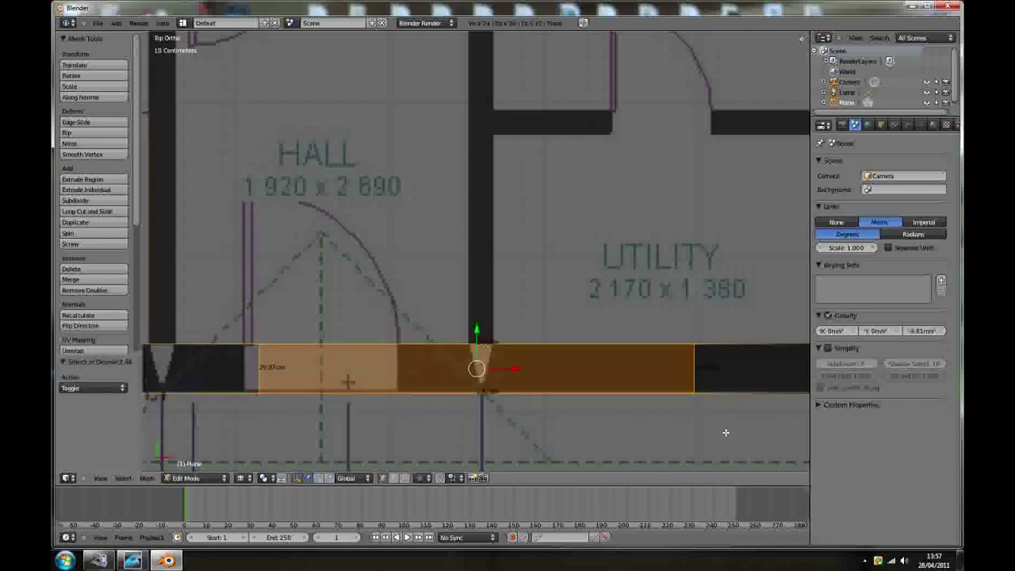
pyautogui.press('s')
pyautogui.press('x')
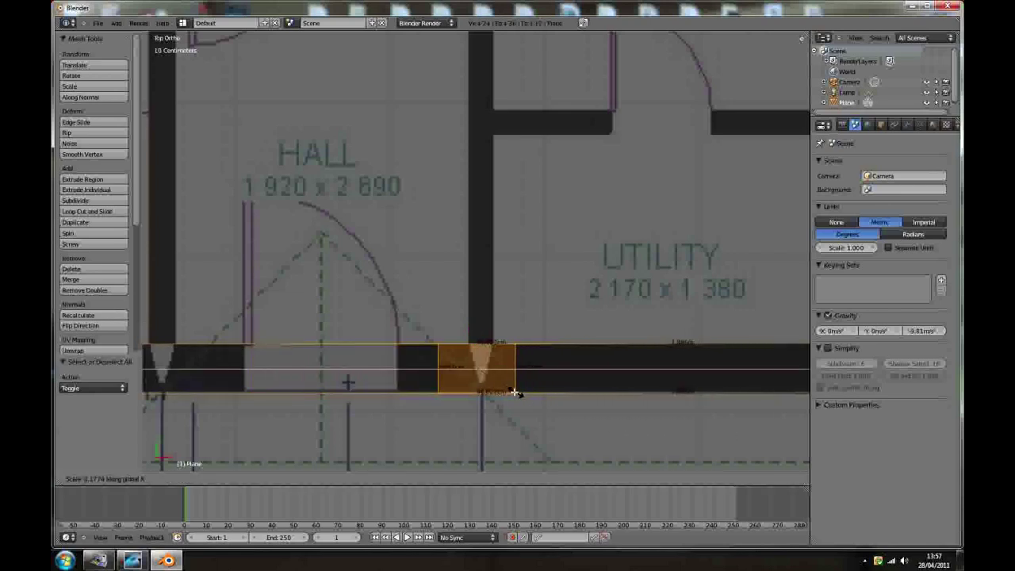
pyautogui.click(489, 387)
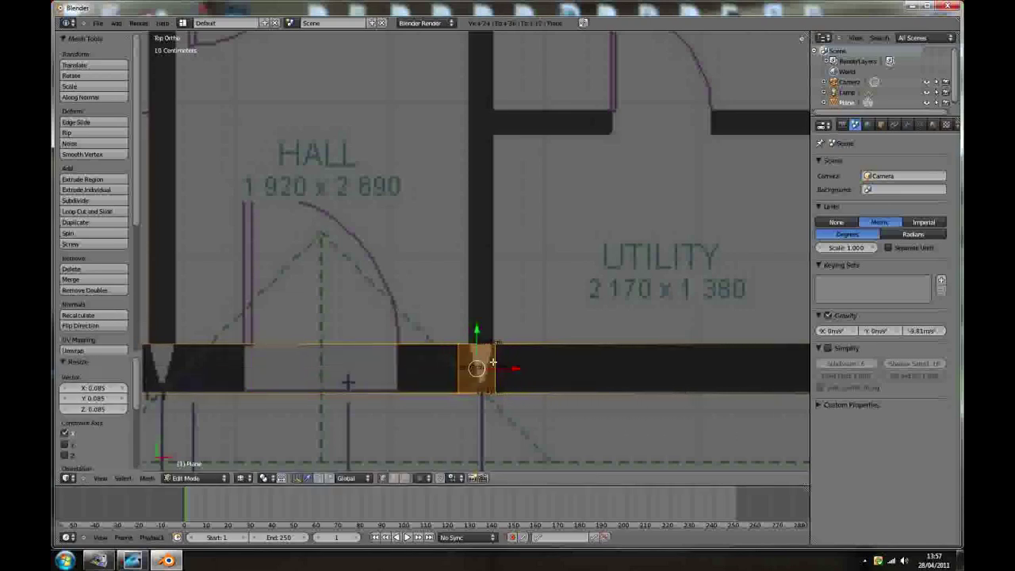
# Step: Center the two cuts on the hall and utility partition along X and scale them by about 0.668 to its thickness
pyautogui.scroll(5, 493, 362)
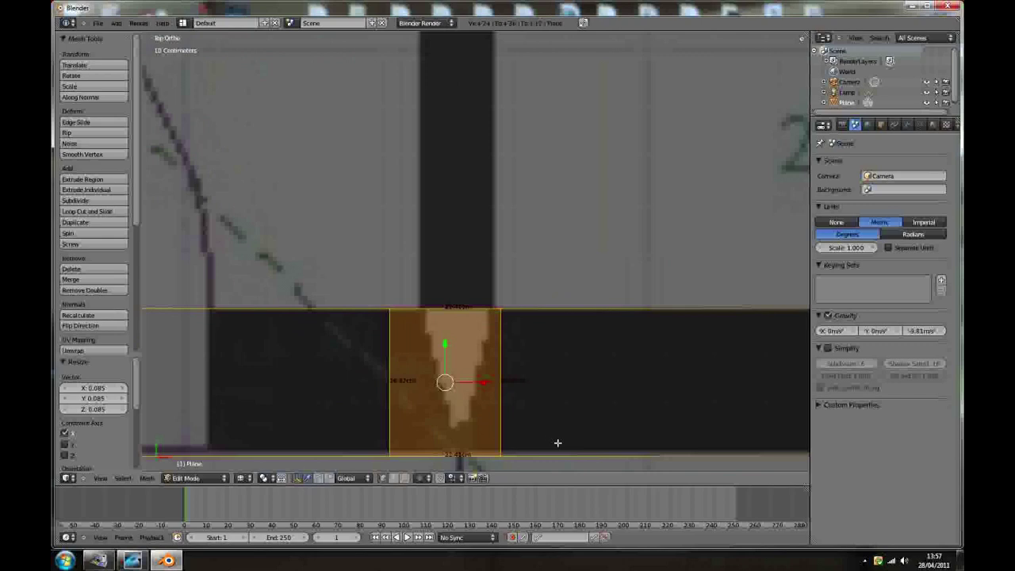
pyautogui.press('x')
pyautogui.press('g')
pyautogui.press('x')
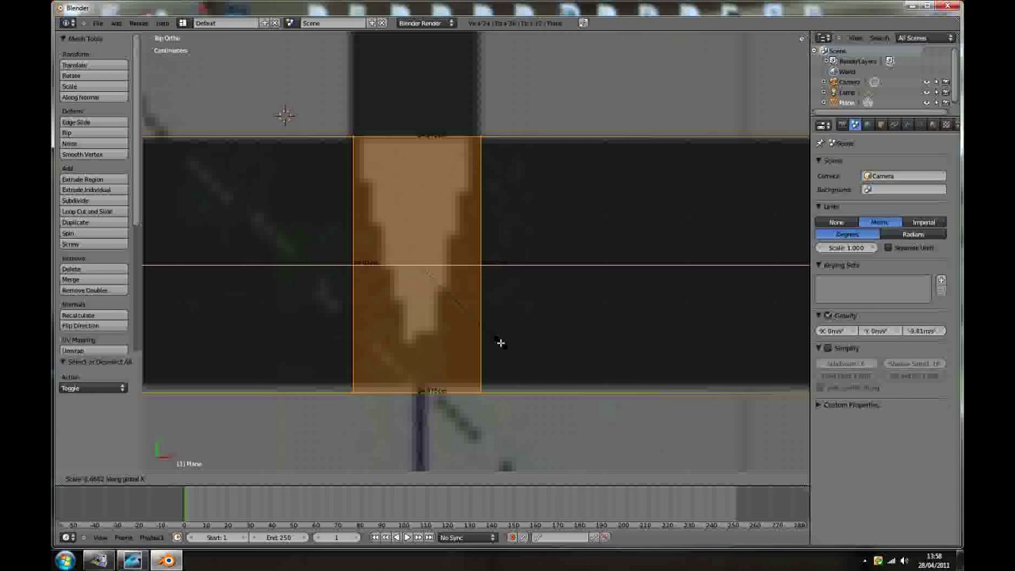
pyautogui.click(500, 342)
# Step: Select the inner wall edge between the two cuts and extrude it about 3.195 m along Y up to the kitchen wall
pyautogui.scroll(-6, 500, 342)
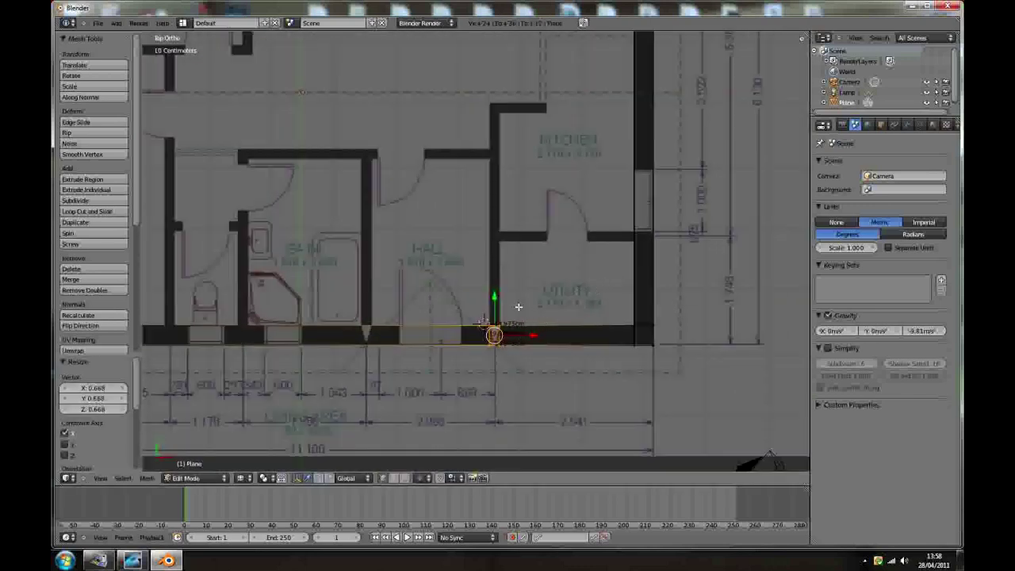
pyautogui.press('a')
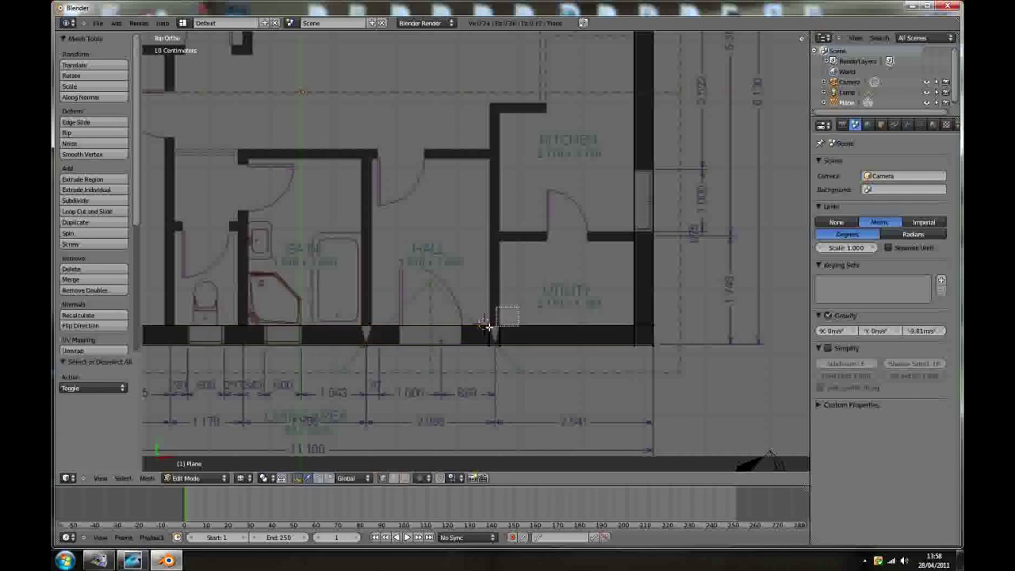
pyautogui.rightClick(485, 328)
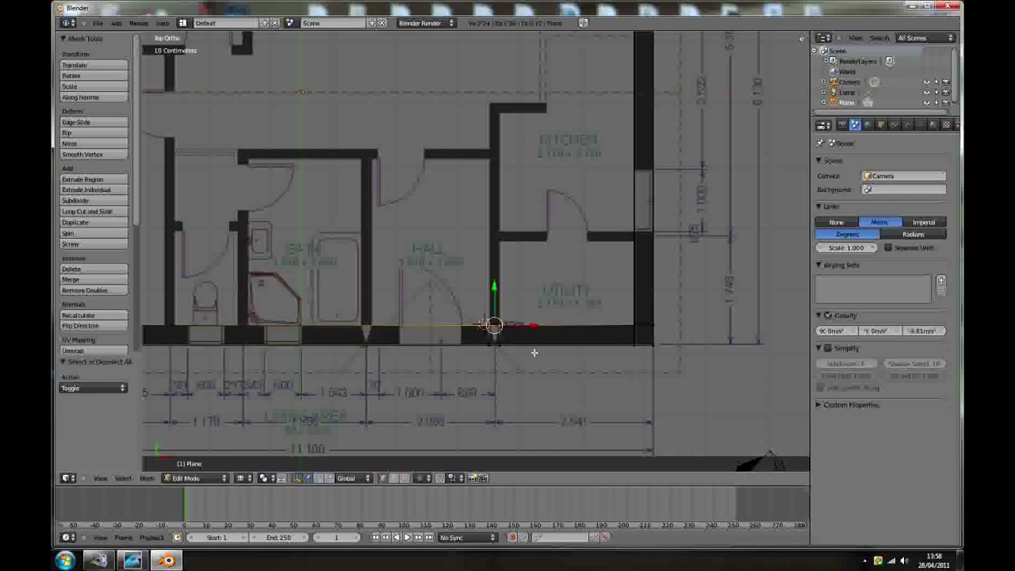
pyautogui.press('e')
pyautogui.press('y')
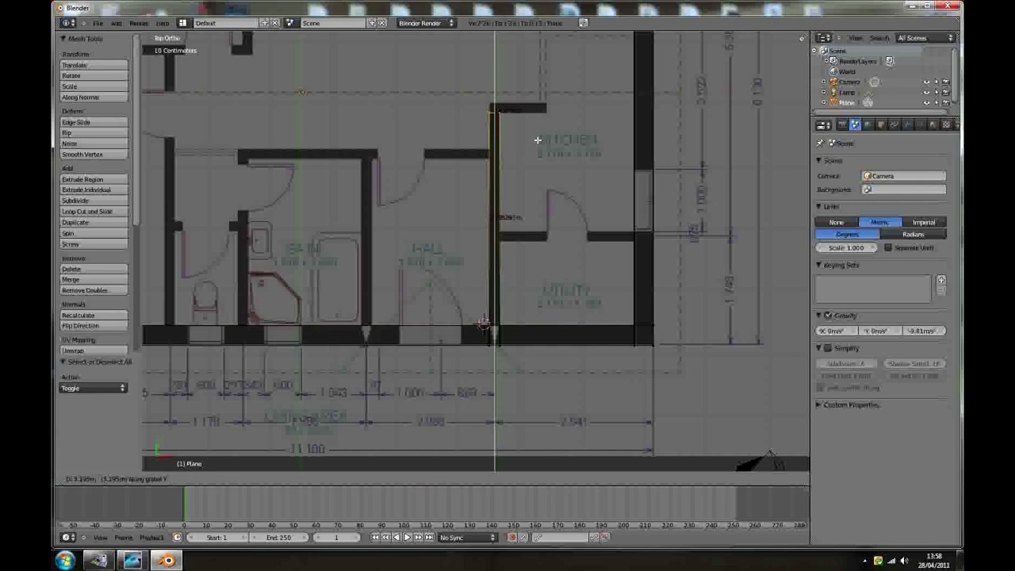
pyautogui.click(536, 139)
# Step: Extrude the partition's end edge along Y by one wall thickness to form the kitchen wall's corner
pyautogui.scroll(6, 499, 91)
pyautogui.scroll(5, 492, 81)
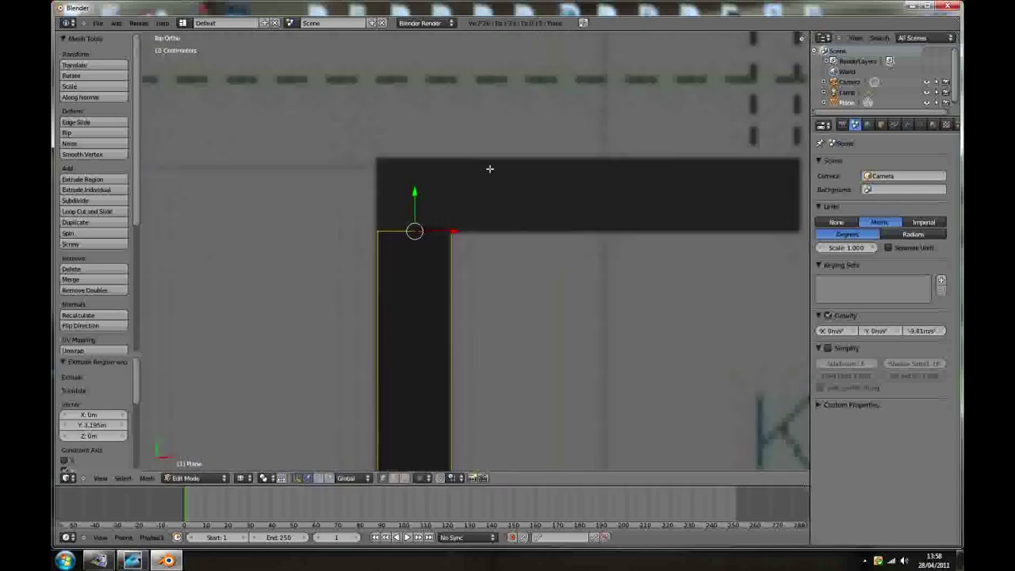
pyautogui.press('e')
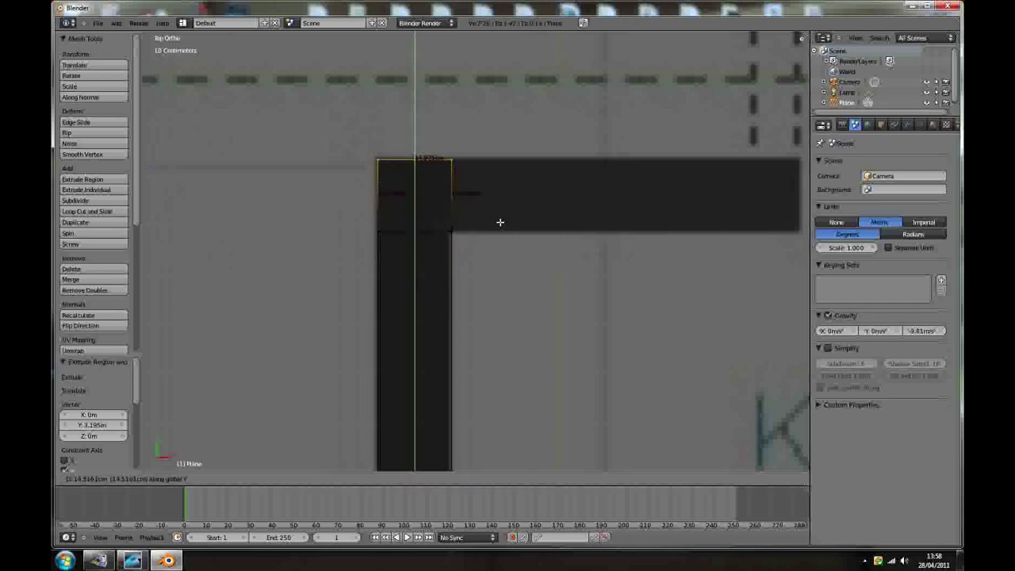
pyautogui.click(500, 220)
# Step: Select the corner's kitchen-side edge and extrude it about 70 cm along X to the end of the short kitchen wall
pyautogui.press('a')
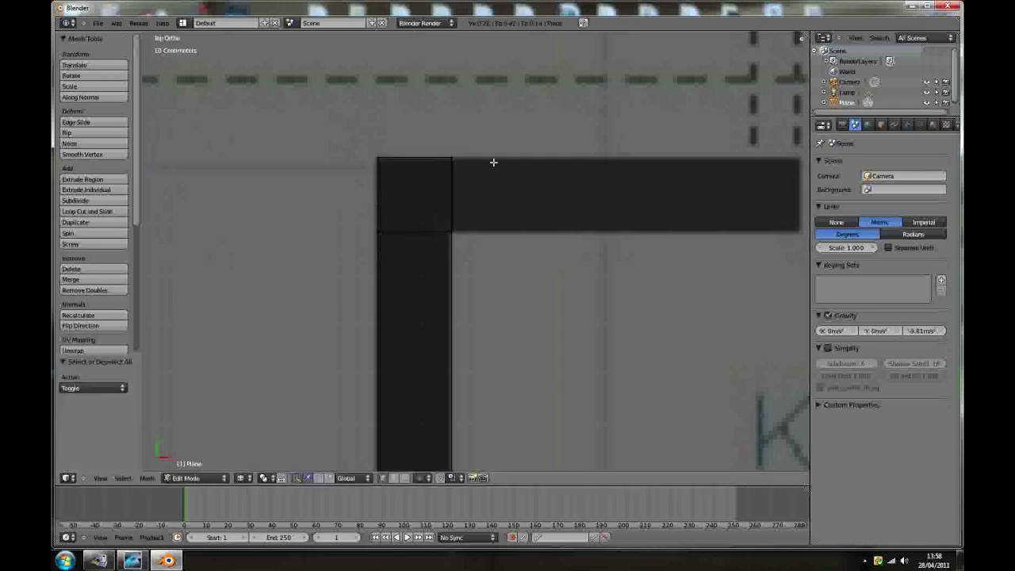
pyautogui.press('b')
pyautogui.moveTo(494, 140); pyautogui.dragTo(430, 262)
pyautogui.scroll(-2, 471, 290)
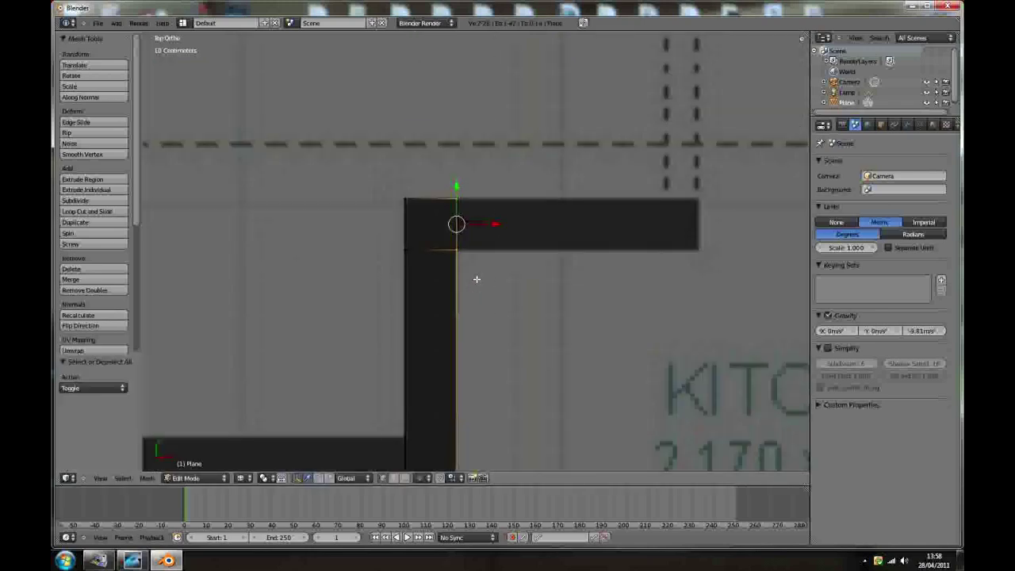
pyautogui.press('e')
pyautogui.press('x')
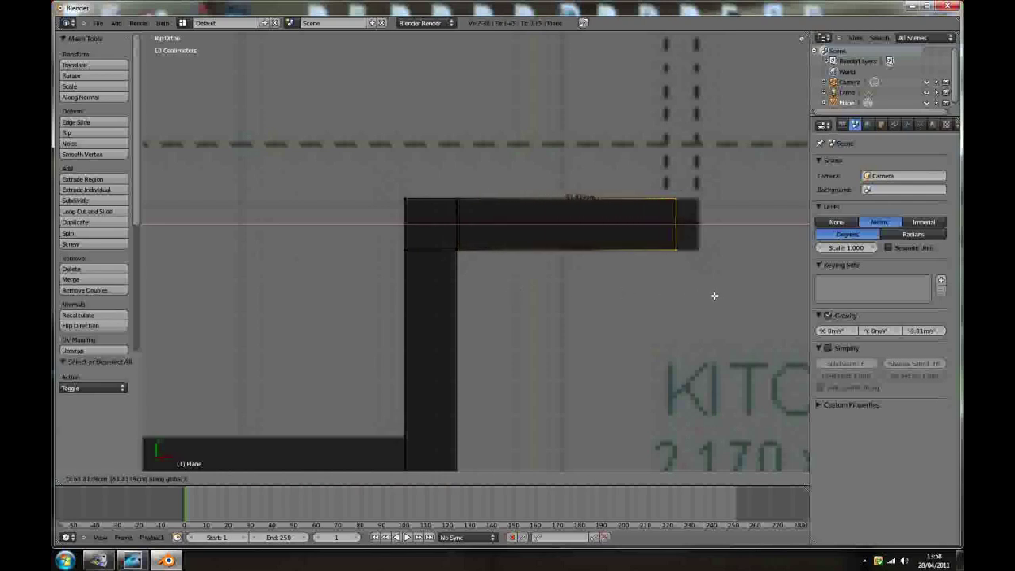
pyautogui.click(720, 295)
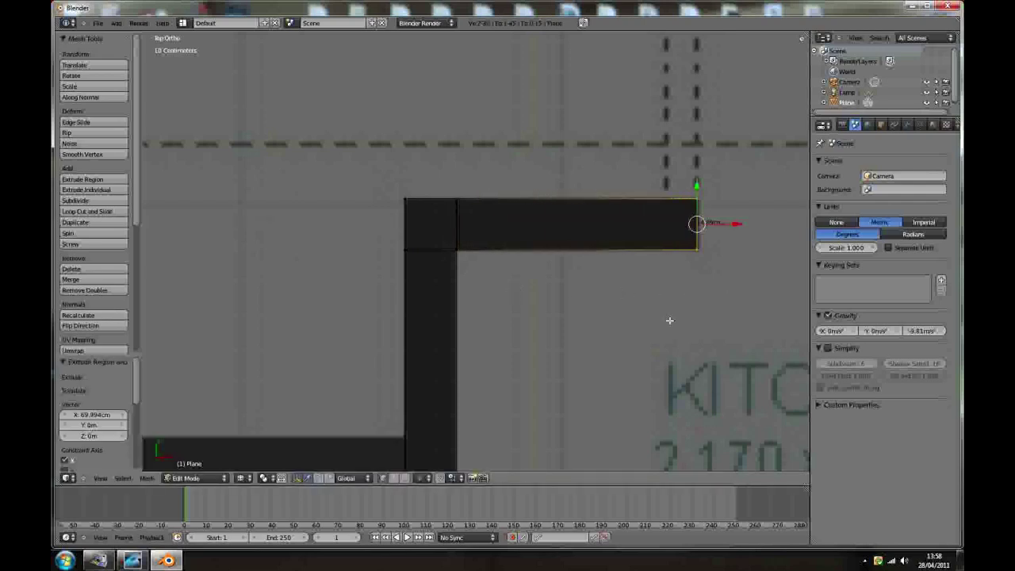
pyautogui.scroll(-3, 501, 385)
pyautogui.scroll(-4, 523, 435)
pyautogui.scroll(3, 534, 415)
pyautogui.scroll(2, 555, 423)
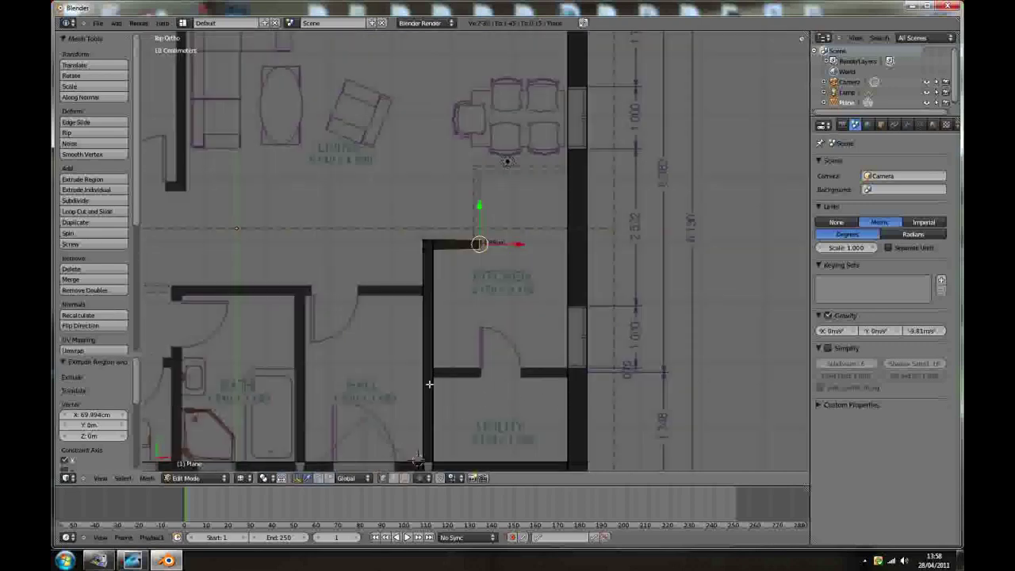
# Step: Add two loop cuts across the outer wall beside the kitchen and scale them close together along Y
pyautogui.scroll(3, 466, 386)
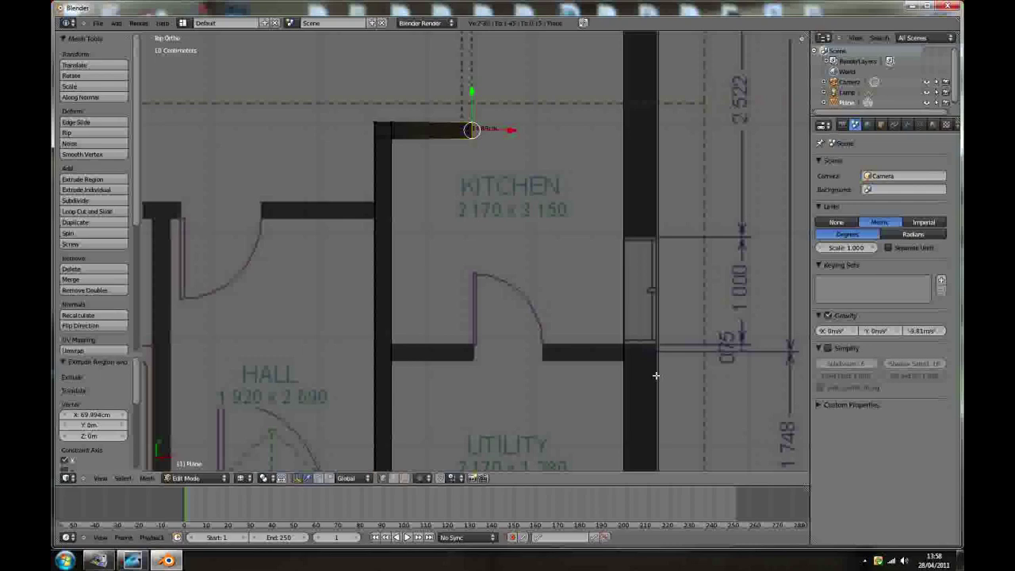
pyautogui.hotkey('ctrl', 'r')
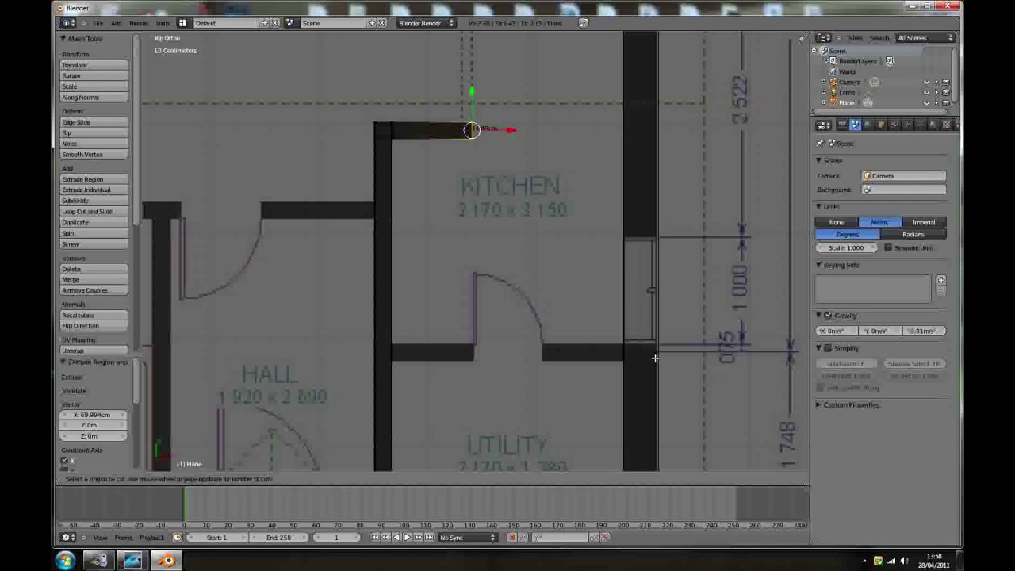
pyautogui.press('Escape')
pyautogui.scroll(-4, 655, 349)
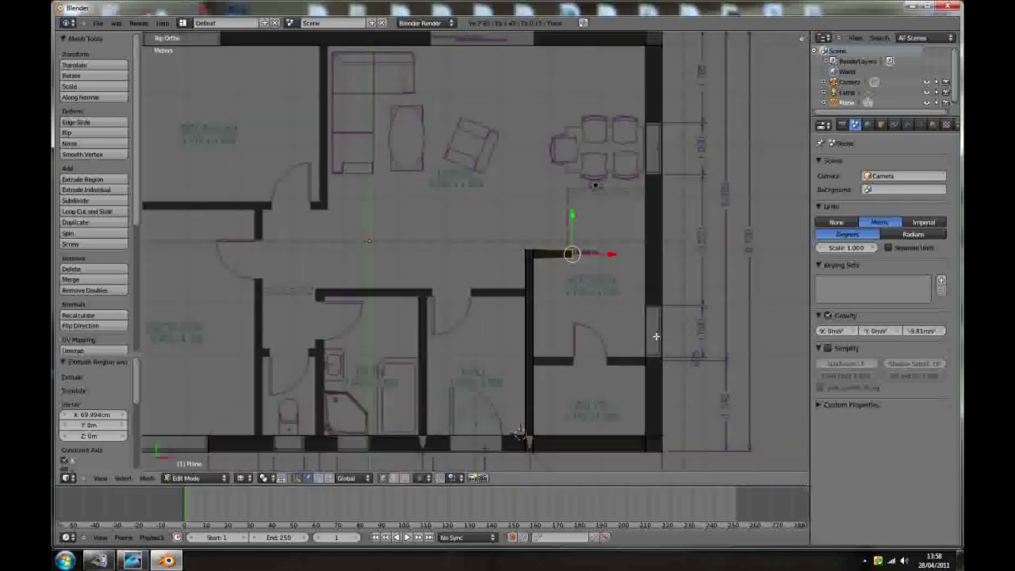
pyautogui.hotkey('ctrl', 'r')
pyautogui.click(655, 336)
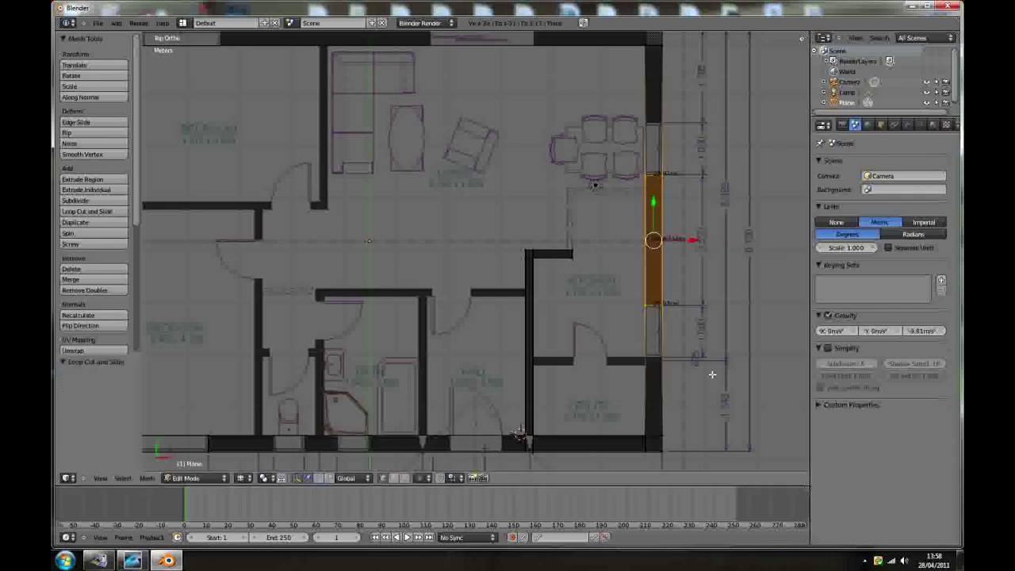
pyautogui.press('s')
pyautogui.press('y')
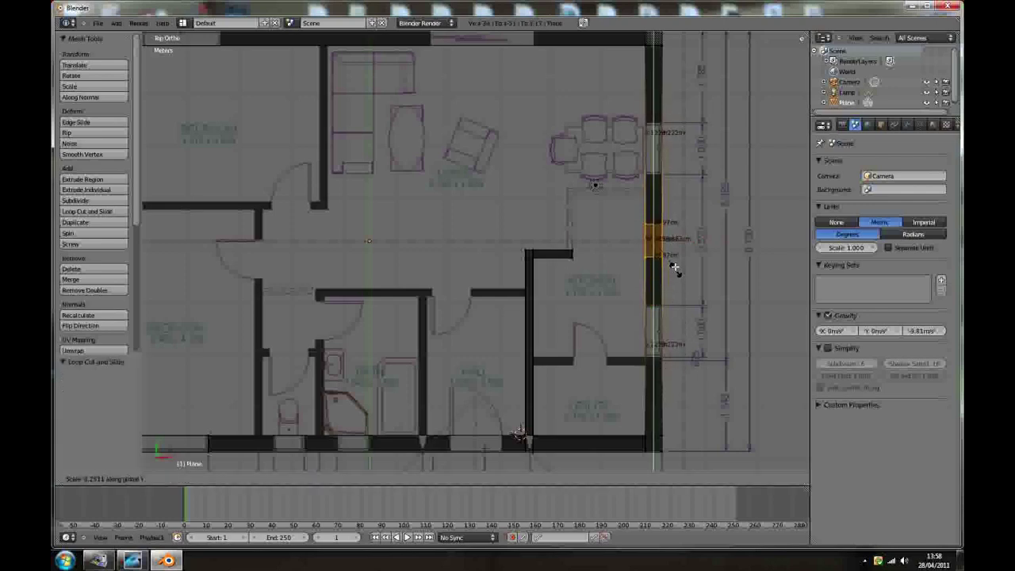
pyautogui.click(652, 226)
# Step: Move the two cuts about -2.137 m along Y to the kitchen and utility wall and scale them by about 0.32 to its thickness
pyautogui.moveTo(653, 202); pyautogui.dragTo(660, 314)
pyautogui.scroll(4, 662, 388)
pyautogui.scroll(4, 662, 389)
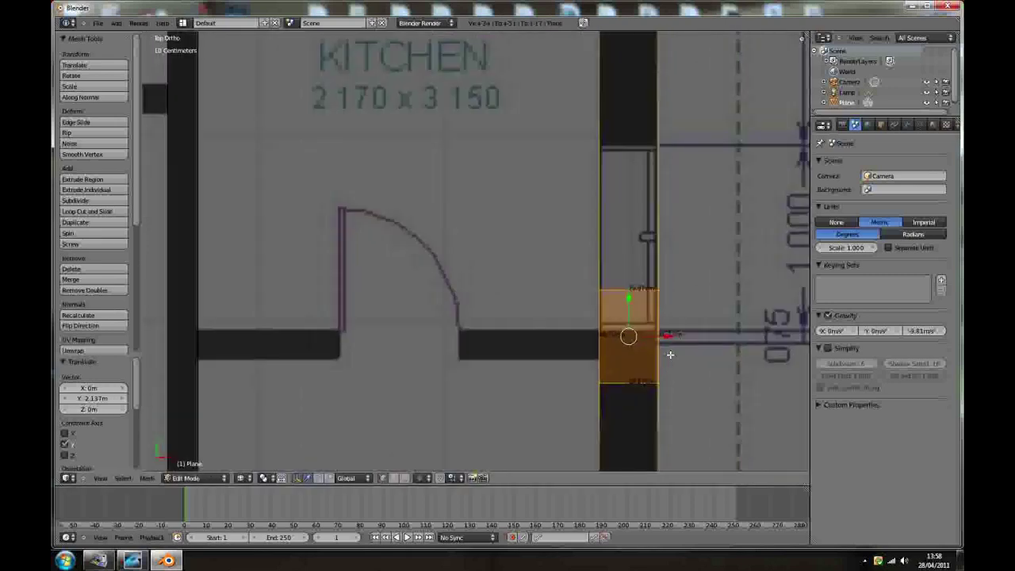
pyautogui.press('s')
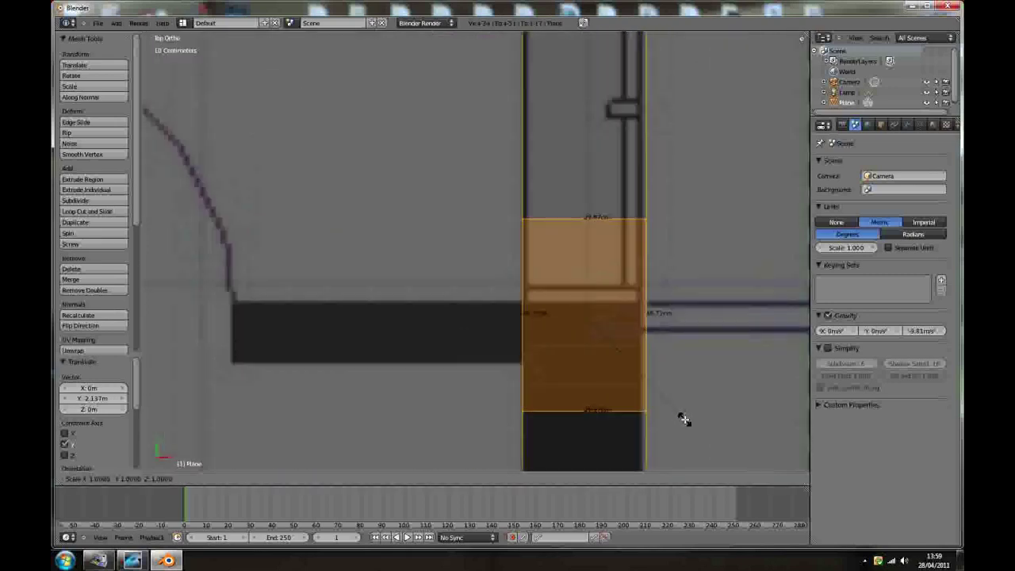
pyautogui.press('y')
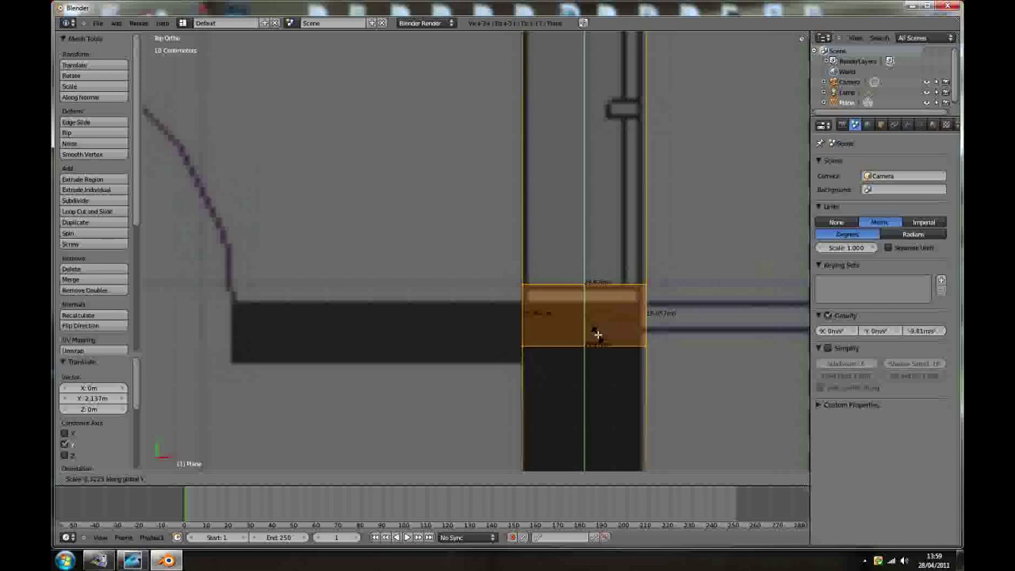
pyautogui.click(596, 331)
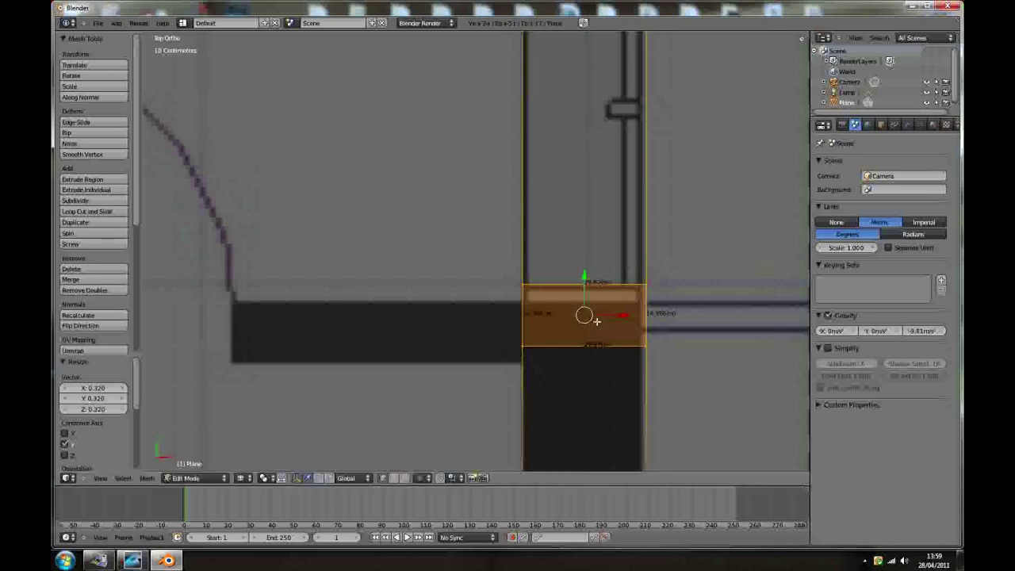
pyautogui.press('g')
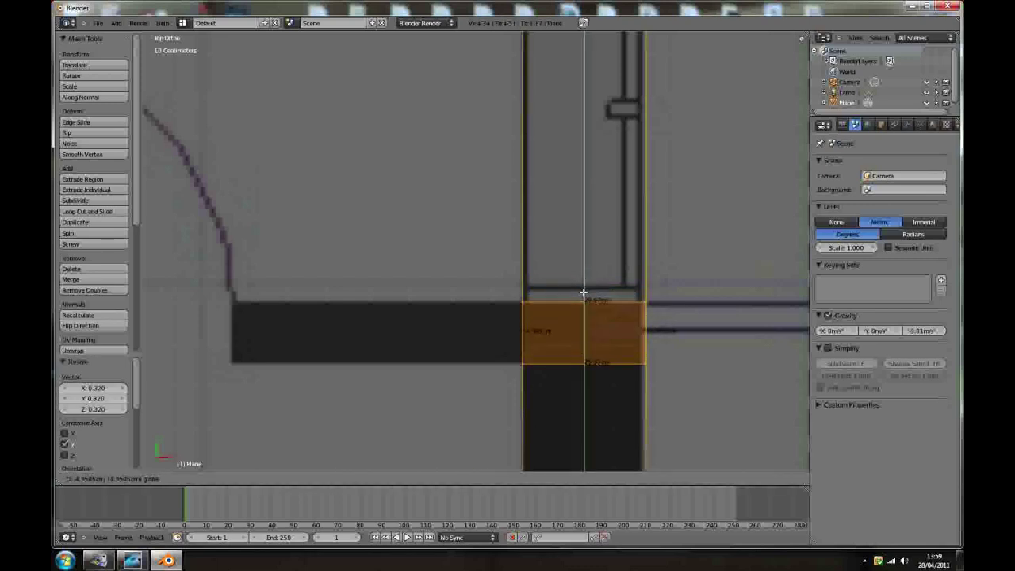
pyautogui.click(582, 294)
# Step: Select the outer wall's inner edge between the two cuts and extrude it about -2.115 m along X to the hall partition
pyautogui.press('a')
pyautogui.press('b')
pyautogui.moveTo(500, 281); pyautogui.dragTo(530, 366)
pyautogui.scroll(-4, 584, 407)
pyautogui.scroll(-4, 559, 407)
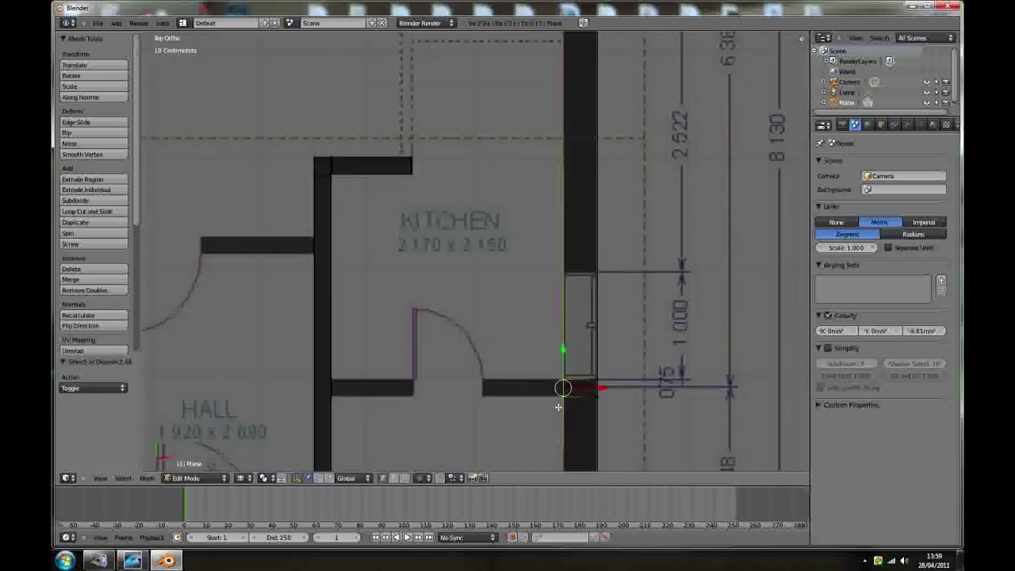
pyautogui.scroll(4, 449, 434)
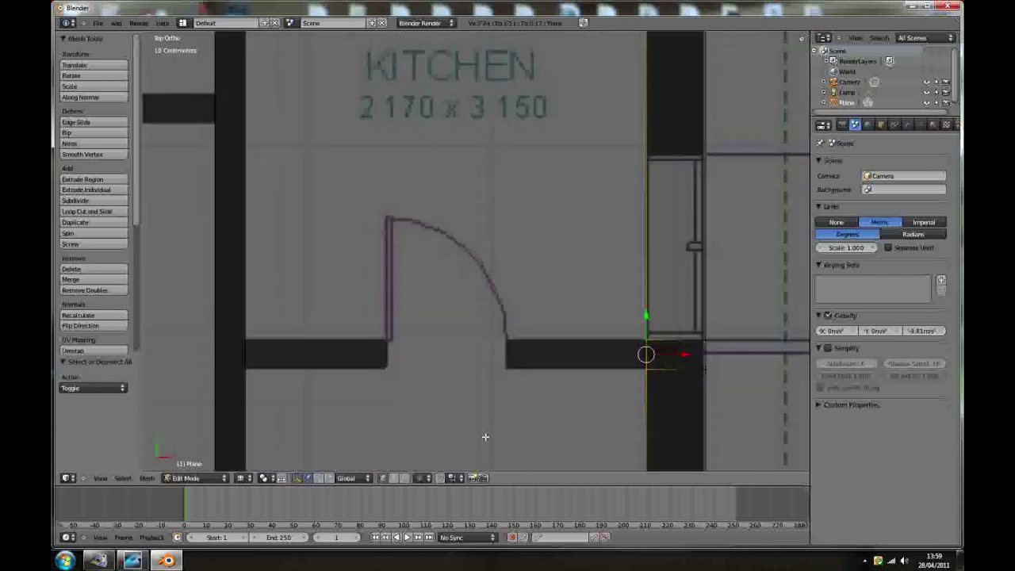
pyautogui.press('g')
pyautogui.press('x')
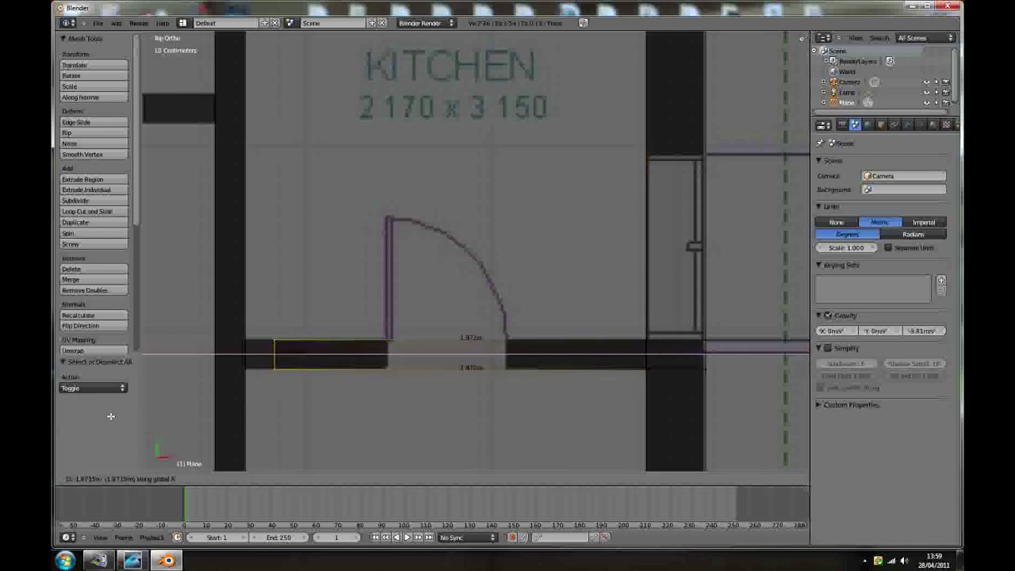
pyautogui.click(158, 380)
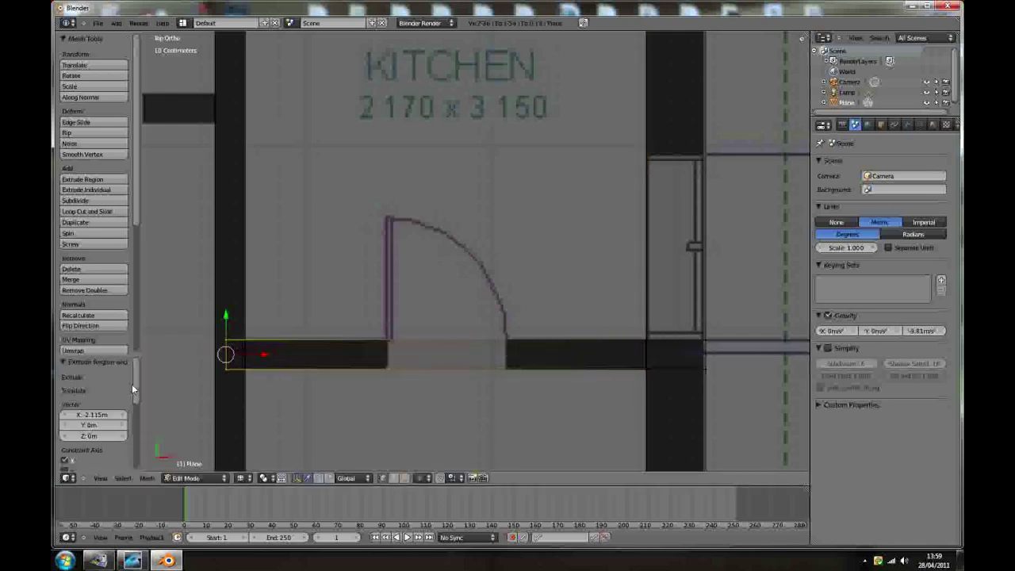
# Step: Move the extruded wall's end edge about -14 cm further along X, past the hall partition
pyautogui.press('g')
pyautogui.press('x')
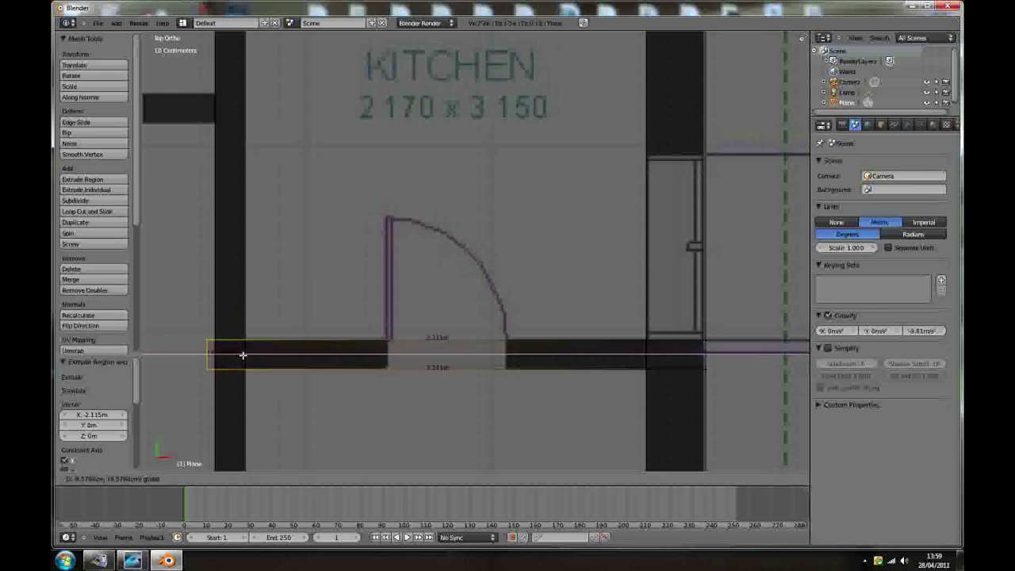
pyautogui.click(234, 352)
pyautogui.scroll(-4, 261, 359)
pyautogui.scroll(5, 286, 373)
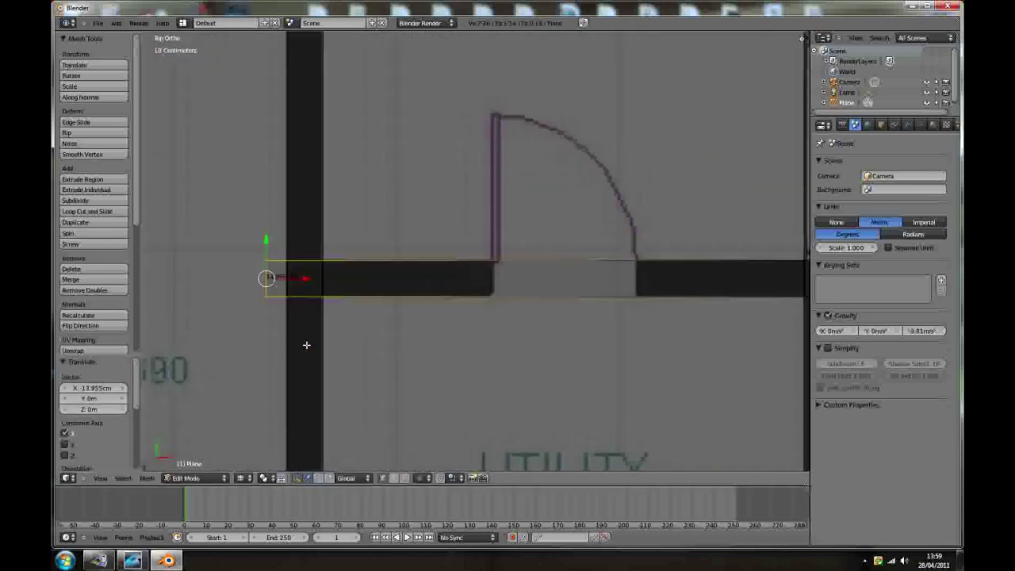
# Step: Add two loop cuts across the hall and utility partition and scale them along Y by about 0.143 to the wall thickness
pyautogui.scroll(-5, 306, 344)
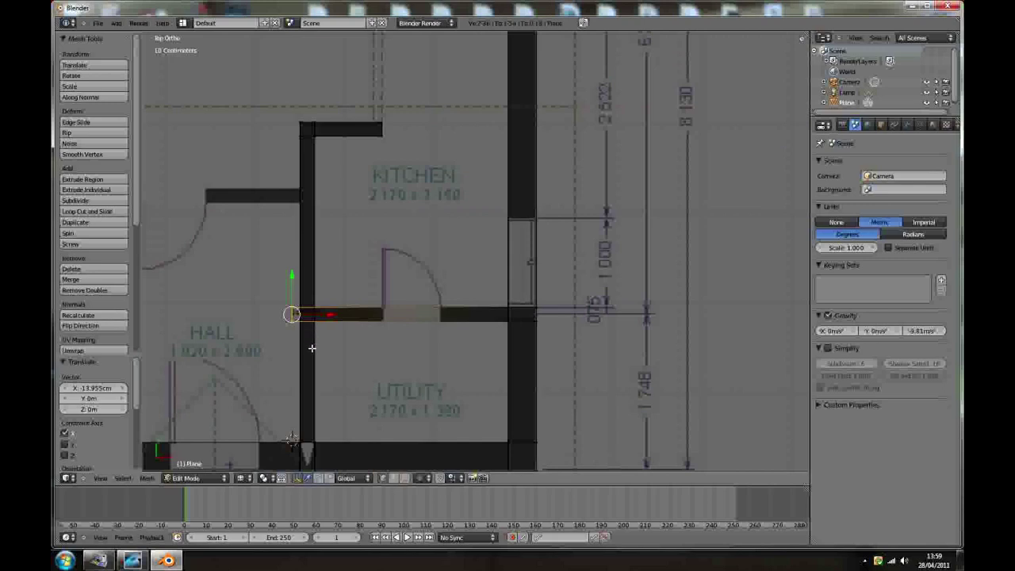
pyautogui.press('a')
pyautogui.hotkey('ctrl', 'r')
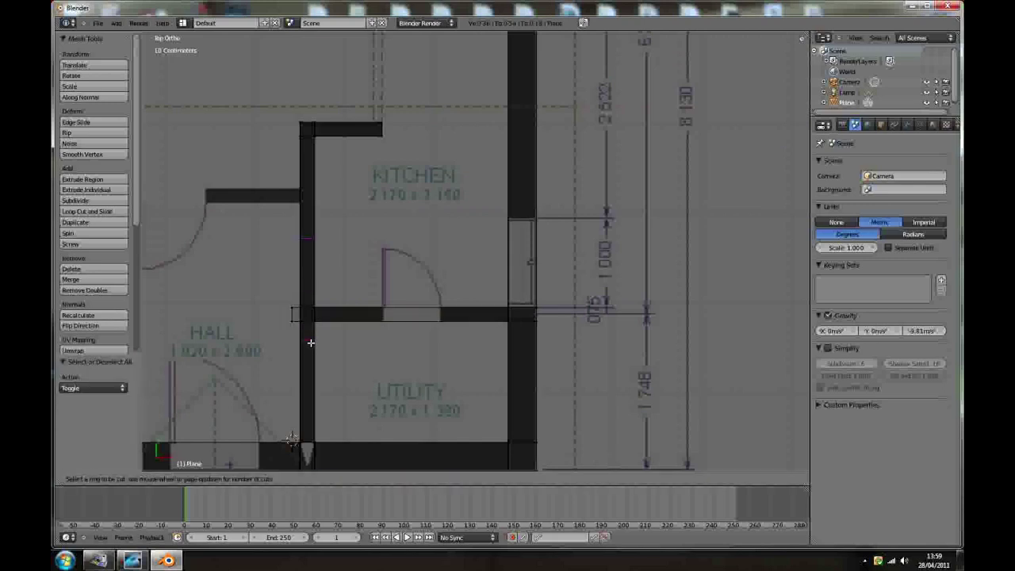
pyautogui.click(310, 342)
pyautogui.rightClick(310, 341)
pyautogui.scroll(4, 293, 355)
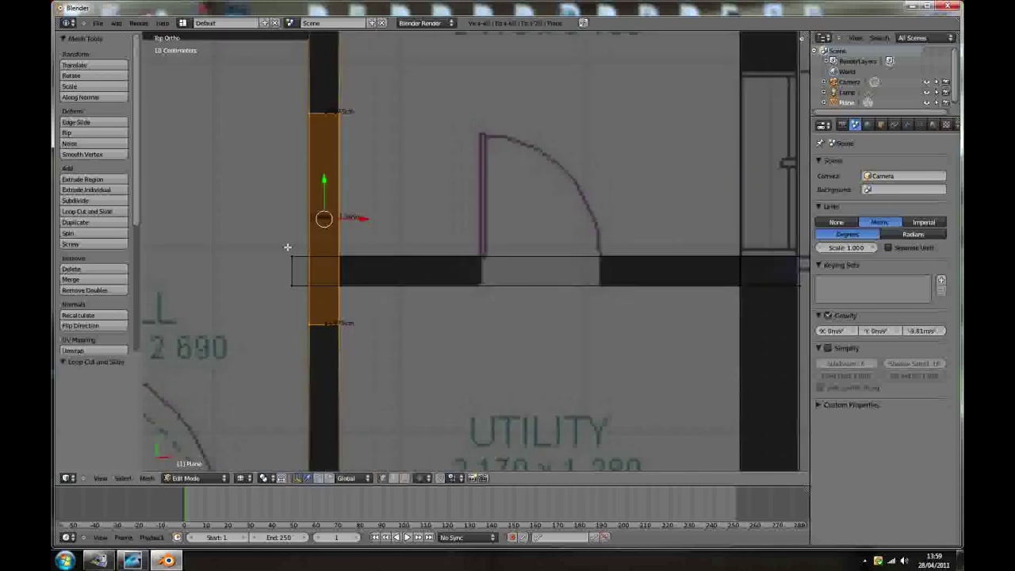
pyautogui.scroll(2, 284, 236)
pyautogui.press('s')
pyautogui.press('y')
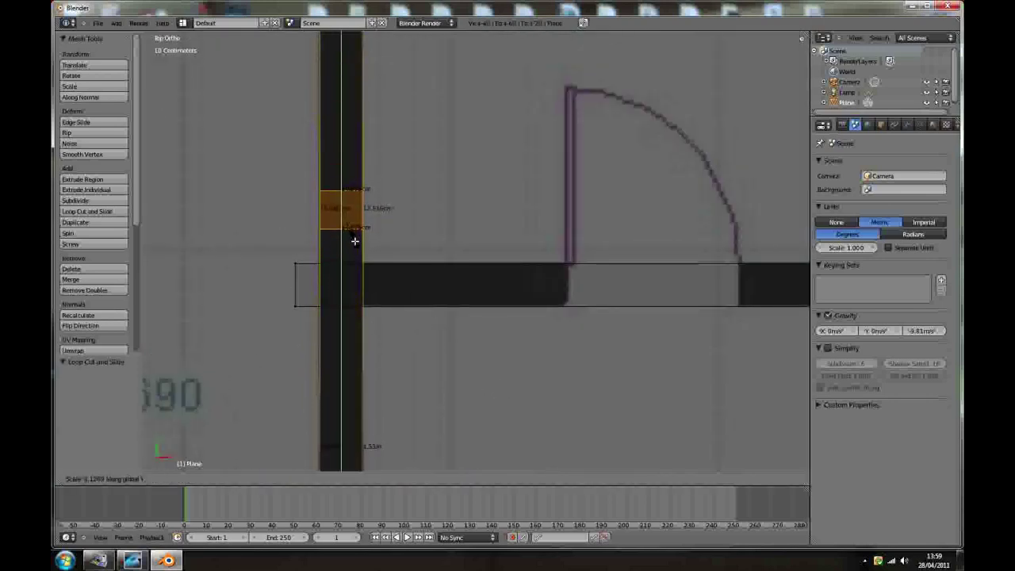
pyautogui.click(358, 244)
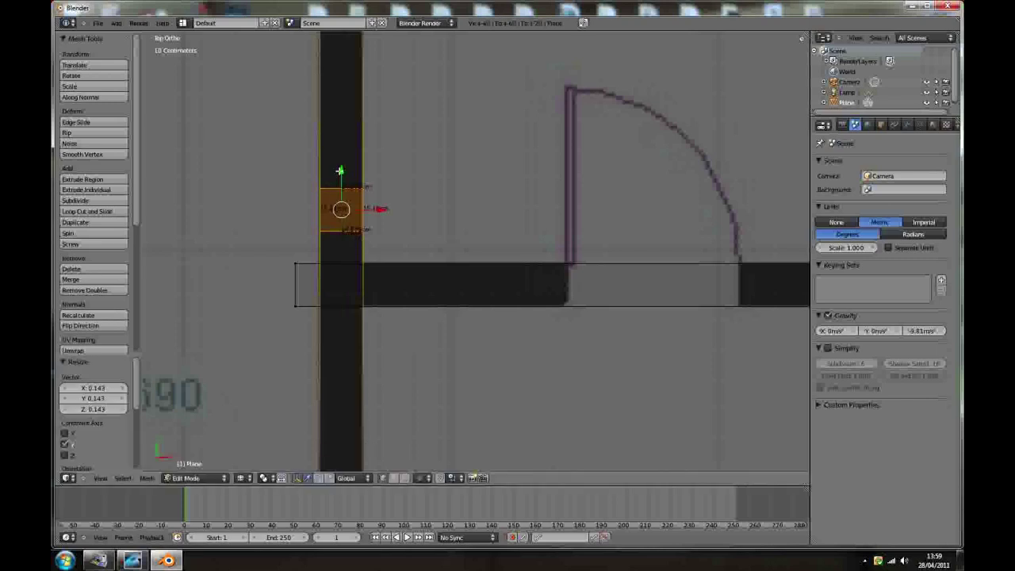
# Step: Move the partition's two cuts about -26 cm along Y and fine-tune them about -2.2 mm onto the kitchen and utility wall
pyautogui.press('g')
pyautogui.press('y')
pyautogui.click(344, 245)
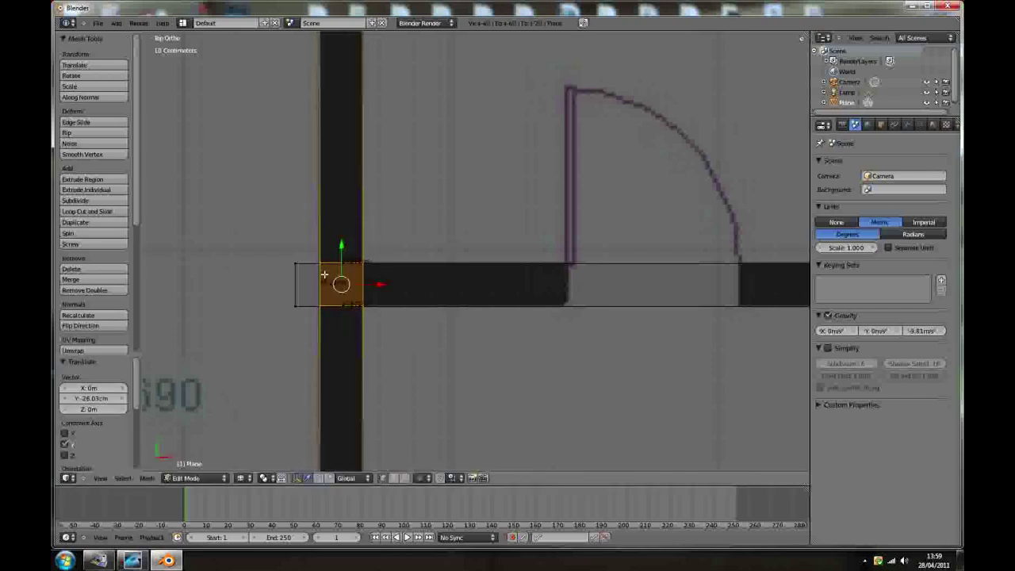
pyautogui.scroll(2, 343, 281)
pyautogui.scroll(4, 338, 287)
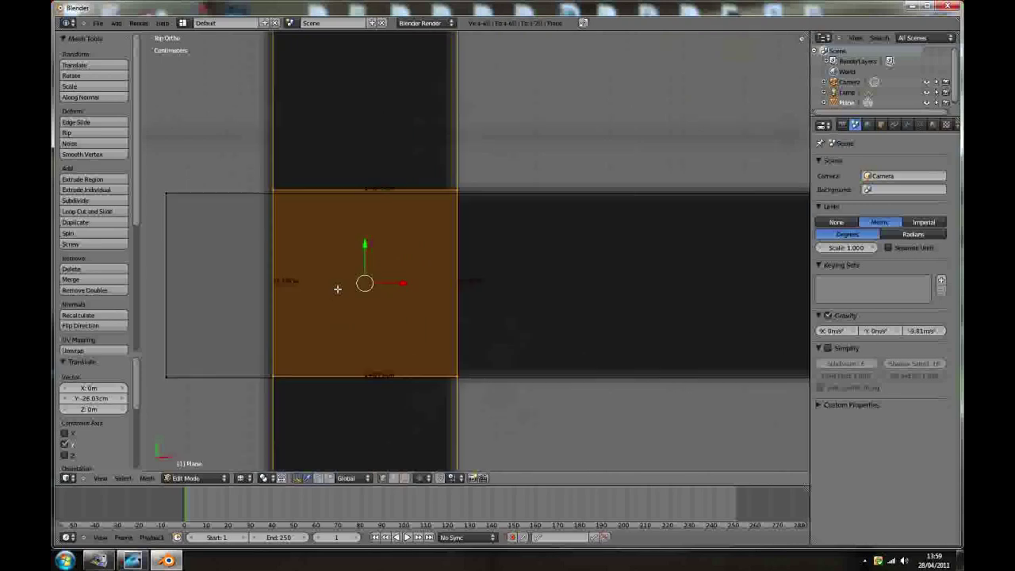
pyautogui.moveTo(364, 244); pyautogui.dragTo(364, 246)
# Step: Scale the partition's two cuts by about 0.987 along Y and nudge them to line up with the extruded wall's edges
pyautogui.scroll(2, 367, 390)
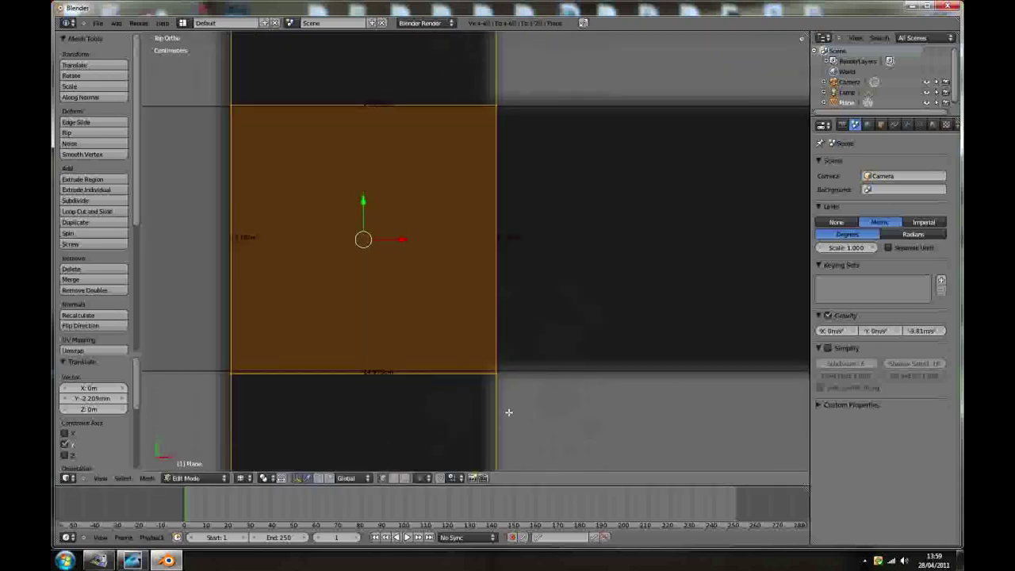
pyautogui.press('s')
pyautogui.press('y')
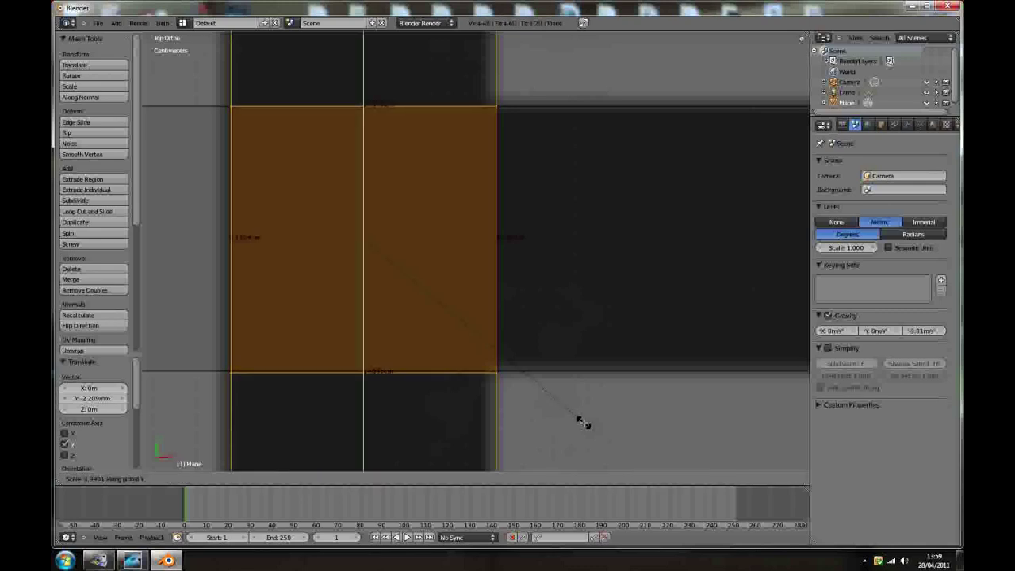
pyautogui.click(566, 399)
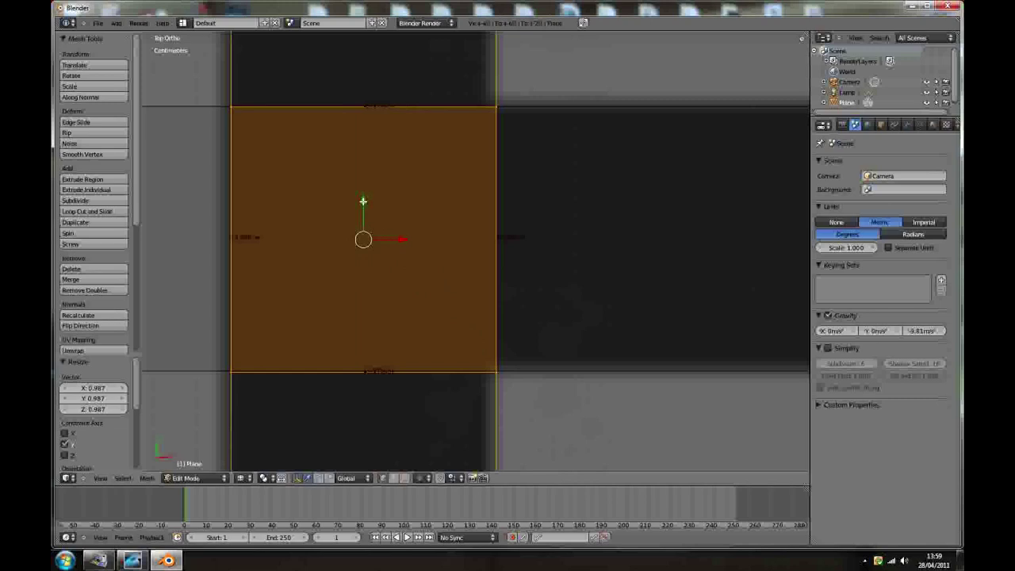
pyautogui.moveTo(363, 200); pyautogui.dragTo(363, 200)
# Step: Select the overshooting end edge of the kitchen and utility wall and move it about 27.5 cm along X to the partition's kitchen side
pyautogui.scroll(-3, 534, 412)
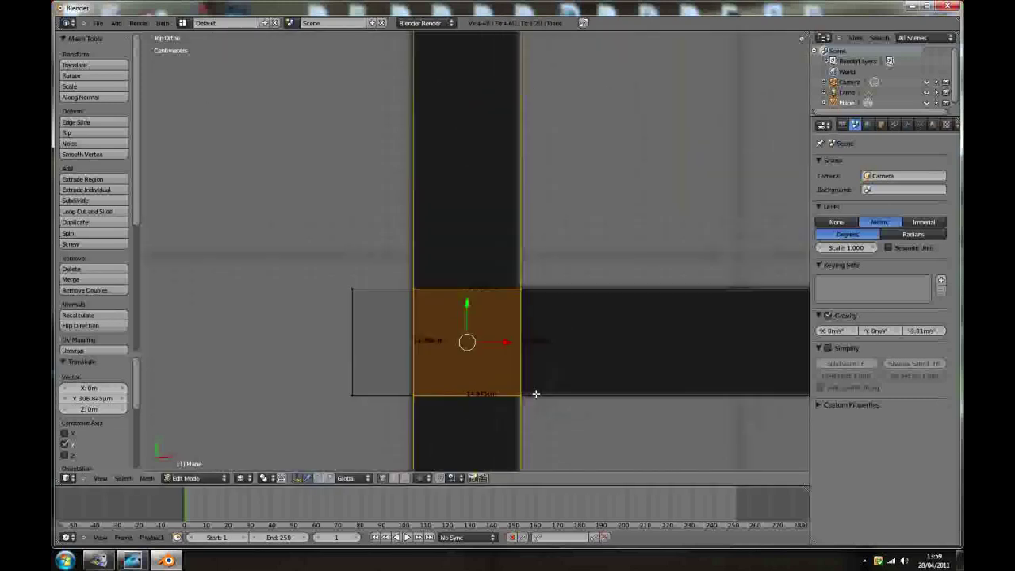
pyautogui.press('a')
pyautogui.press('b')
pyautogui.moveTo(298, 252); pyautogui.dragTo(382, 439)
pyautogui.moveTo(390, 342); pyautogui.dragTo(587, 344)
# Step: Merge both end vertices of the kitchen and utility wall onto the partition's matching corner vertices using At Last
pyautogui.scroll(2, 619, 409)
pyautogui.scroll(2, 559, 386)
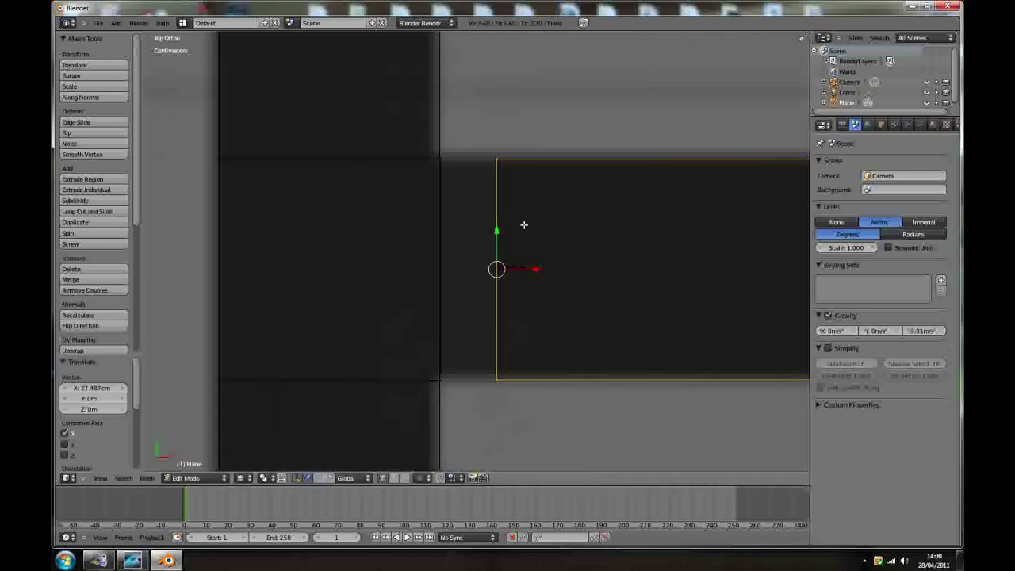
pyautogui.rightClick(498, 161)
pyautogui.keyDown('shift'); pyautogui.rightClick(434, 159); pyautogui.keyUp('shift')
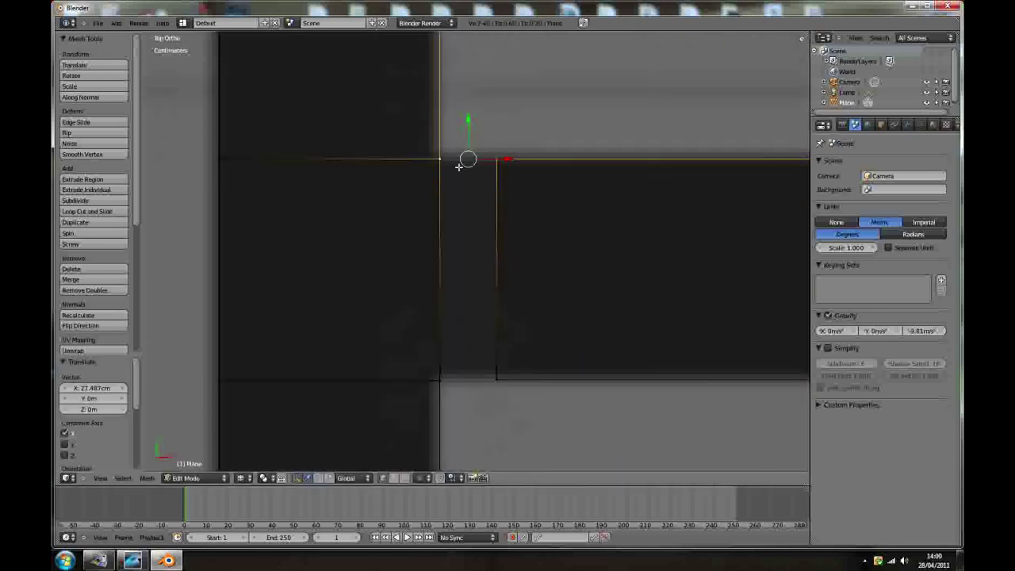
pyautogui.press('w')
pyautogui.click(442, 190)
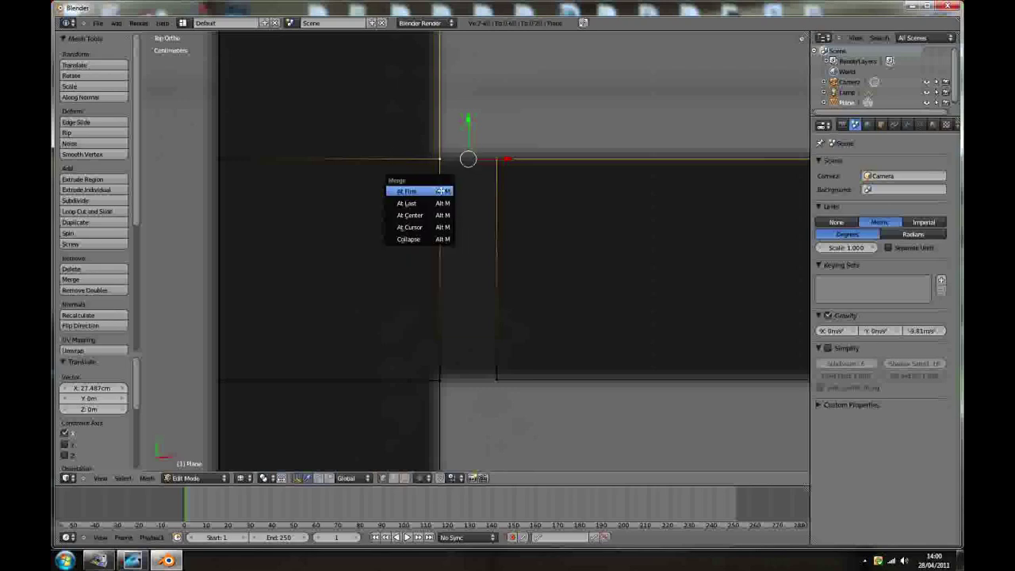
pyautogui.click(422, 202)
pyautogui.rightClick(497, 380)
pyautogui.keyDown('shift'); pyautogui.rightClick(435, 383); pyautogui.keyUp('shift')
pyautogui.press('w')
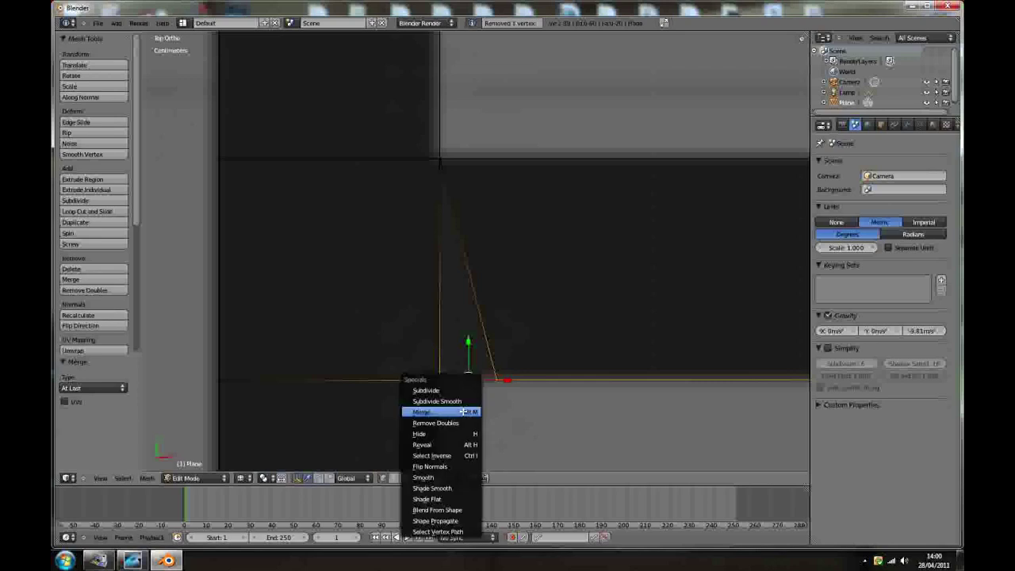
pyautogui.click(463, 411)
pyautogui.click(464, 411)
pyautogui.scroll(-3, 477, 385)
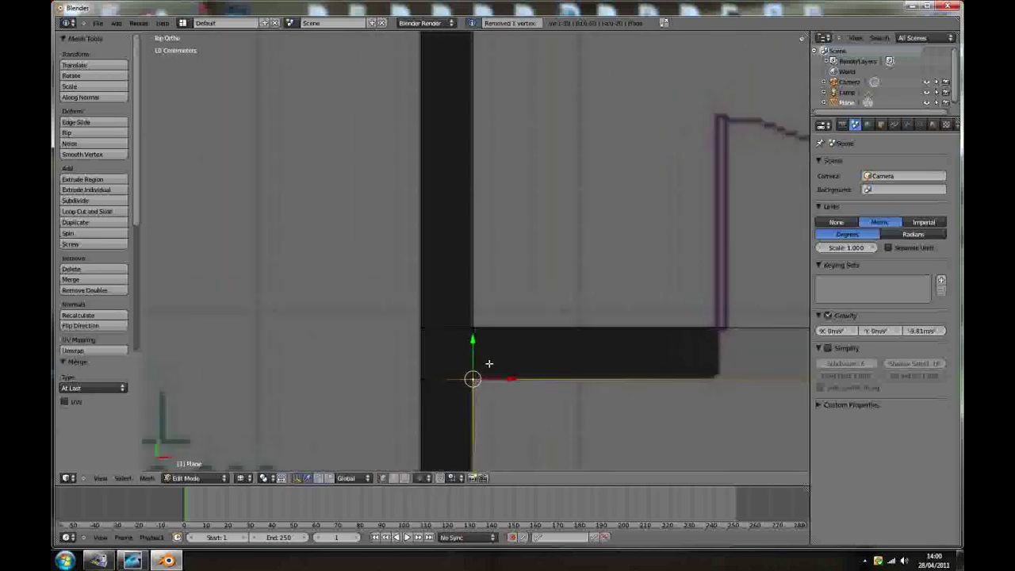
# Step: Add two loop cuts across the kitchen and utility wall, one on each side of its door opening
pyautogui.scroll(-5, 490, 363)
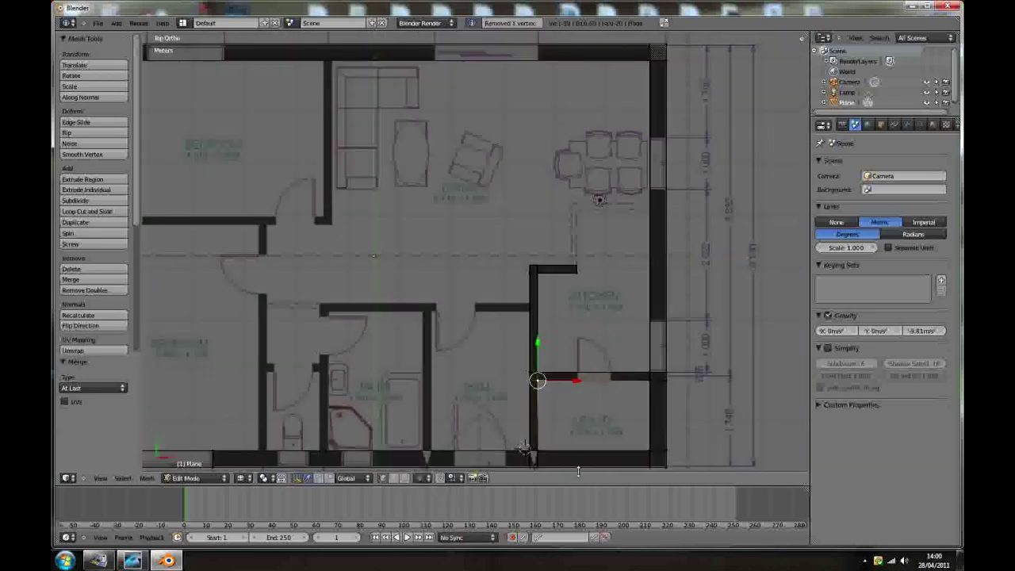
pyautogui.keyDown('shift'); pyautogui.moveTo(581, 422); pyautogui.dragTo(546, 343, button='middle'); pyautogui.keyUp('shift')
pyautogui.scroll(5, 570, 328)
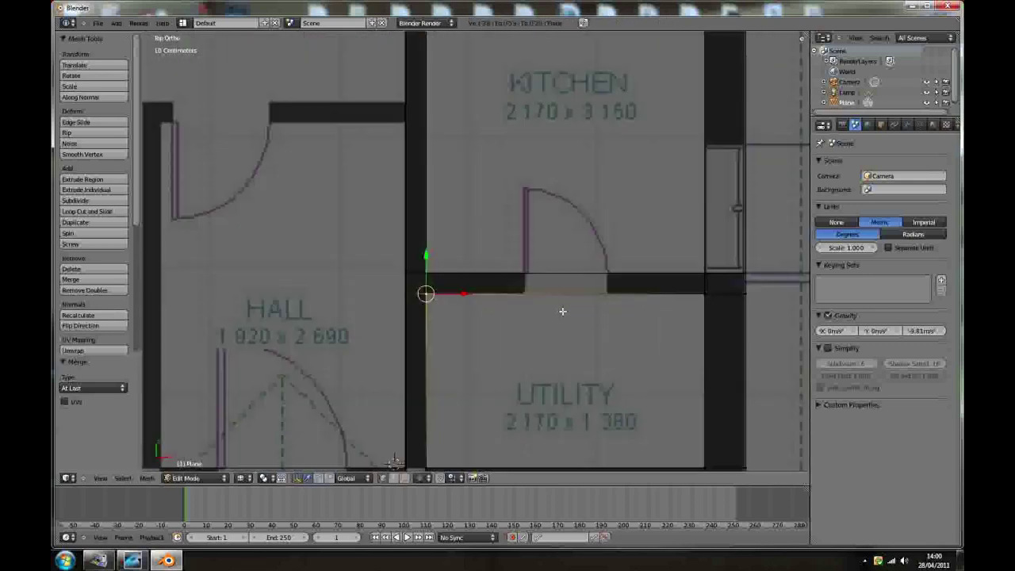
pyautogui.hotkey('ctrl', 'r')
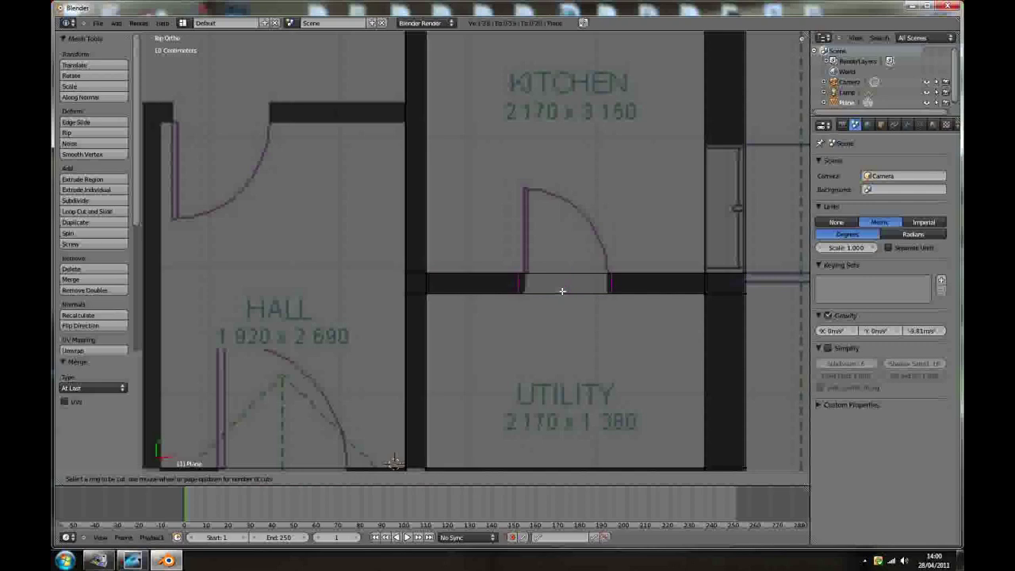
pyautogui.click(562, 290)
# Step: Scale the two door cuts by about 0.892 along X to match the opening's width on the floor plan
pyautogui.scroll(6, 562, 291)
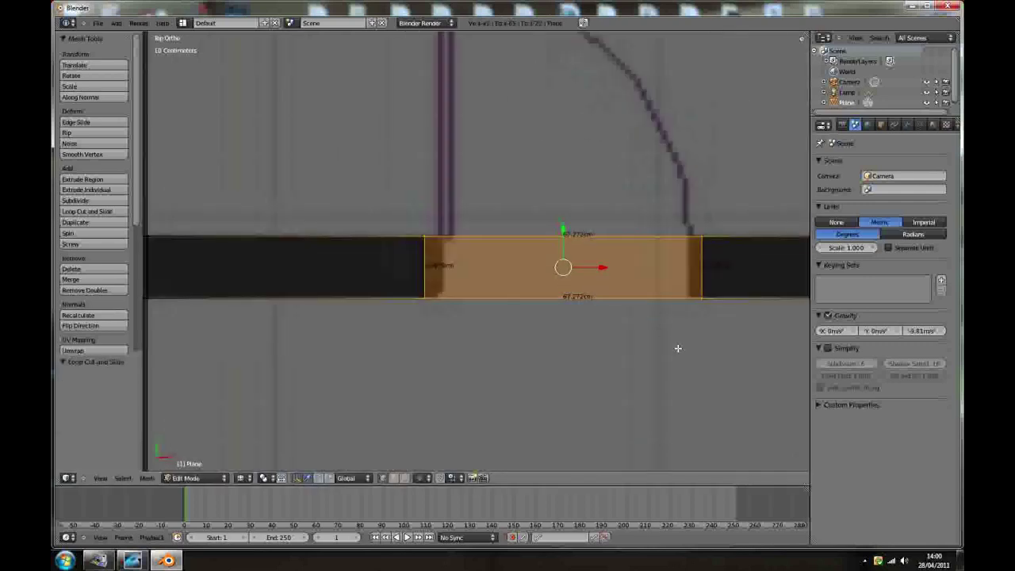
pyautogui.press('s')
pyautogui.press('x')
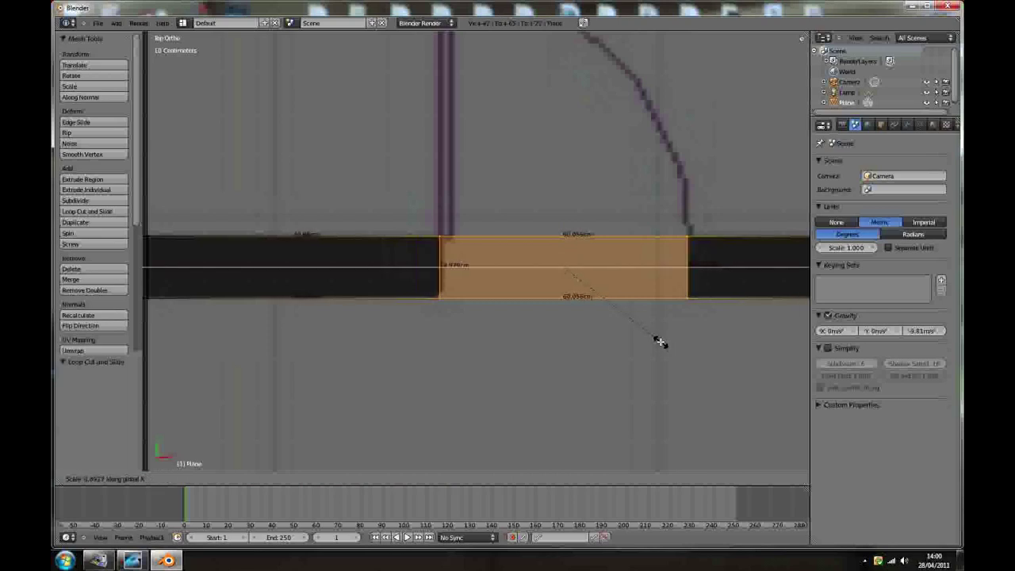
pyautogui.click(660, 341)
pyautogui.scroll(-8, 505, 352)
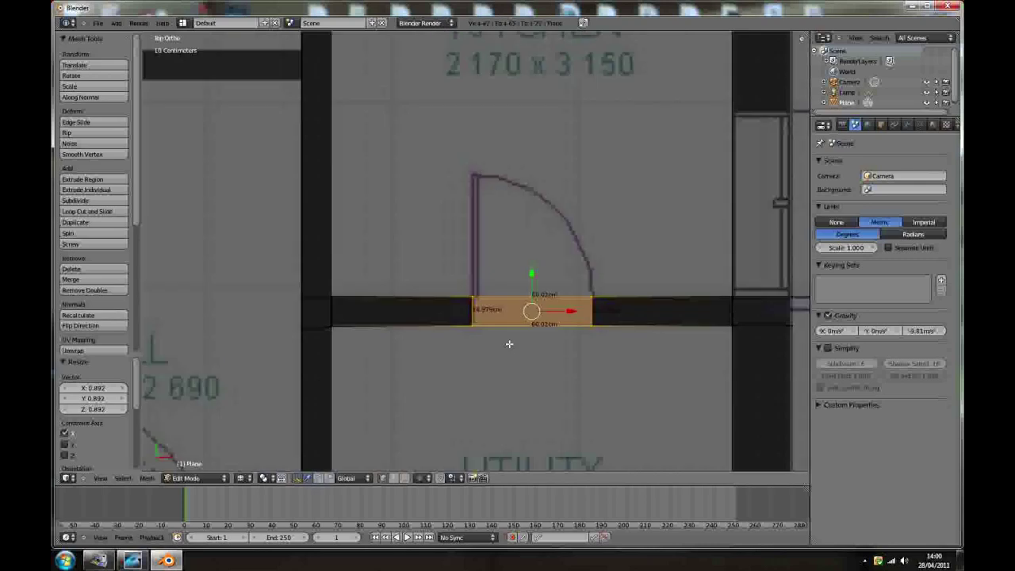
pyautogui.scroll(-5, 400, 448)
pyautogui.scroll(3, 323, 388)
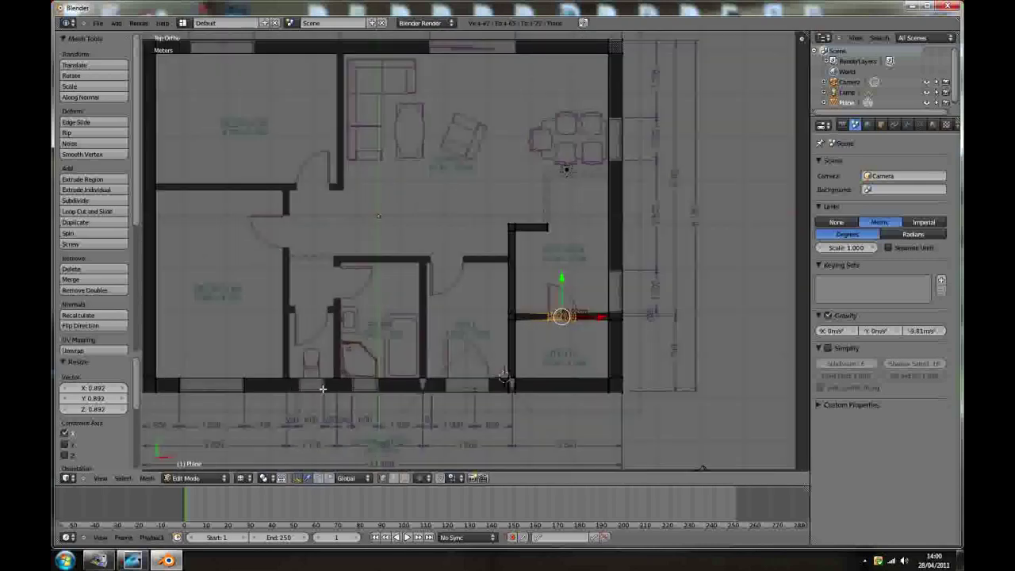
pyautogui.scroll(-2, 339, 157)
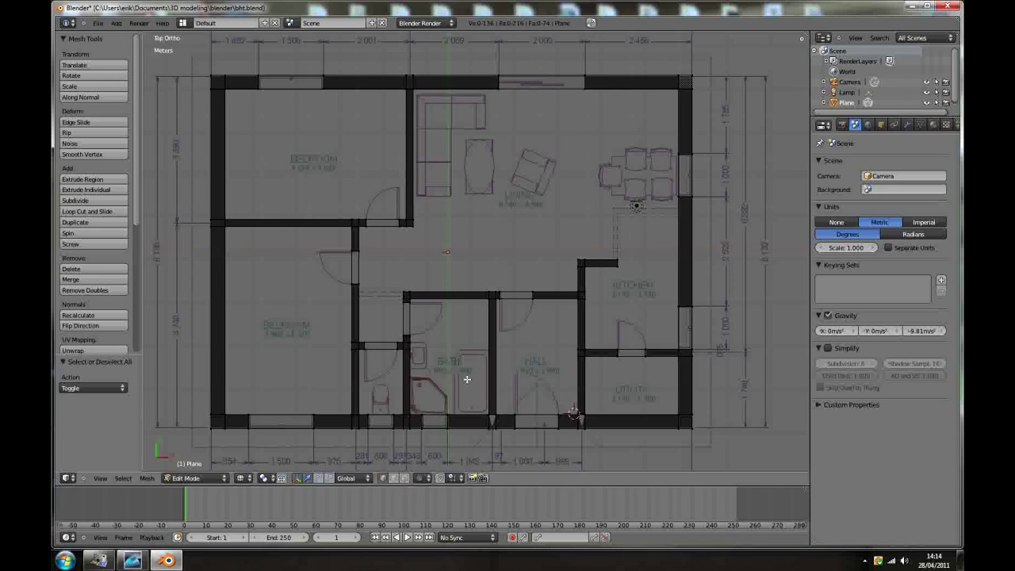
# Step: Select the whole wall mesh and turn off the Edge Length display
pyautogui.scroll(3, 413, 428)
pyautogui.scroll(-2, 379, 418)
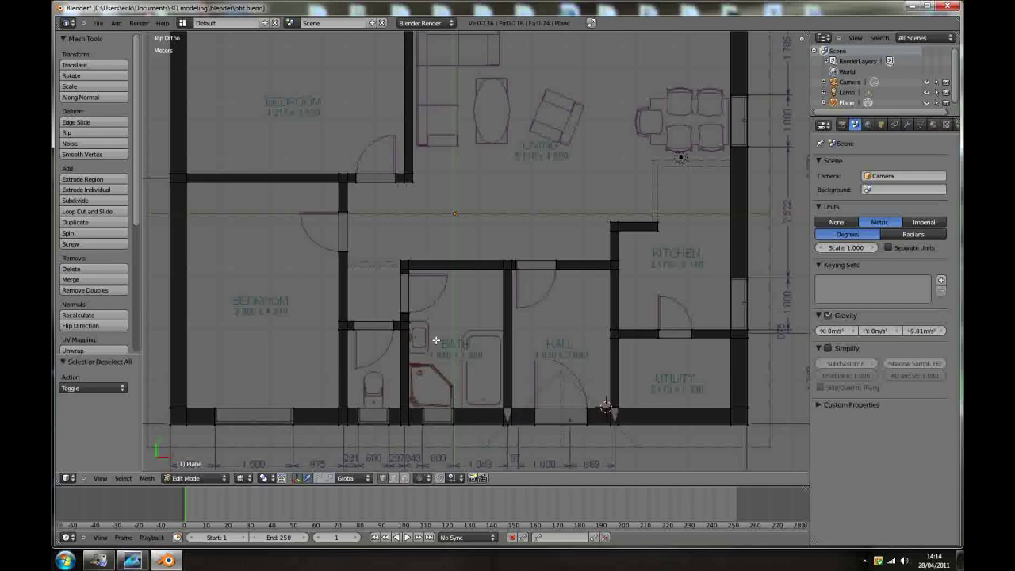
pyautogui.scroll(-2, 437, 341)
pyautogui.scroll(-1, 440, 323)
pyautogui.press('a')
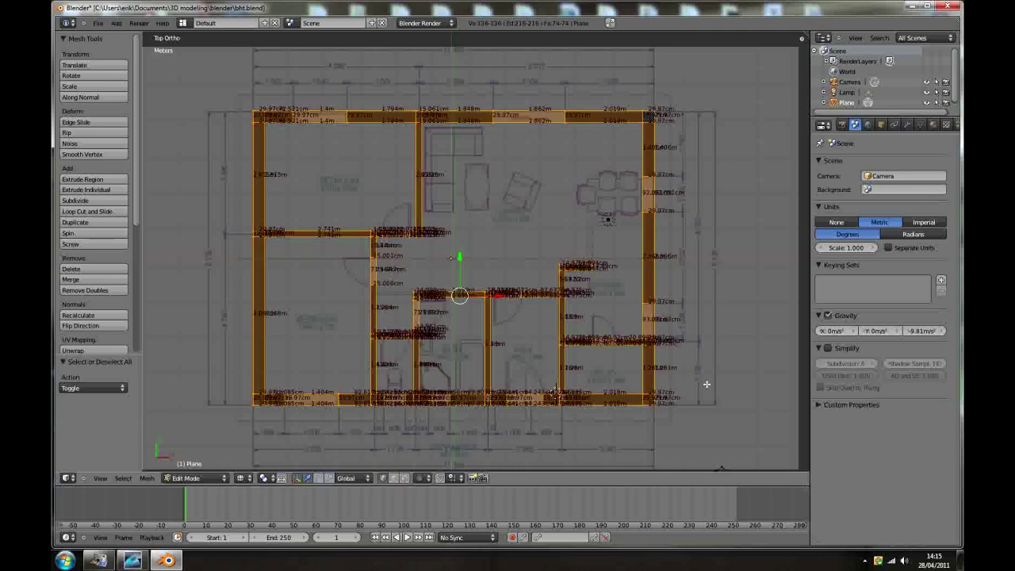
pyautogui.press('n')
pyautogui.scroll(-1, 801, 354)
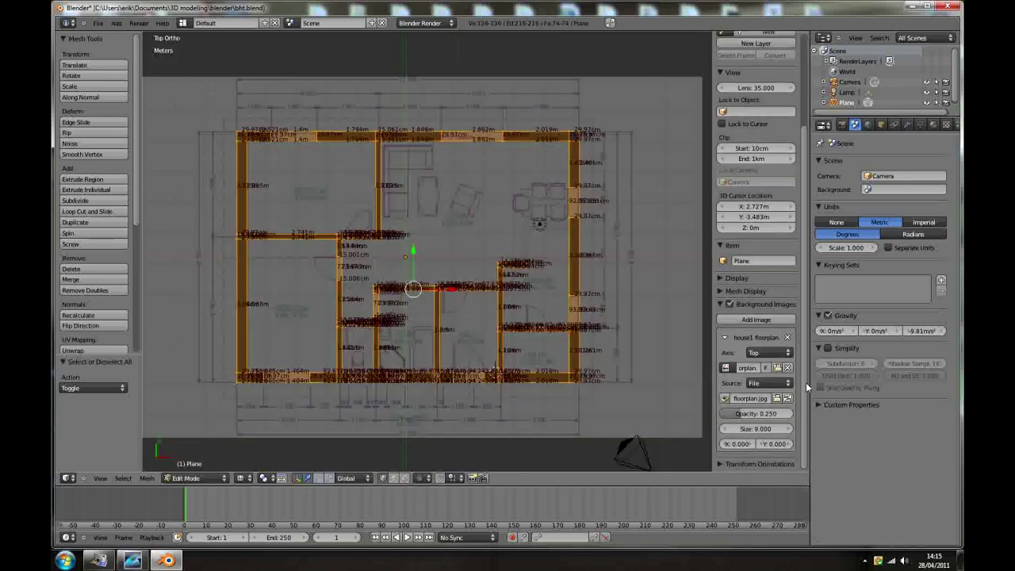
pyautogui.click(724, 280)
pyautogui.moveTo(803, 300); pyautogui.dragTo(814, 423)
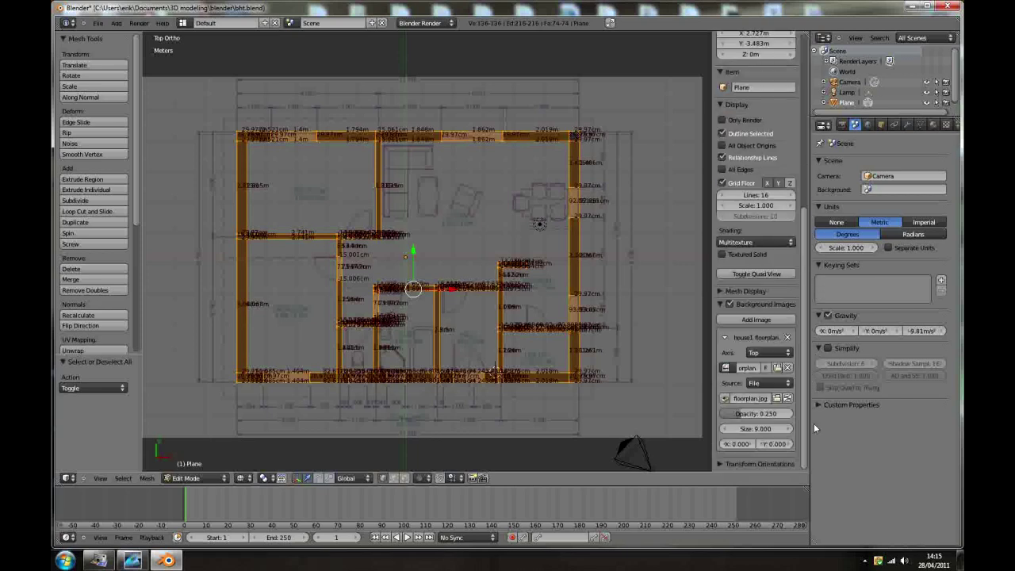
pyautogui.click(722, 291)
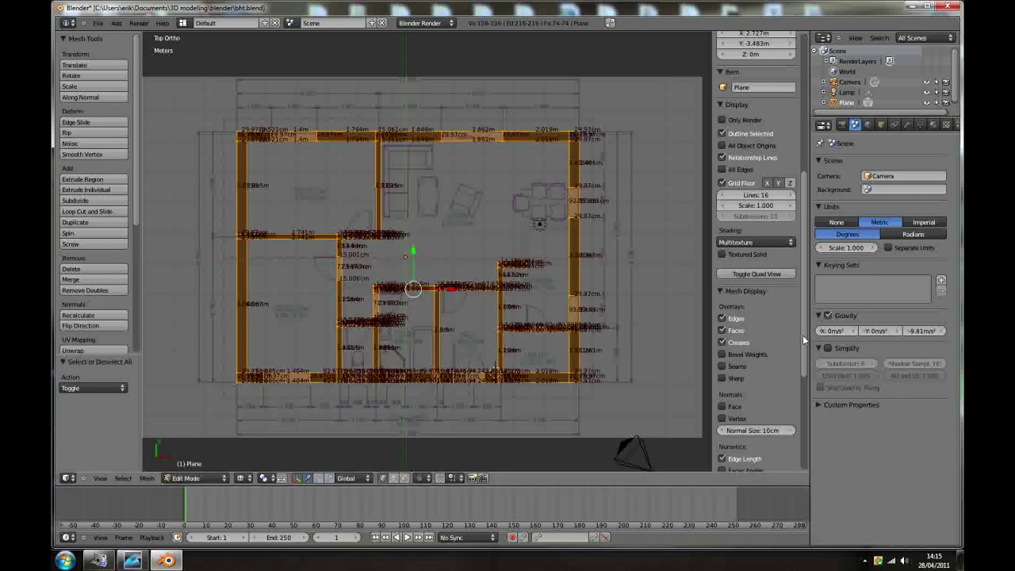
pyautogui.moveTo(804, 357); pyautogui.dragTo(804, 402)
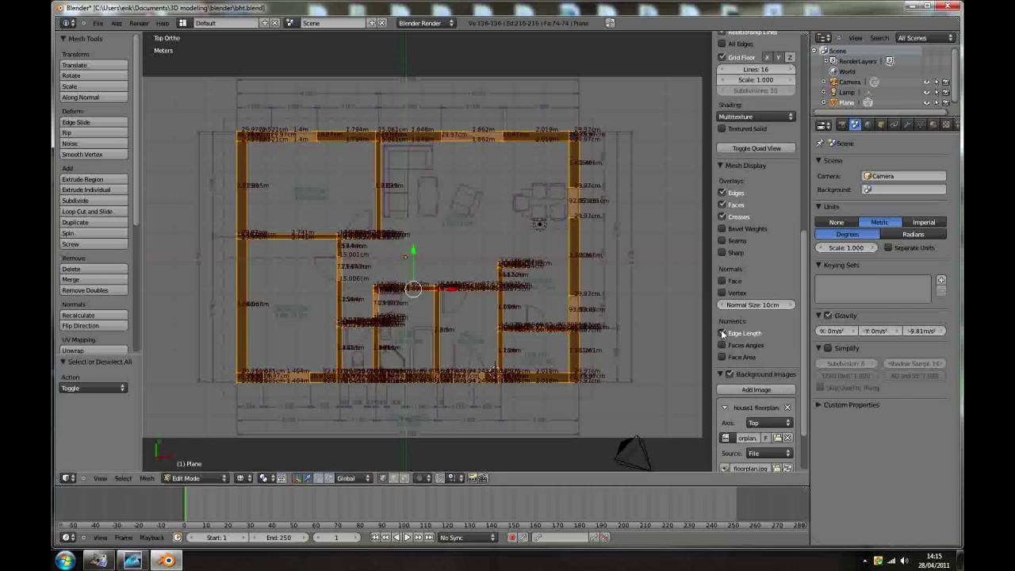
pyautogui.click(721, 333)
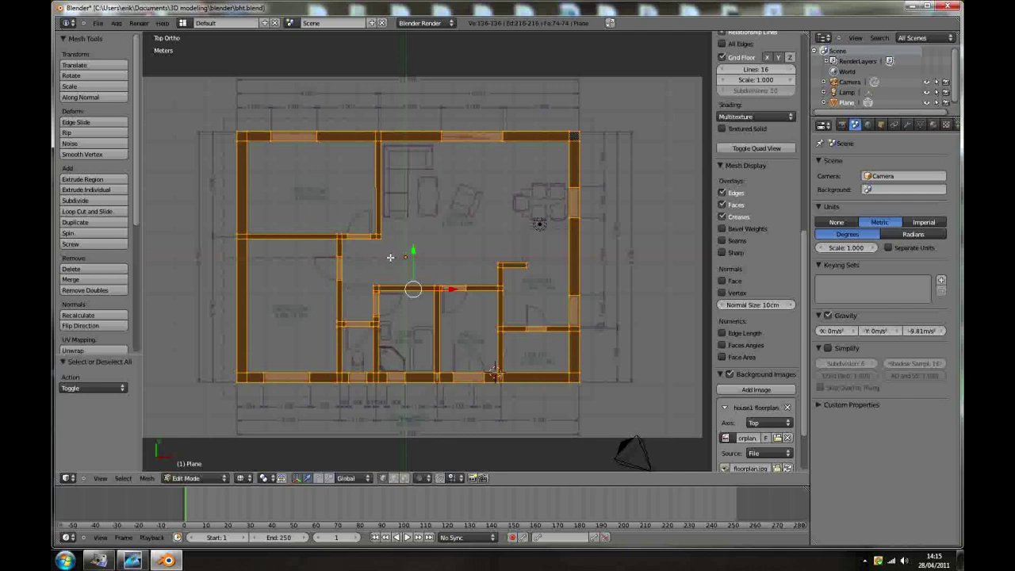
# Step: In front view and Object Mode, add a second background image slot assigned to the Front axis
pyautogui.scroll(1, 390, 257)
pyautogui.press('KP_1')
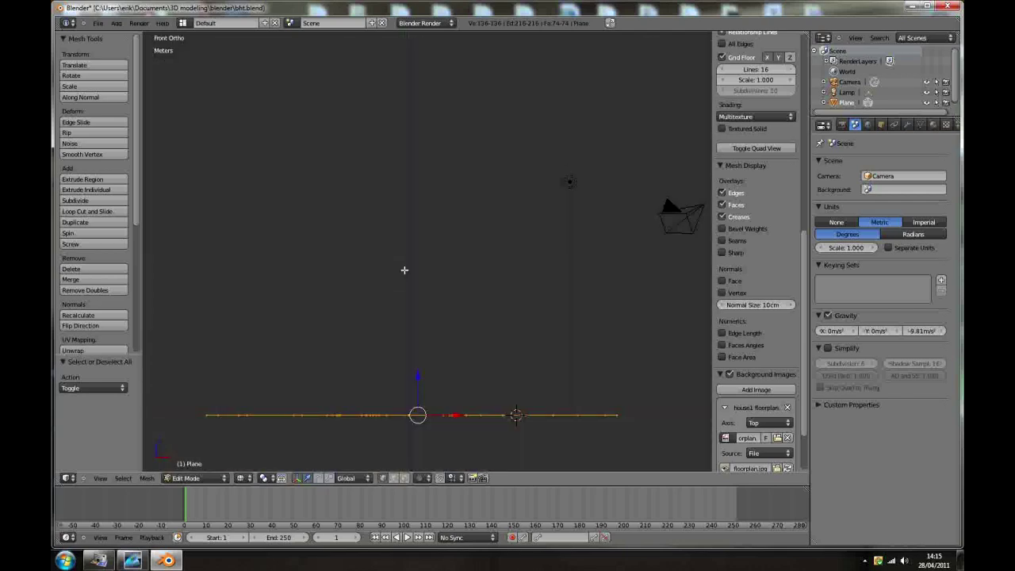
pyautogui.scroll(-3, 405, 272)
pyautogui.press('Tab')
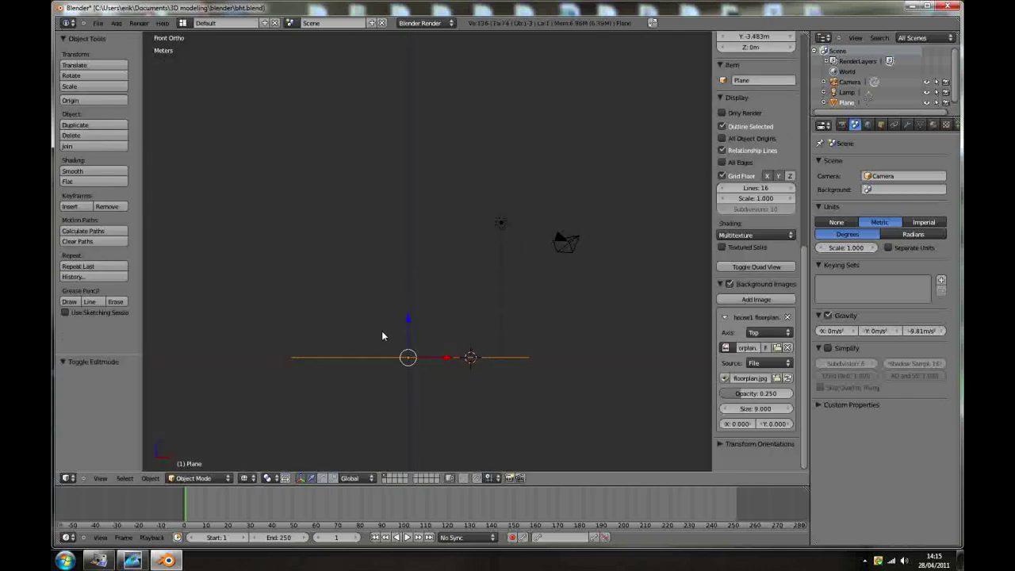
pyautogui.click(724, 316)
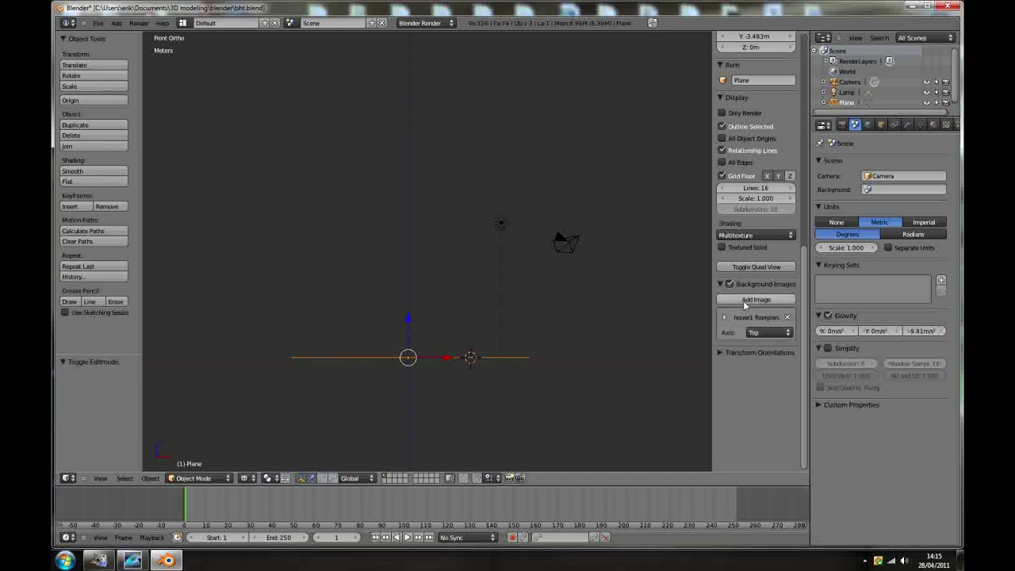
pyautogui.click(745, 301)
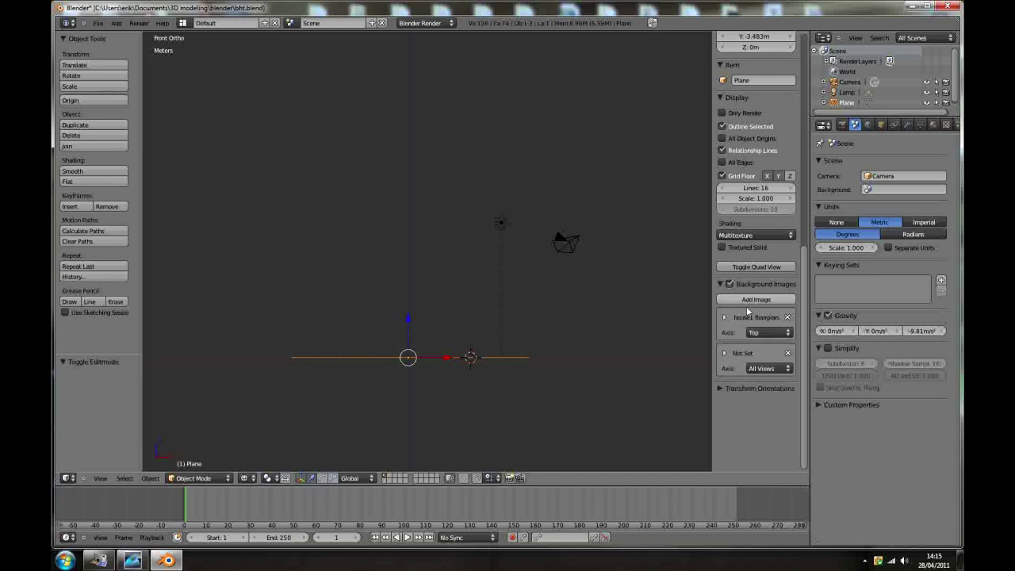
pyautogui.click(790, 369)
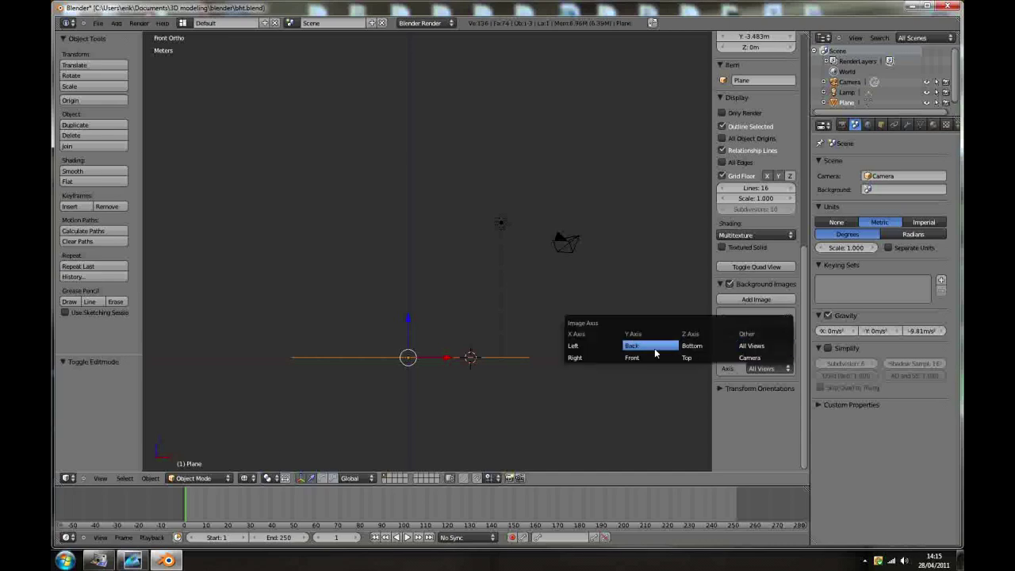
pyautogui.click(631, 358)
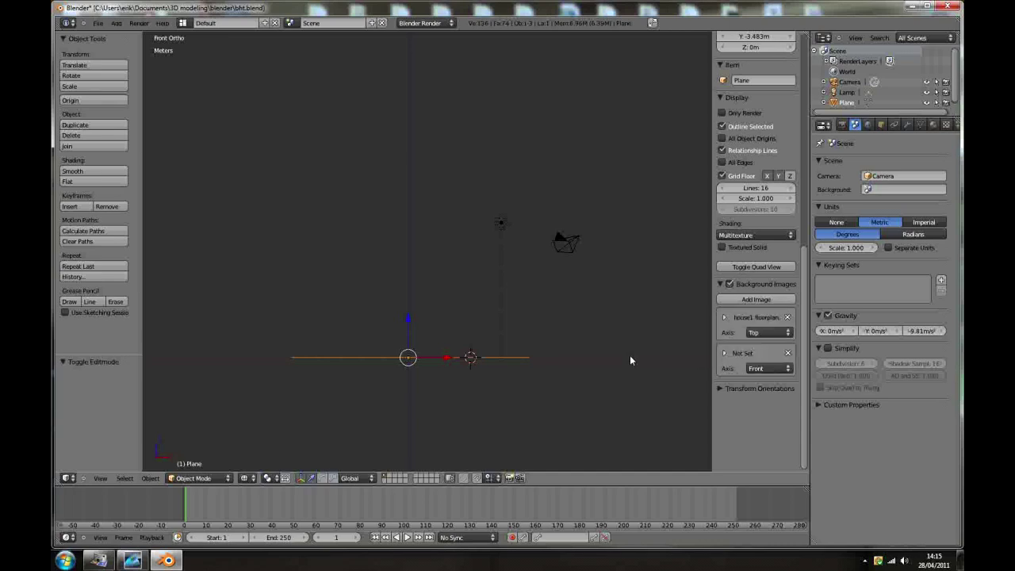
# Step: Load "reference 1.jpeg" from the "house tut.ref" folder into the front background image slot
pyautogui.click(724, 354)
pyautogui.click(760, 387)
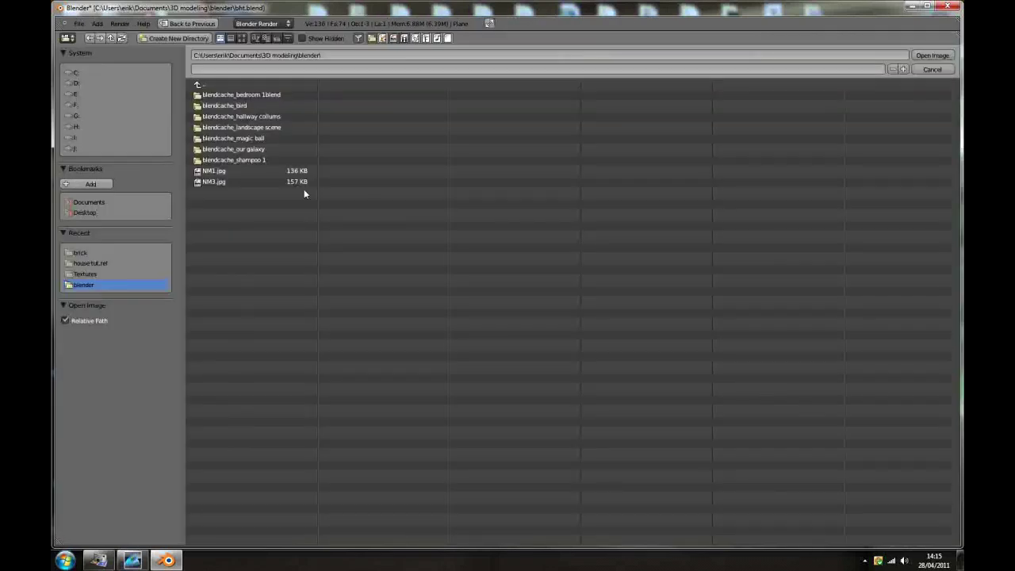
pyautogui.click(89, 263)
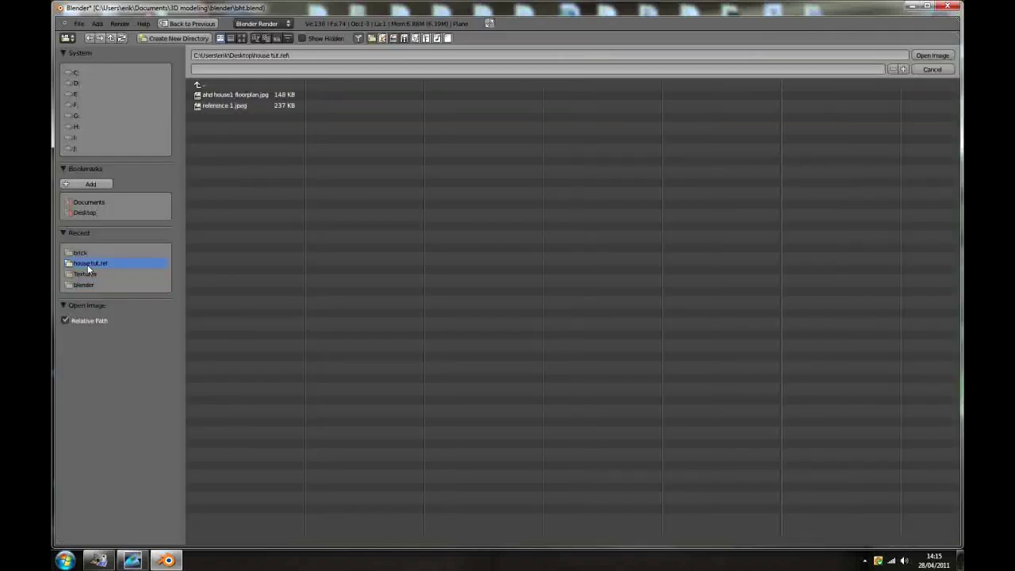
pyautogui.click(242, 38)
pyautogui.click(350, 111)
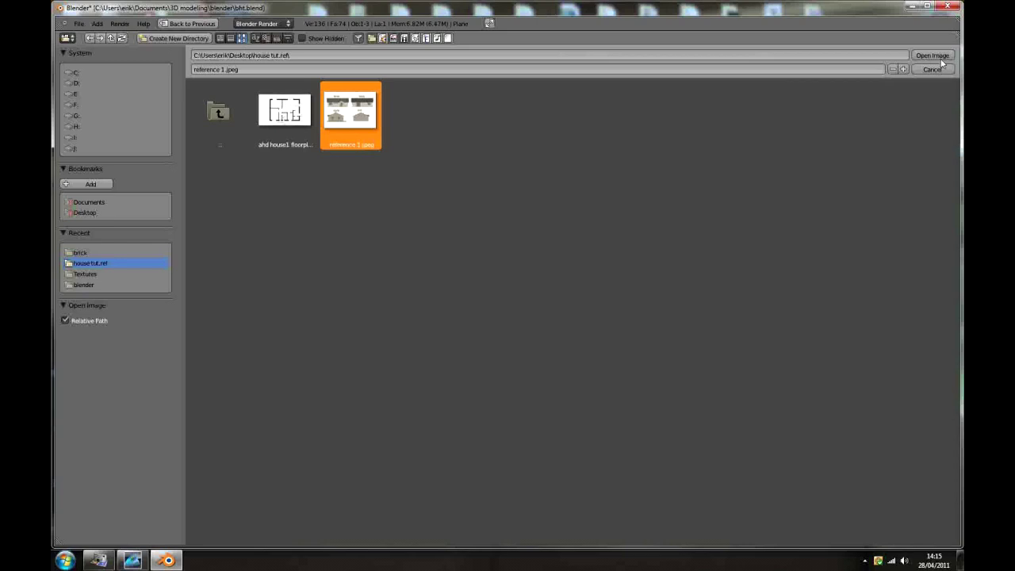
pyautogui.click(932, 55)
# Step: Fit the reference's front elevation to the wall mesh with size 13.292, X offset 6.174 and Y offset -2.217
pyautogui.scroll(-1, 448, 367)
pyautogui.scroll(4, 409, 413)
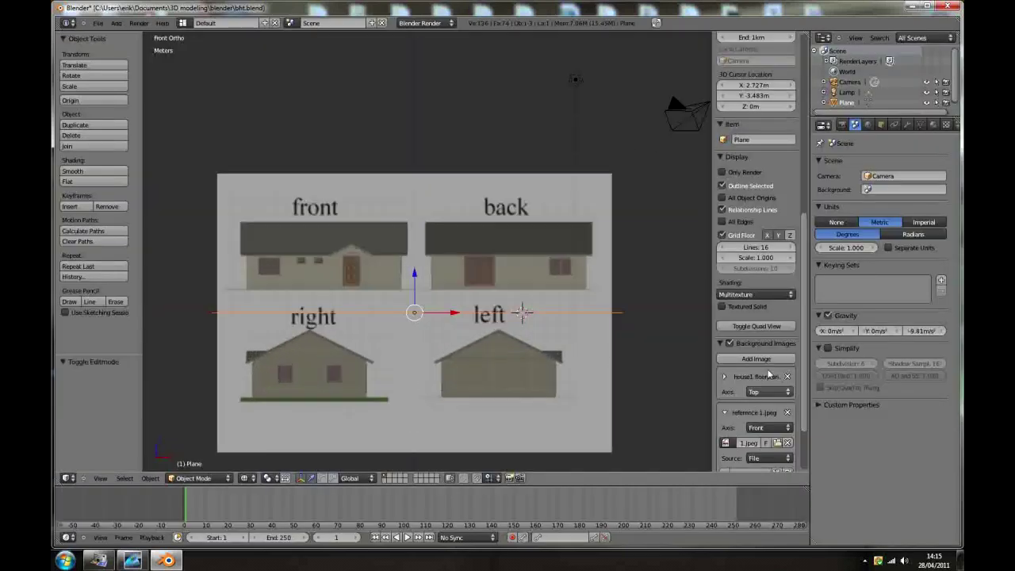
pyautogui.scroll(-2, 801, 396)
pyautogui.scroll(-2, 802, 397)
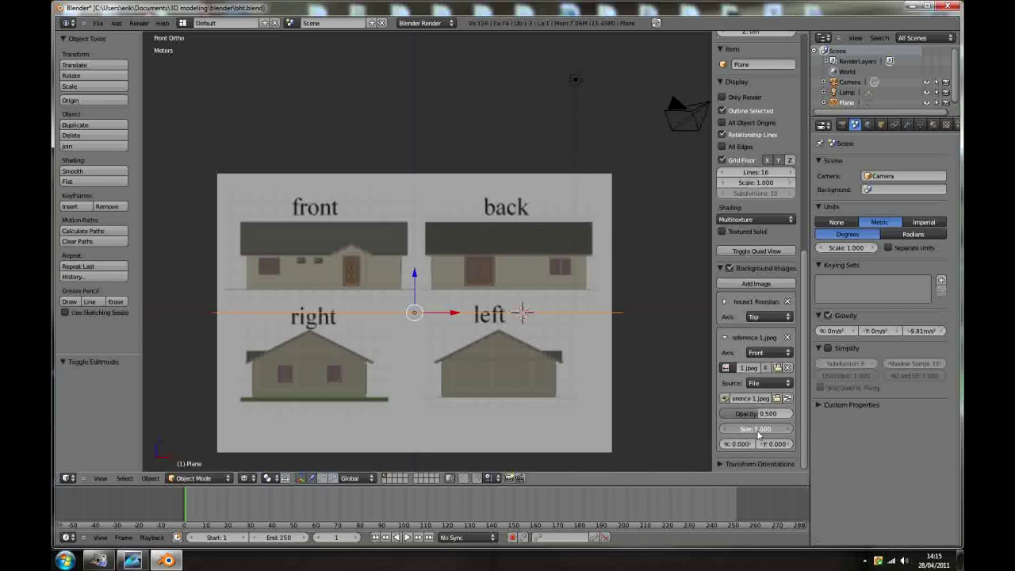
pyautogui.moveTo(759, 435)
pyautogui.mouseDown()
pyautogui.moveTo(794, 432)
pyautogui.moveTo(751, 450)
pyautogui.moveTo(773, 446)
pyautogui.moveTo(752, 430)
pyautogui.moveTo(738, 447)
pyautogui.moveTo(760, 432)
pyautogui.mouseUp()
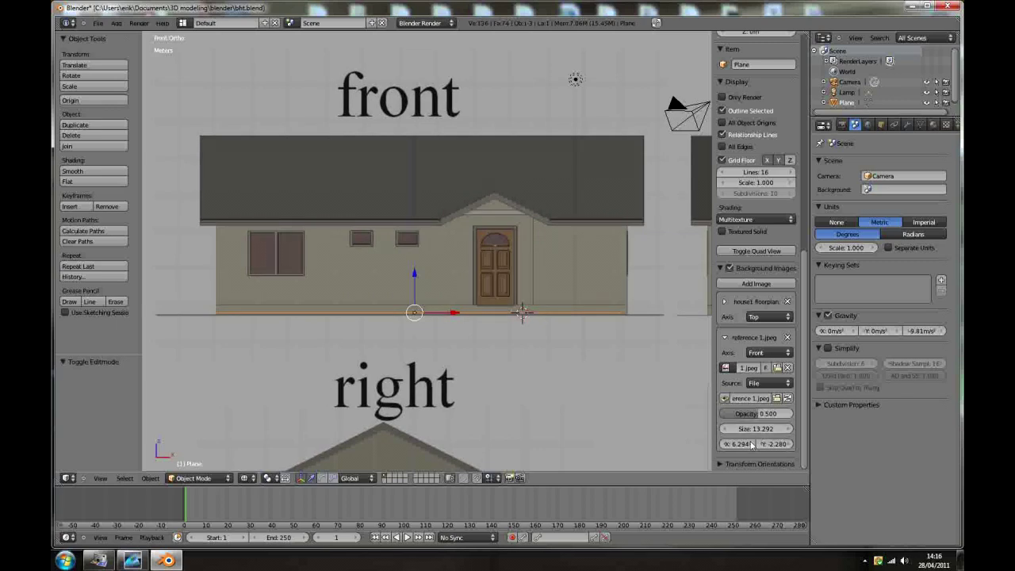
pyautogui.moveTo(743, 445); pyautogui.dragTo(773, 447)
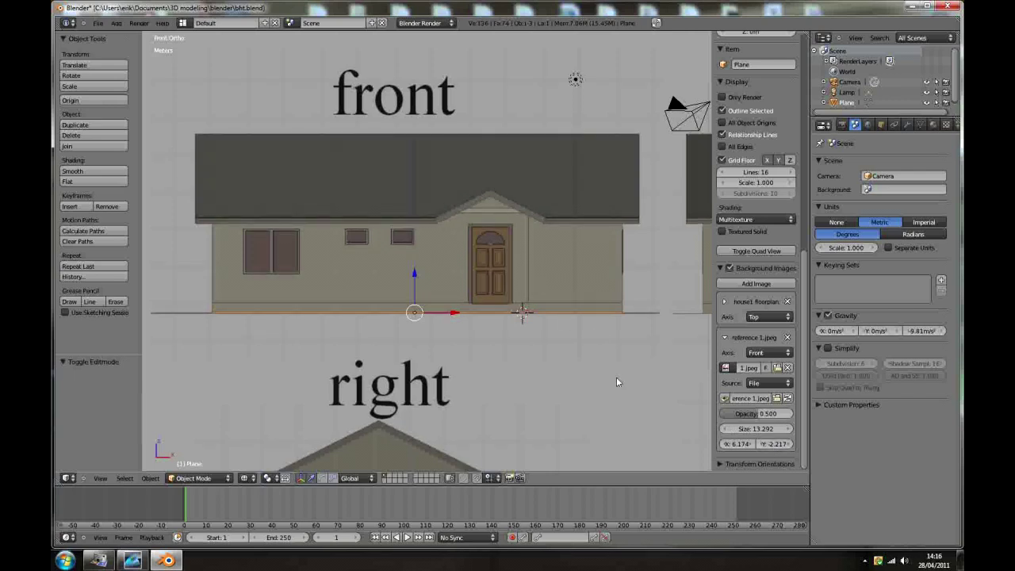
# Step: Lower the opacity of the front reference image
pyautogui.press('n')
pyautogui.scroll(1, 579, 157)
pyautogui.scroll(-1, 578, 160)
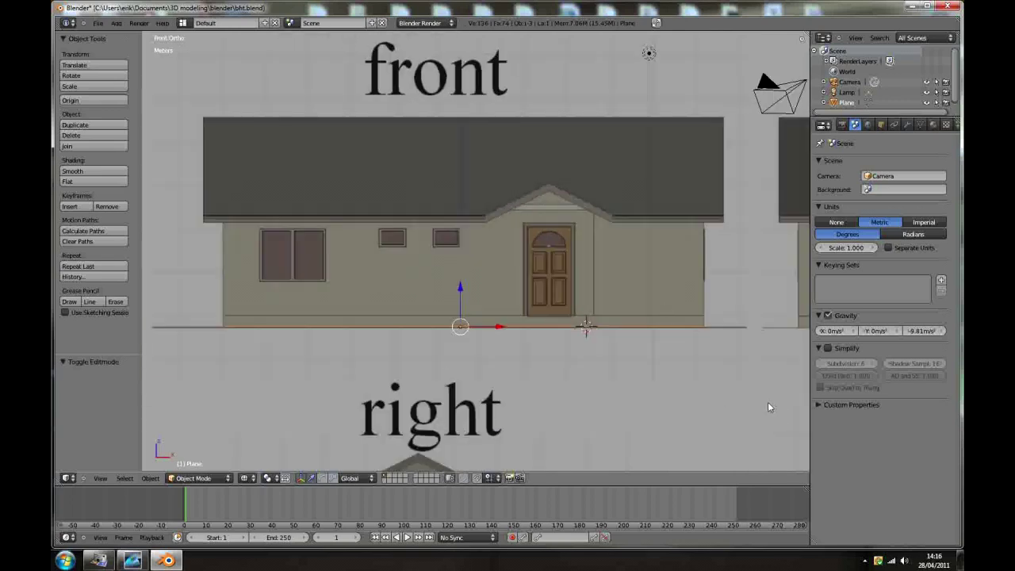
pyautogui.press('n')
pyautogui.moveTo(752, 415); pyautogui.dragTo(746, 420)
# Step: Enter Edit Mode on the wall mesh, return to front view and switch to face selection
pyautogui.moveTo(425, 272); pyautogui.dragTo(413, 334, button='middle')
pyautogui.press('Tab')
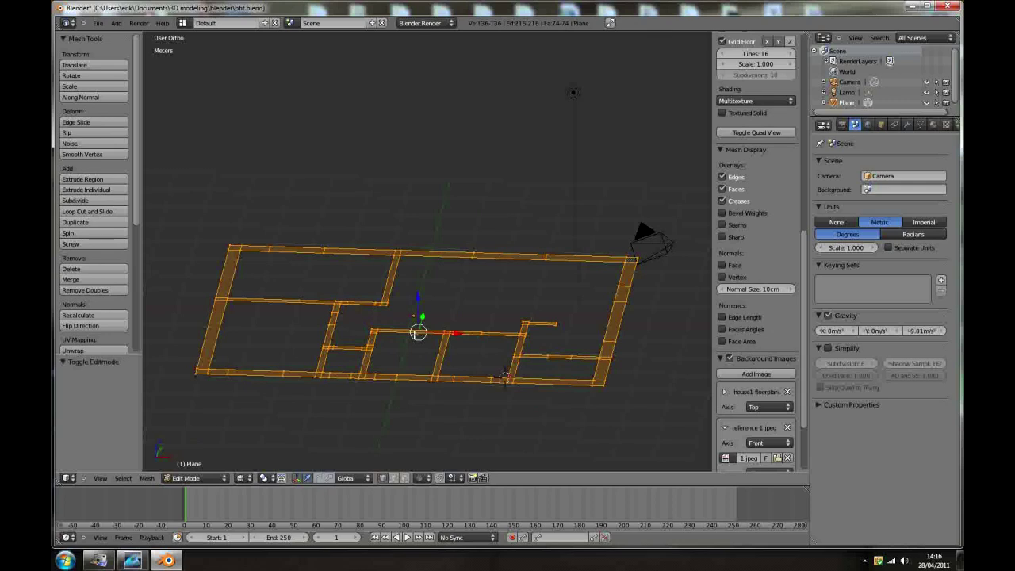
pyautogui.press('KP_1')
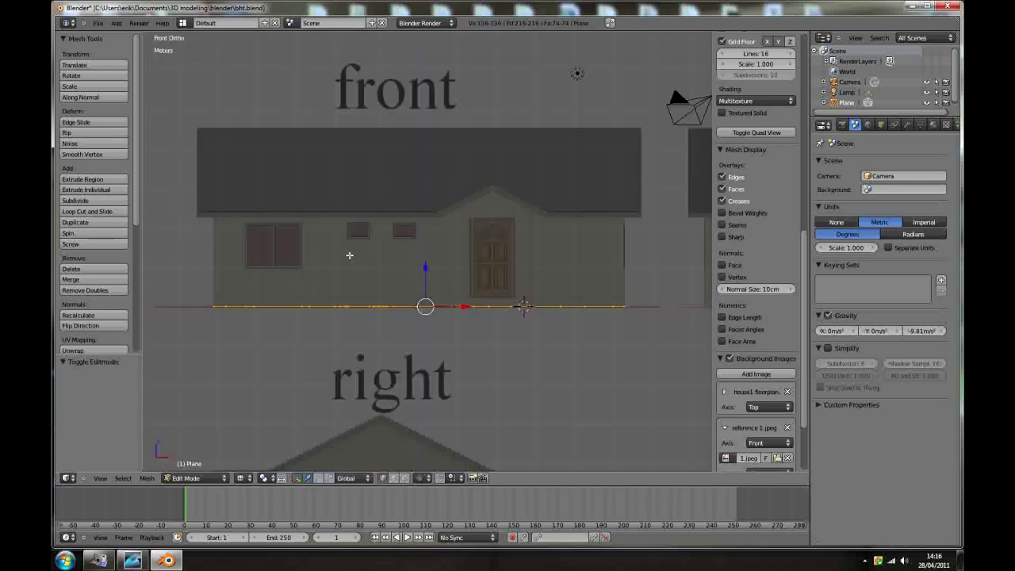
pyautogui.scroll(2, 414, 171)
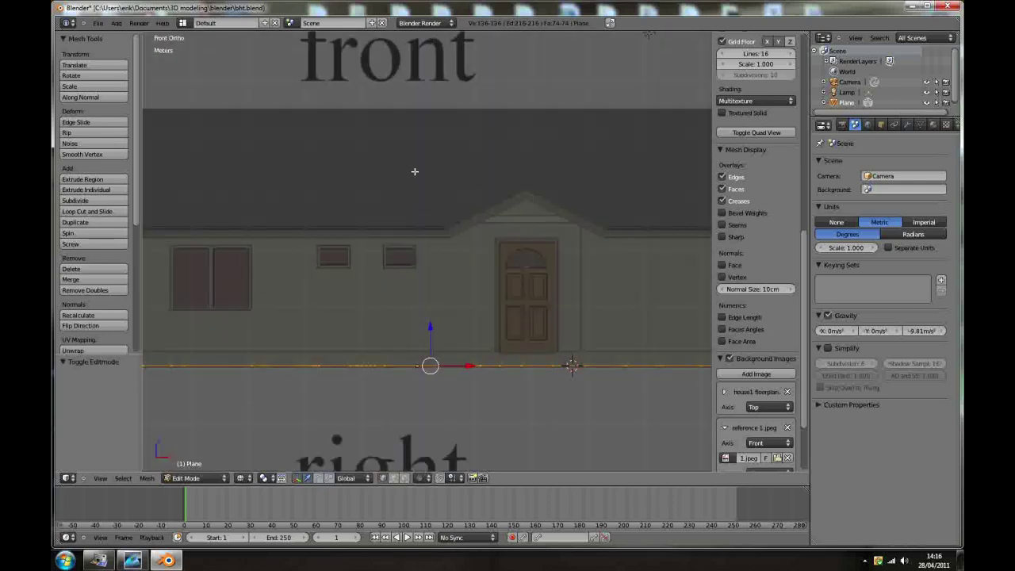
pyautogui.press('n')
pyautogui.scroll(-2, 474, 269)
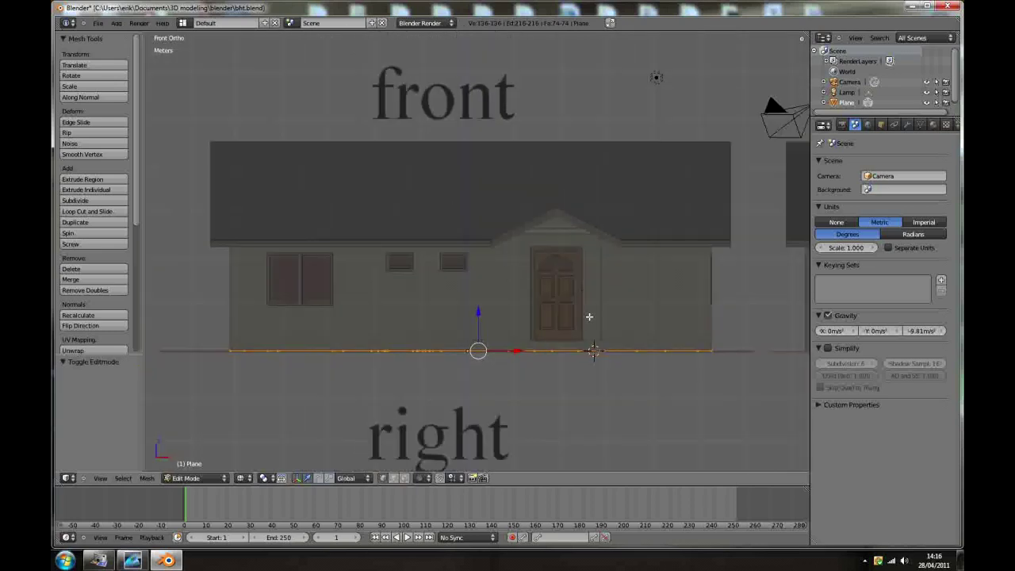
pyautogui.scroll(1, 482, 300)
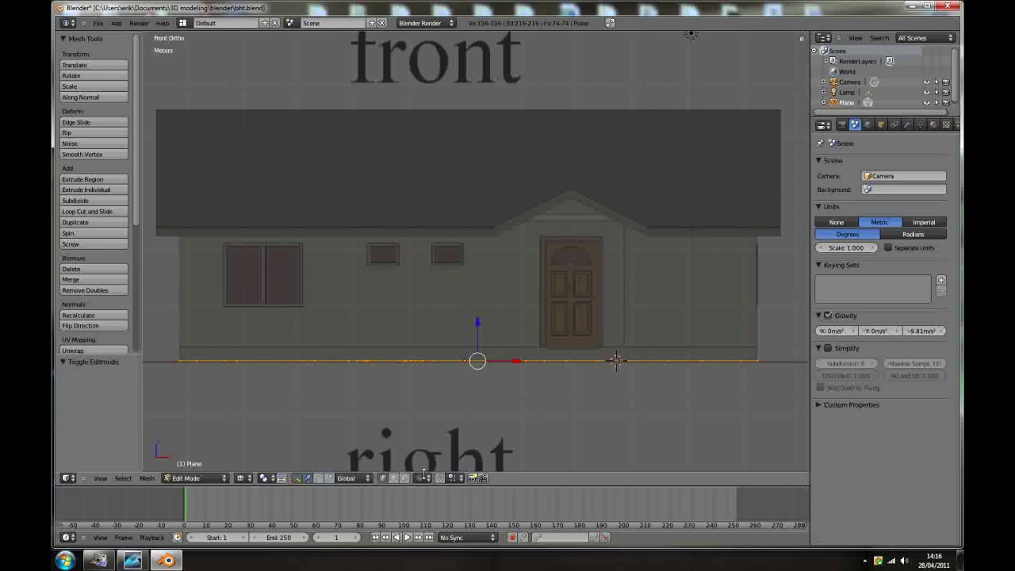
pyautogui.click(404, 478)
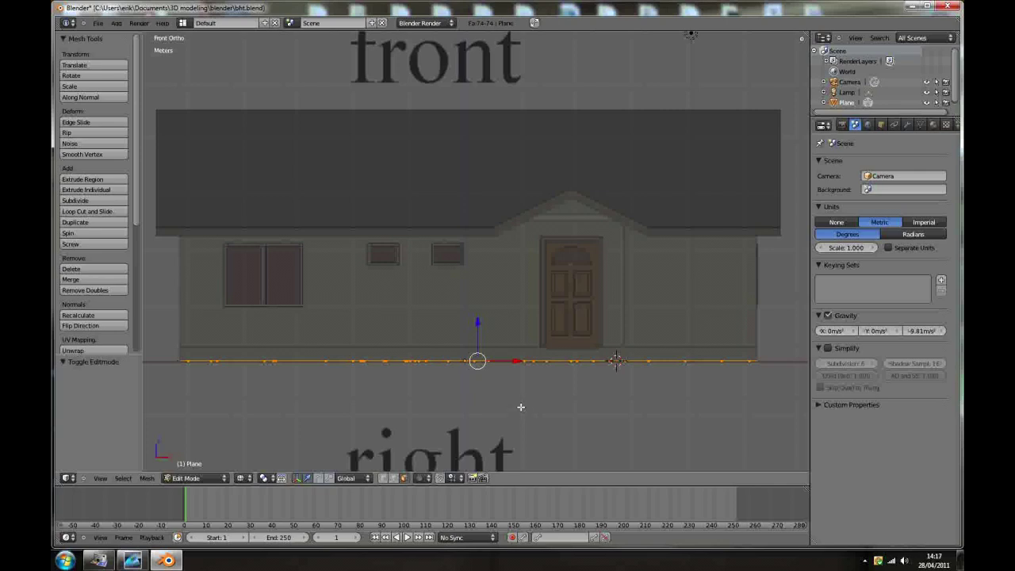
# Step: Select all faces of the floor-plan mesh and extrude them upward about 23.49 cm to the bottom of the front door
pyautogui.press('a')
pyautogui.press('a')
pyautogui.press('e')
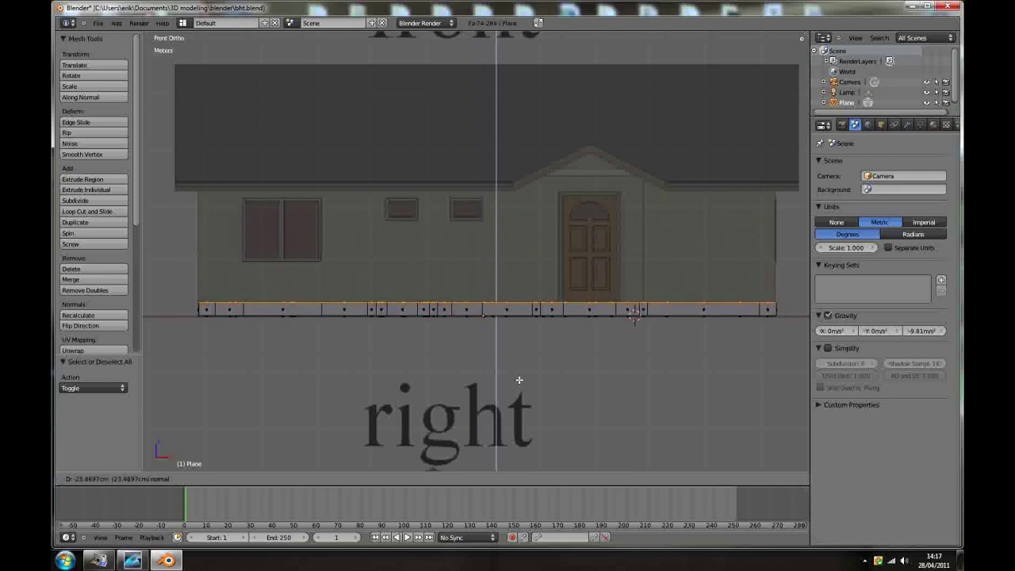
pyautogui.click(519, 380)
# Step: Deselect the top faces at the front door, the rear living-room opening and the bedroom, closet and bathroom doorways
pyautogui.moveTo(518, 379); pyautogui.dragTo(505, 360, button='middle')
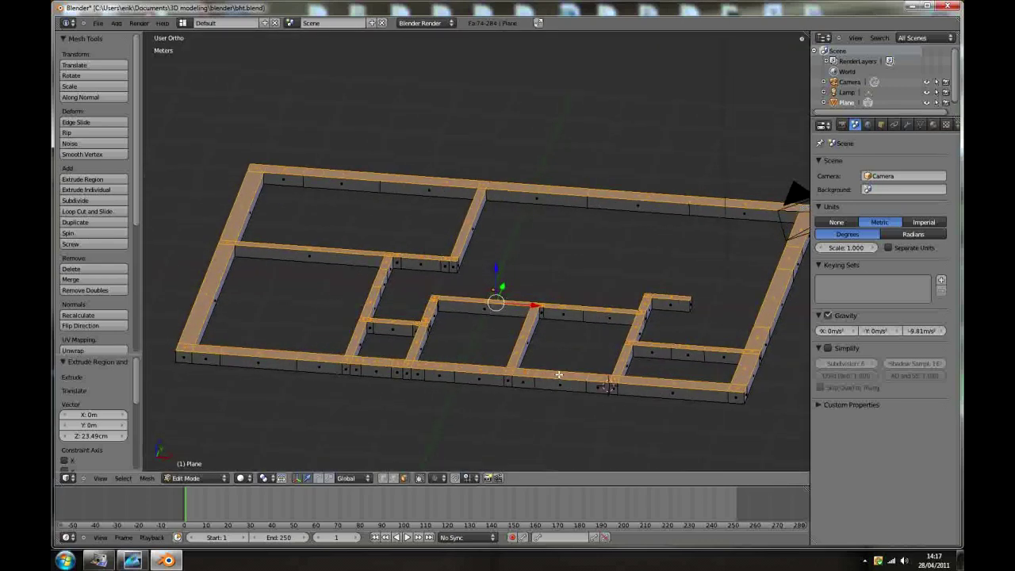
pyautogui.keyDown('shift'); pyautogui.rightClick(559, 374); pyautogui.keyUp('shift')
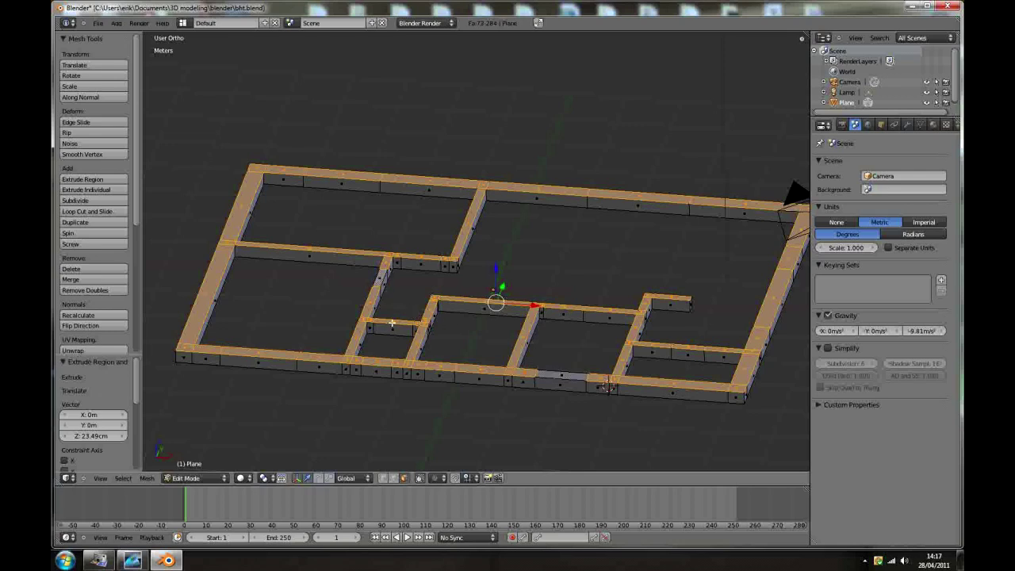
pyautogui.keyDown('shift'); pyautogui.rightClick(391, 323); pyautogui.keyUp('shift')
pyautogui.keyDown('shift'); pyautogui.rightClick(430, 307); pyautogui.keyUp('shift')
pyautogui.keyDown('shift'); pyautogui.rightClick(620, 196); pyautogui.keyUp('shift')
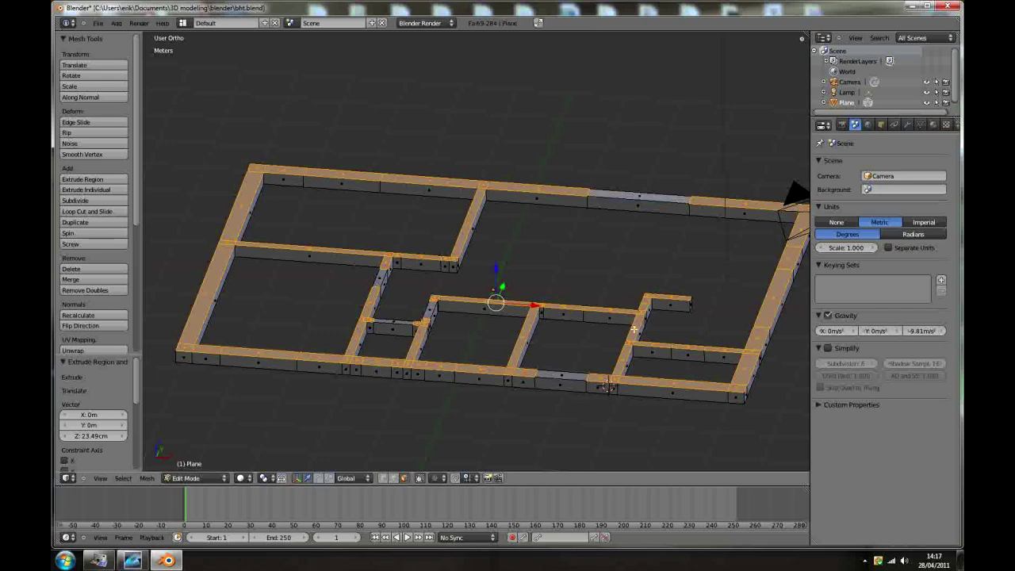
pyautogui.scroll(1, 634, 328)
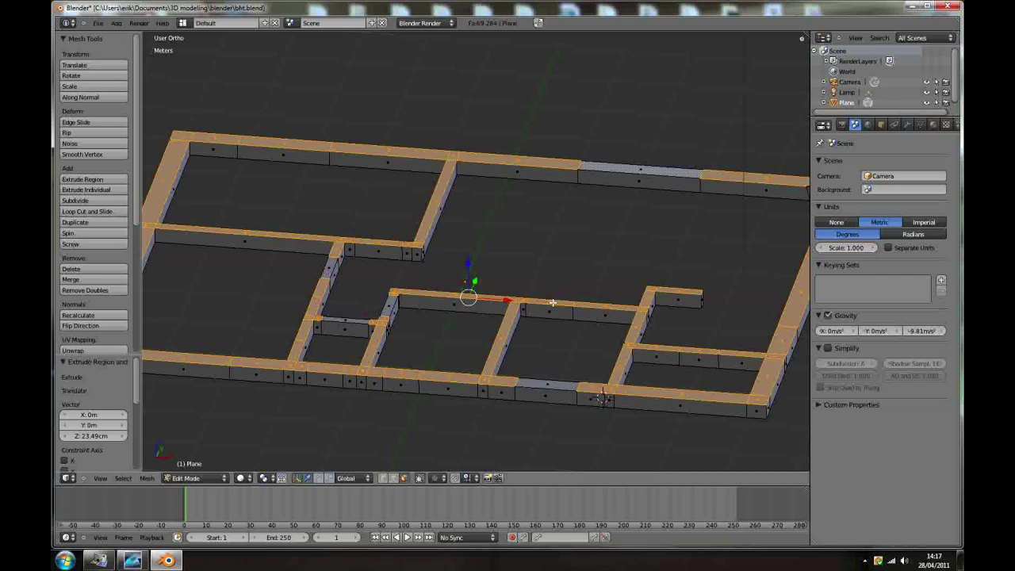
# Step: Check the door positions against the floor plan and deselect the top faces at the hall and kitchen-side interior doorways
pyautogui.press('KP_7')
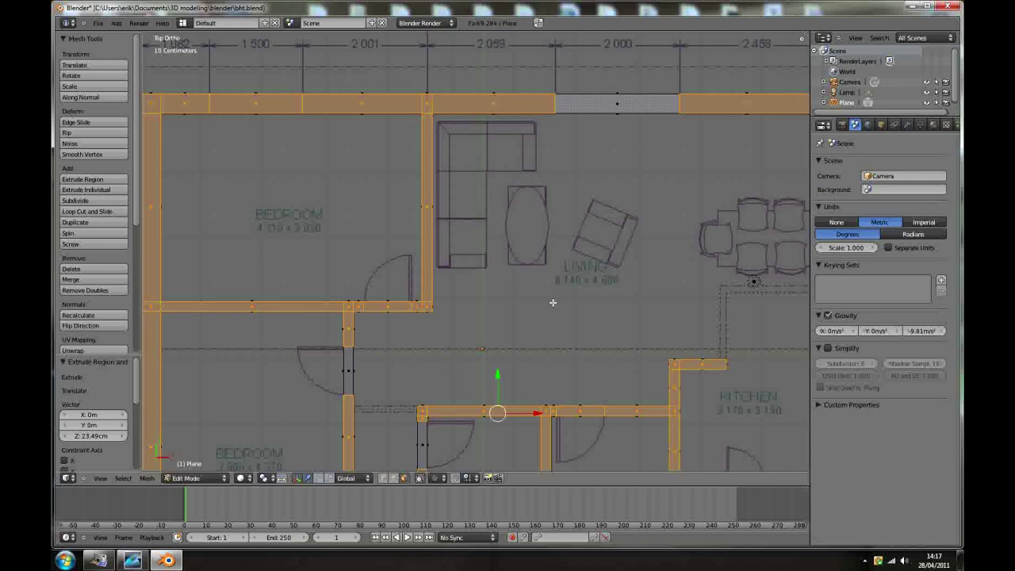
pyautogui.scroll(-3, 552, 302)
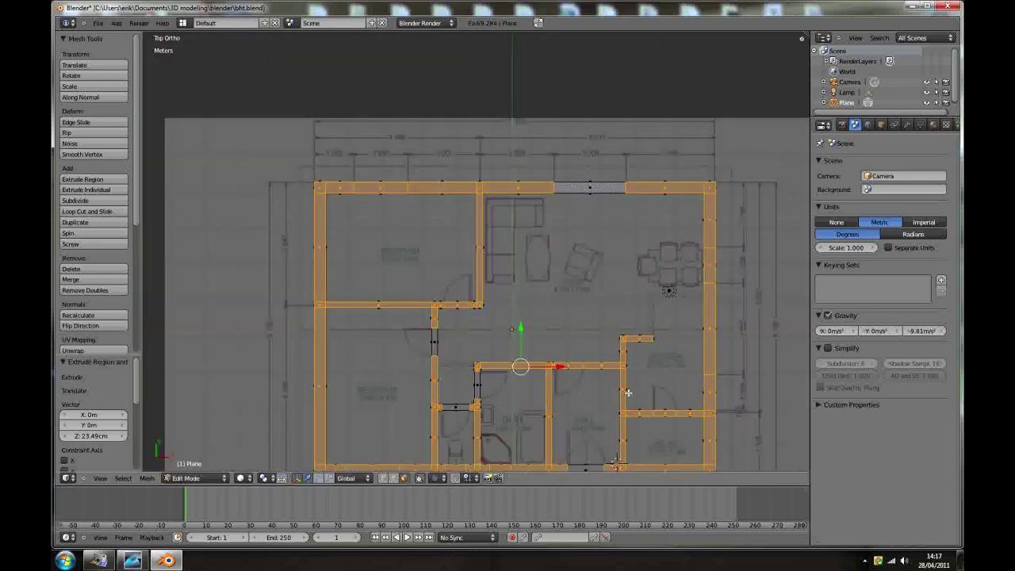
pyautogui.moveTo(498, 388); pyautogui.dragTo(515, 321, button='middle')
pyautogui.scroll(3, 549, 325)
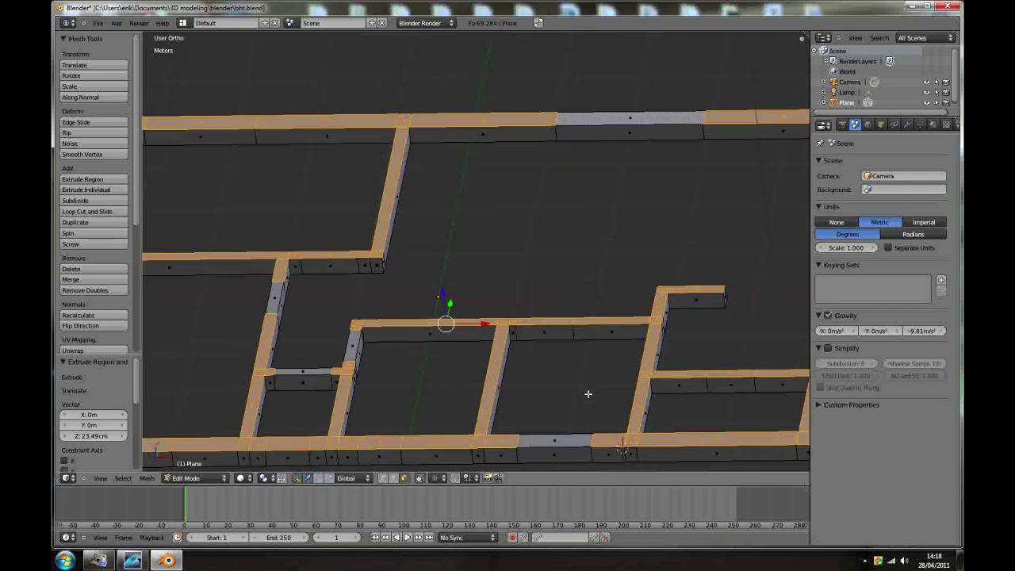
pyautogui.keyDown('shift'); pyautogui.rightClick(544, 321); pyautogui.keyUp('shift')
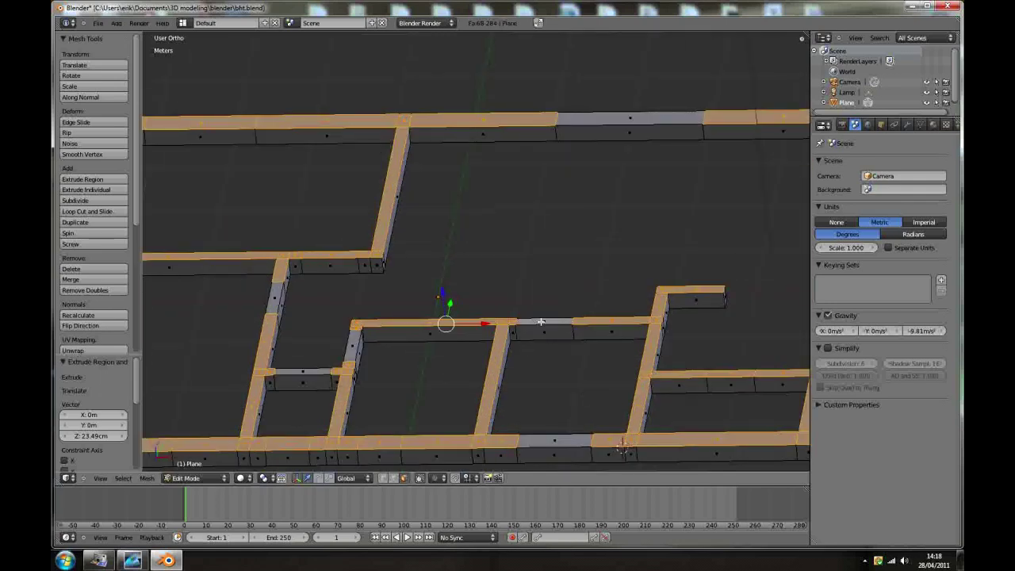
pyautogui.keyDown('shift'); pyautogui.rightClick(731, 373); pyautogui.keyUp('shift')
pyautogui.scroll(-1, 618, 386)
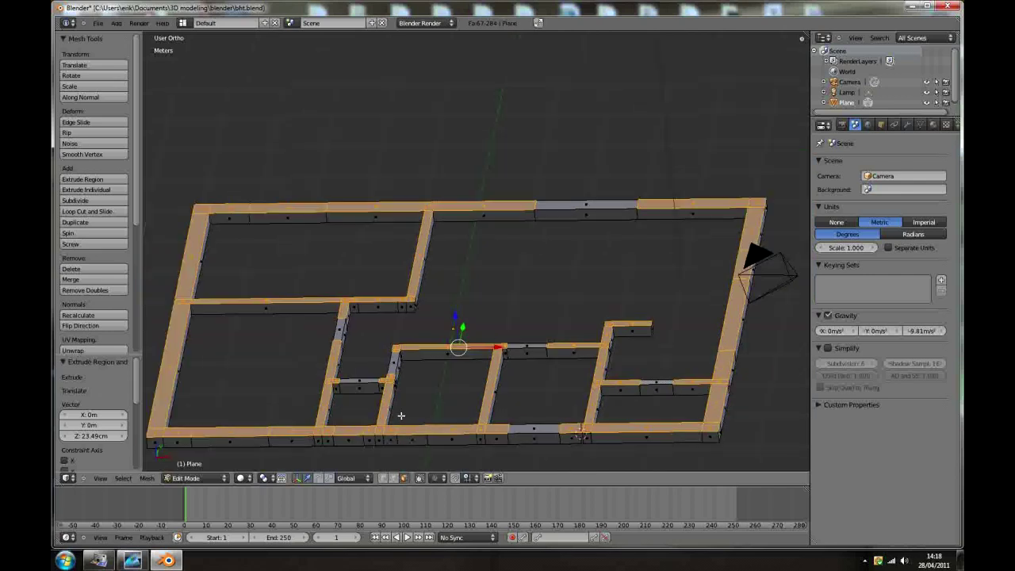
# Step: Extrude the selected wall tops upward about 73.4 cm to the sill of the large front window in the elevation
pyautogui.scroll(-1, 404, 417)
pyautogui.press('KP_1')
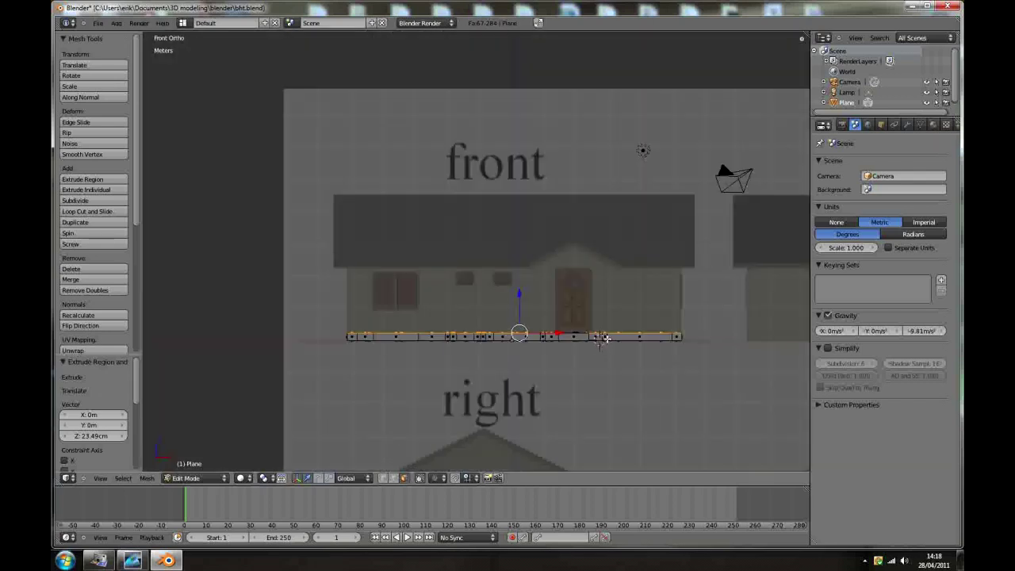
pyautogui.scroll(2, 608, 339)
pyautogui.scroll(1, 577, 312)
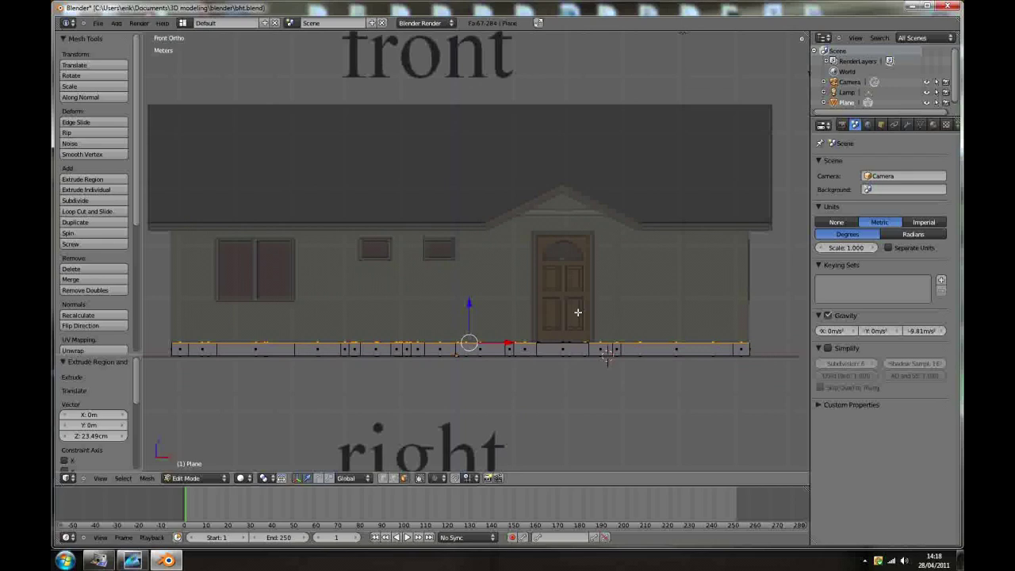
pyautogui.press('e')
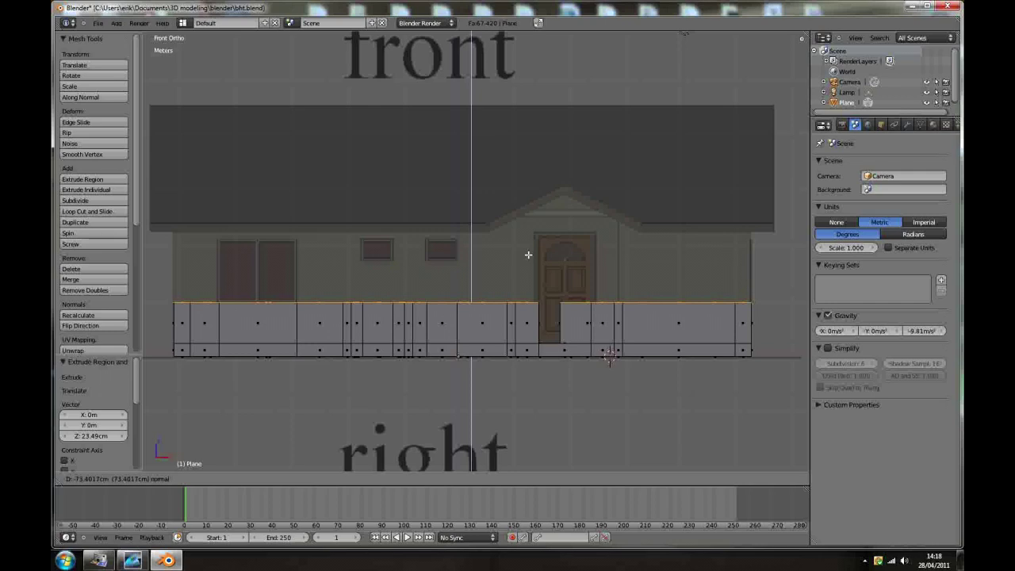
pyautogui.click(528, 254)
# Step: Deselect the wall-top faces at the large front window, the rear bedroom window and the window openings along the right outer wall
pyautogui.moveTo(528, 255); pyautogui.dragTo(535, 293, button='middle')
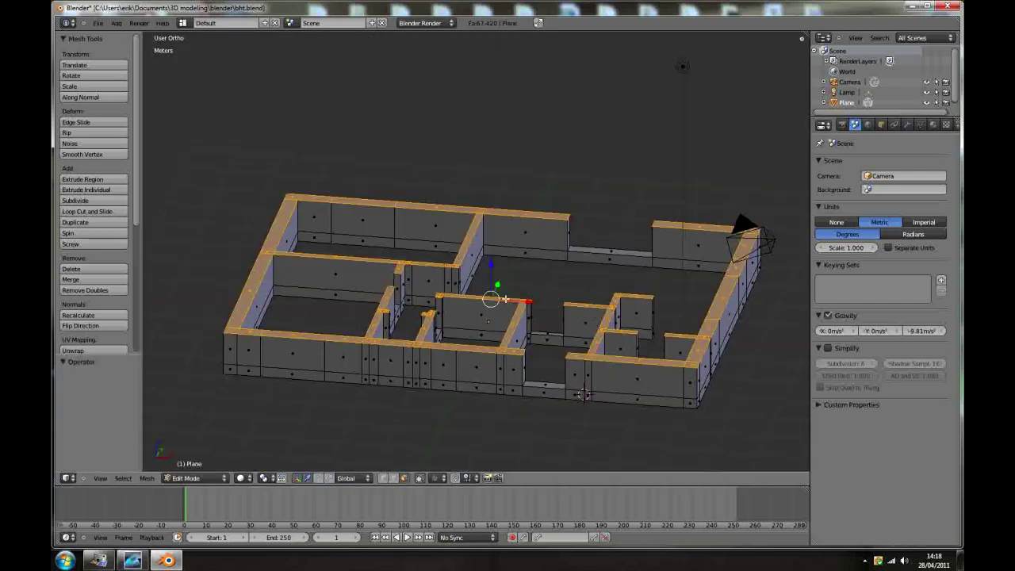
pyautogui.scroll(1, 301, 334)
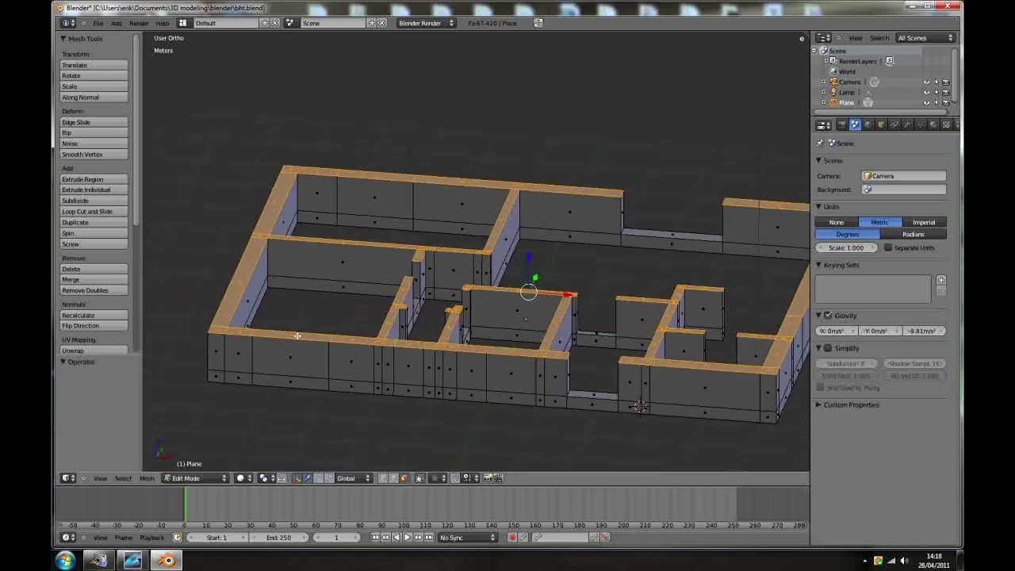
pyautogui.keyDown('shift'); pyautogui.rightClick(290, 335); pyautogui.keyUp('shift')
pyautogui.keyDown('shift'); pyautogui.rightClick(381, 179); pyautogui.keyUp('shift')
pyautogui.scroll(-3, 403, 215)
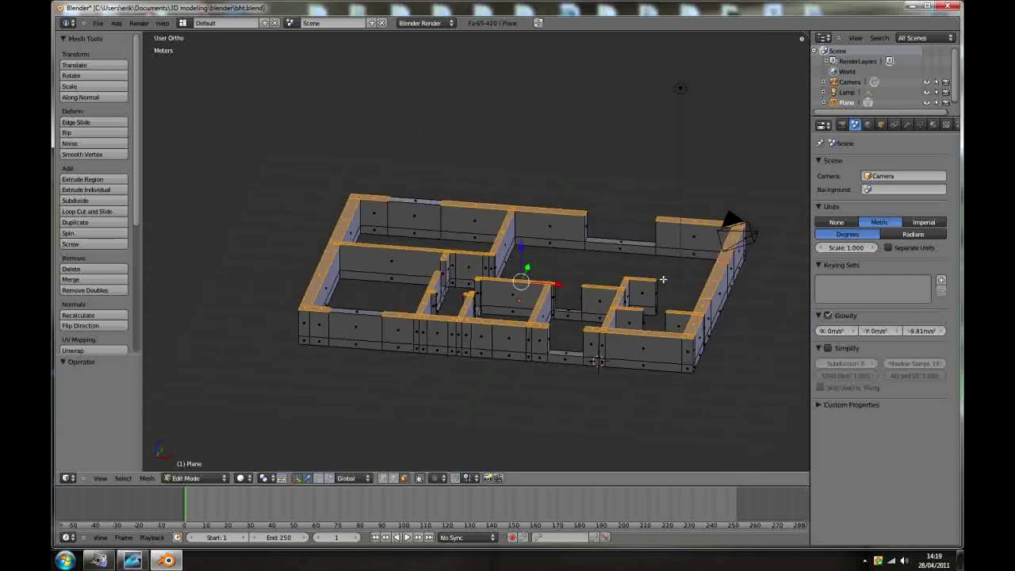
pyautogui.scroll(3, 664, 280)
pyautogui.moveTo(663, 280); pyautogui.dragTo(687, 314, button='middle')
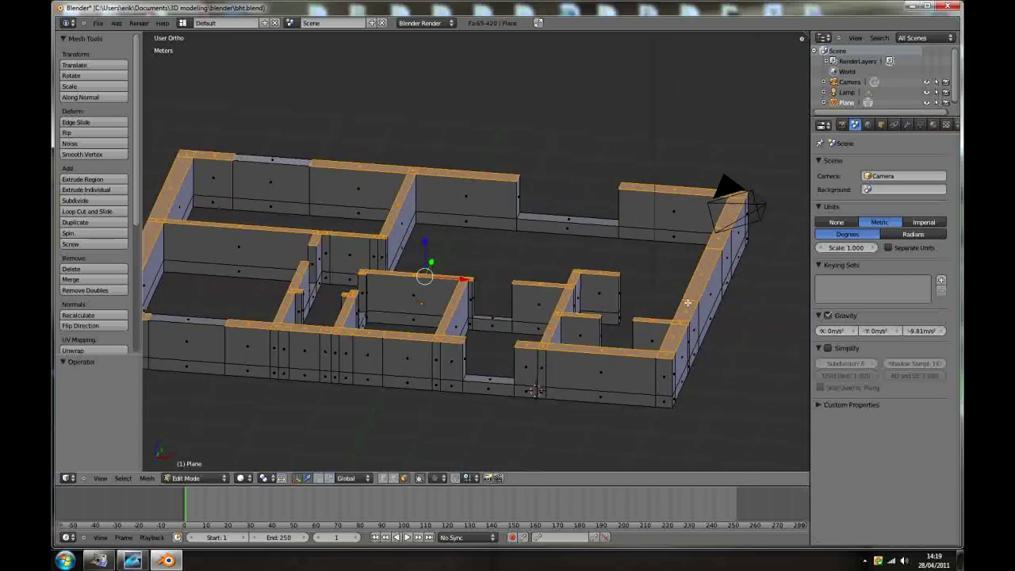
pyautogui.keyDown('shift'); pyautogui.rightClick(716, 241); pyautogui.keyUp('shift')
pyautogui.scroll(-2, 537, 297)
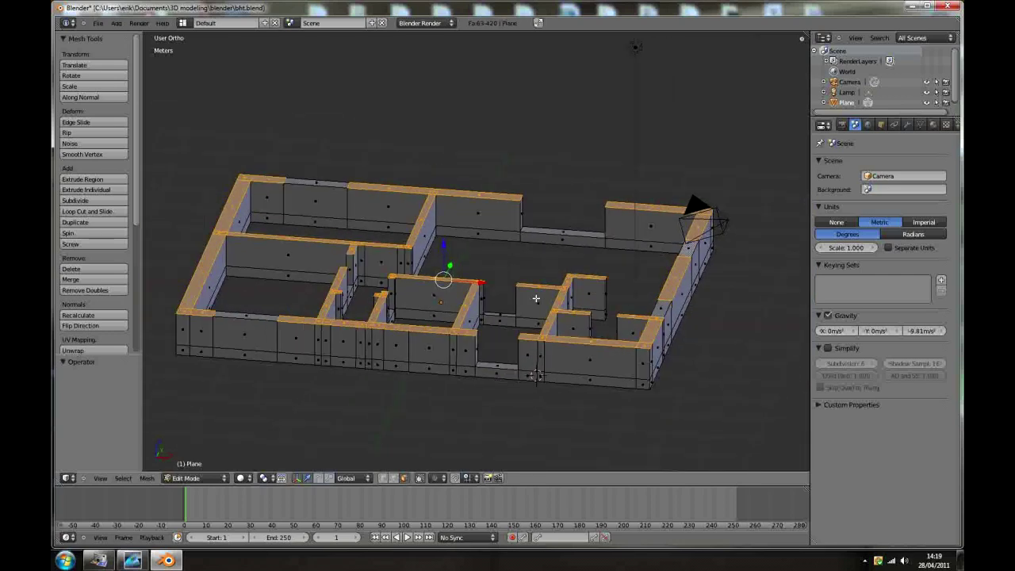
# Step: Extrude the selected wall tops upward about 75.16 cm to the sills of the two small front windows
pyautogui.press('KP_1')
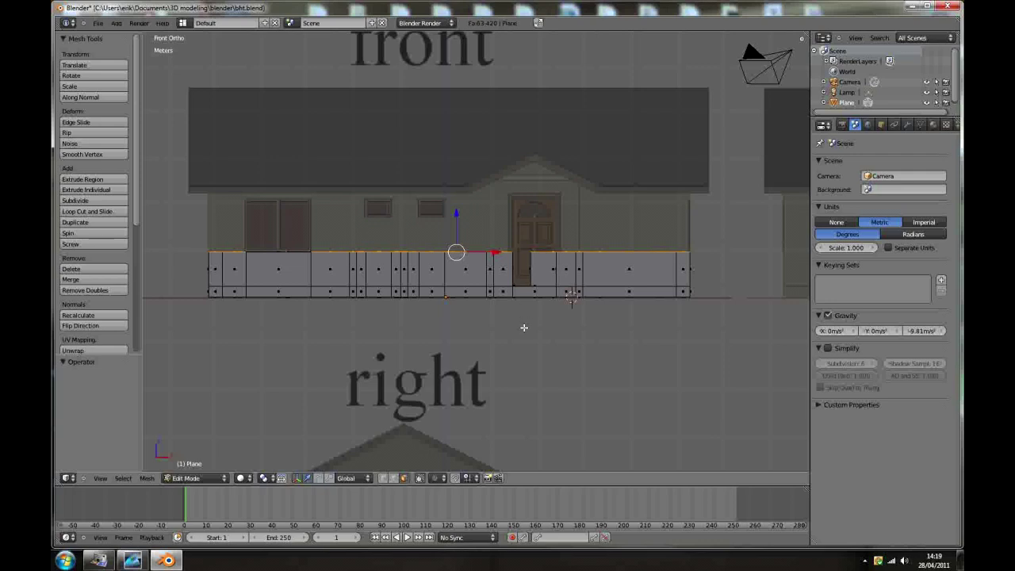
pyautogui.press('e')
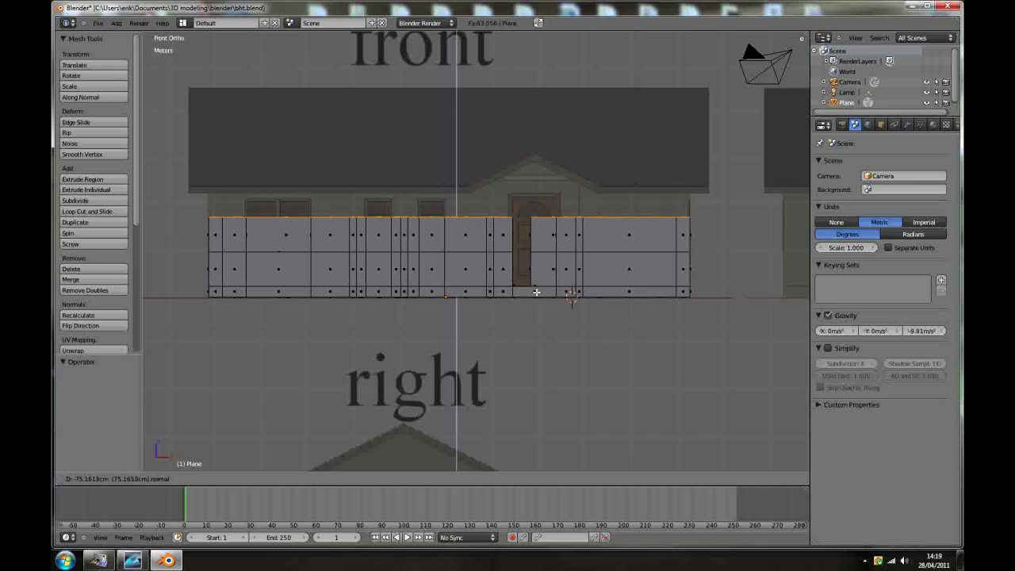
pyautogui.click(536, 292)
# Step: Deselect the wall-top faces at the two small front window openings
pyautogui.moveTo(528, 239); pyautogui.dragTo(473, 287, button='middle')
pyautogui.scroll(3, 472, 287)
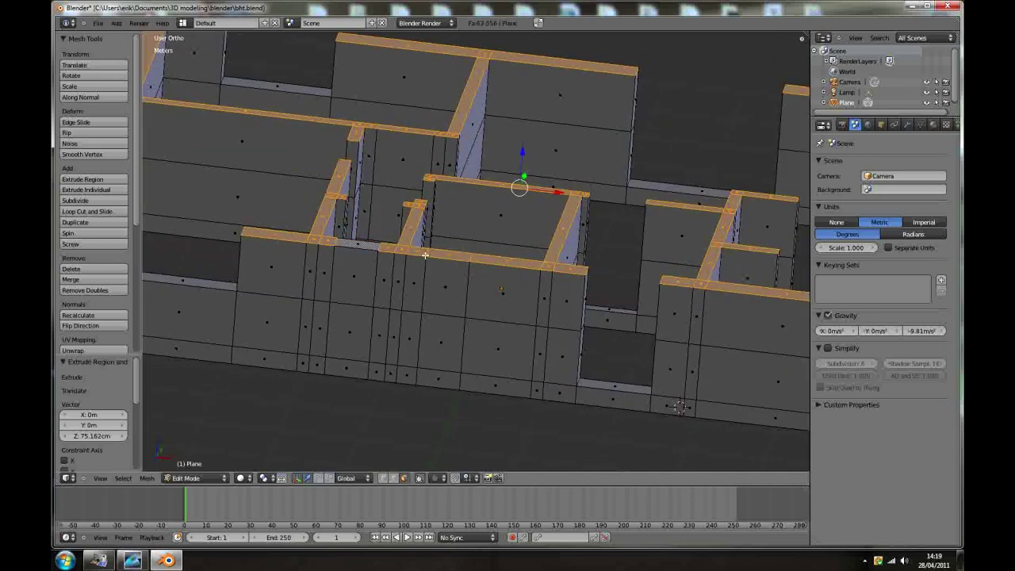
pyautogui.keyDown('shift'); pyautogui.rightClick(455, 255); pyautogui.keyUp('shift')
# Step: Extrude the selected wall tops up about 42.08 cm to the window and door heads, then another 34.25 cm to full wall height
pyautogui.press('KP_1')
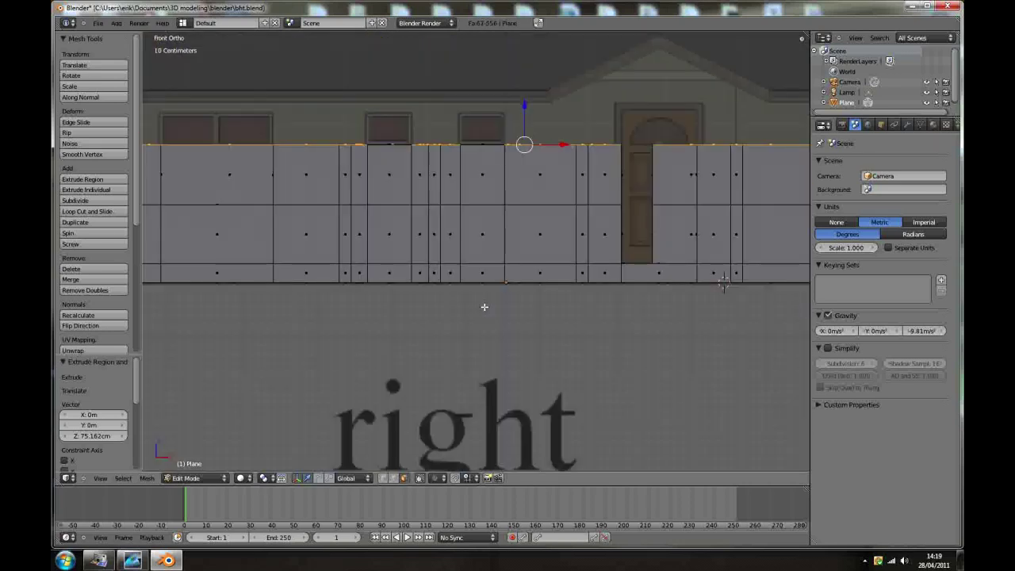
pyautogui.scroll(-1, 483, 306)
pyautogui.scroll(-1, 499, 318)
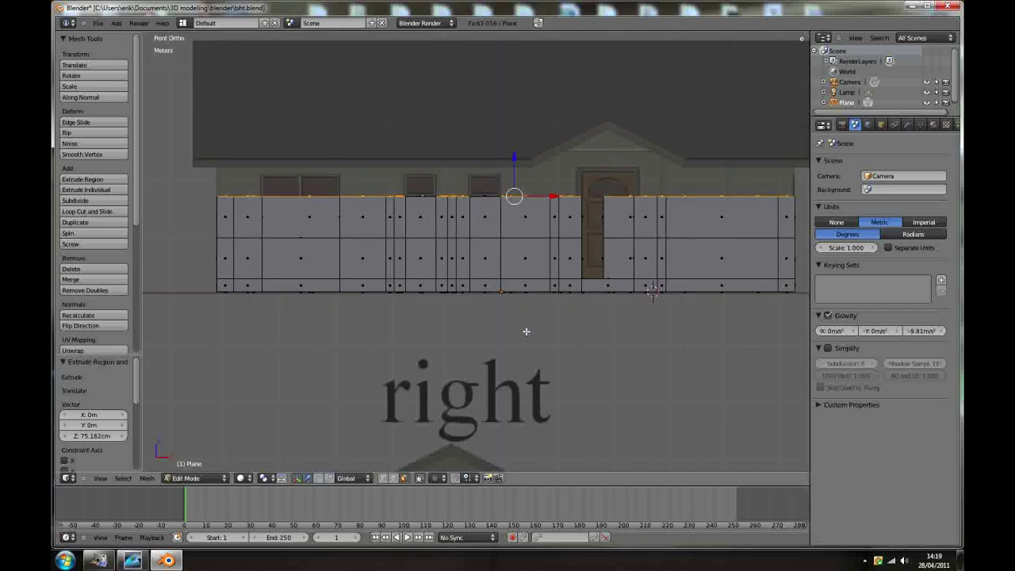
pyautogui.press('e')
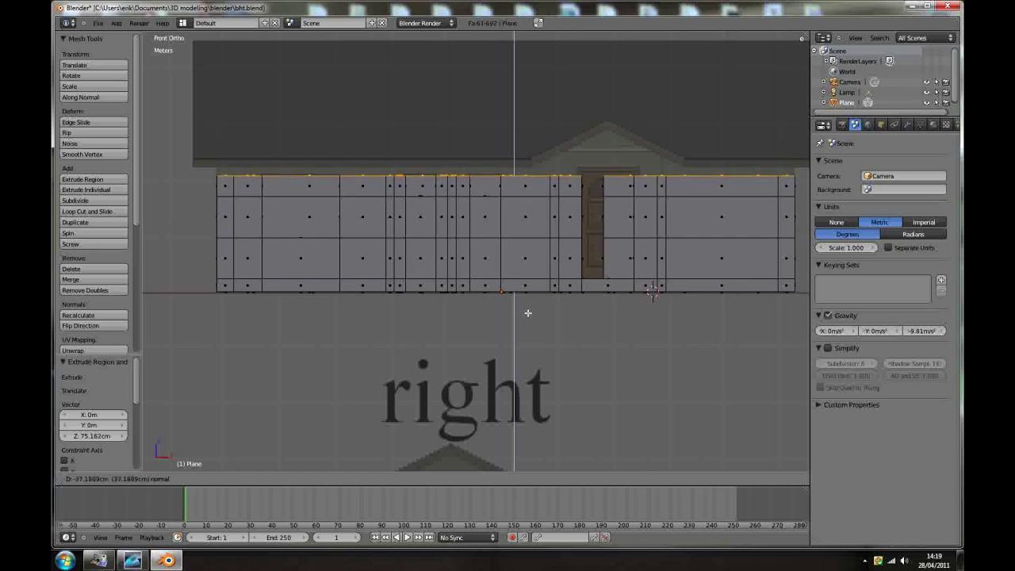
pyautogui.click(528, 310)
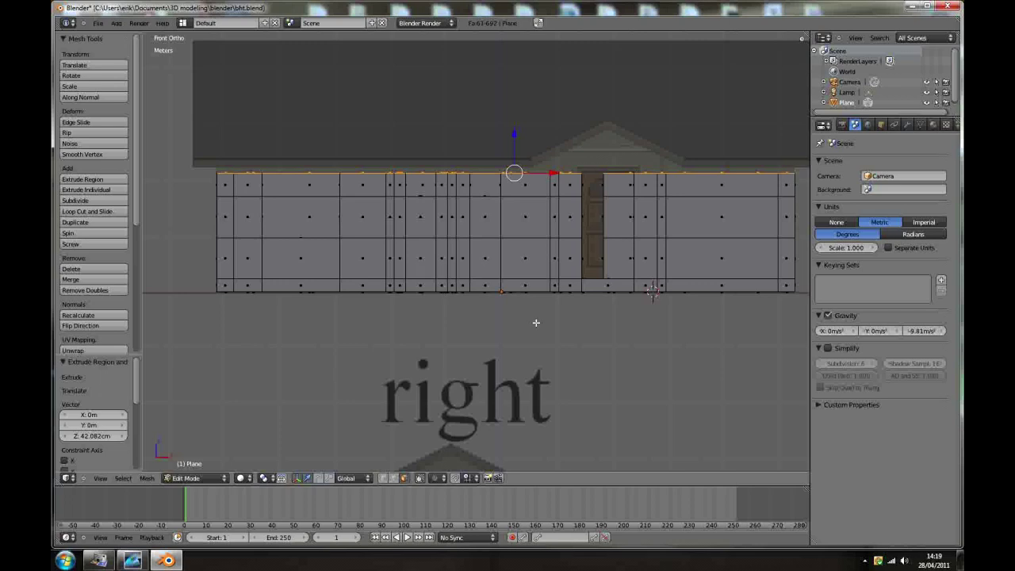
pyautogui.press('e')
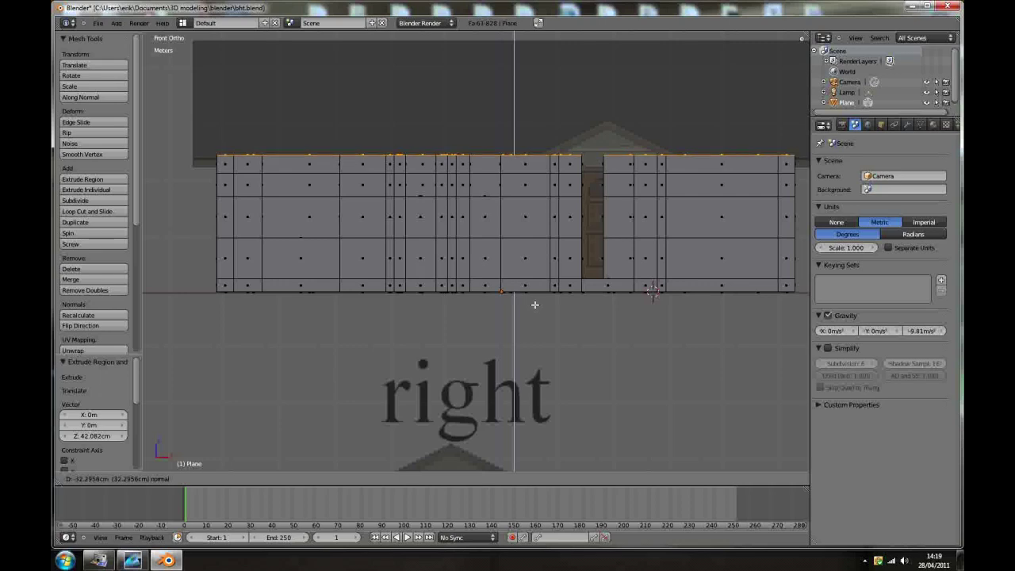
pyautogui.click(536, 302)
# Step: Delete the two facing top-row side faces on either side of the large front window opening
pyautogui.moveTo(517, 325); pyautogui.dragTo(498, 273, button='middle')
pyautogui.scroll(2, 588, 207)
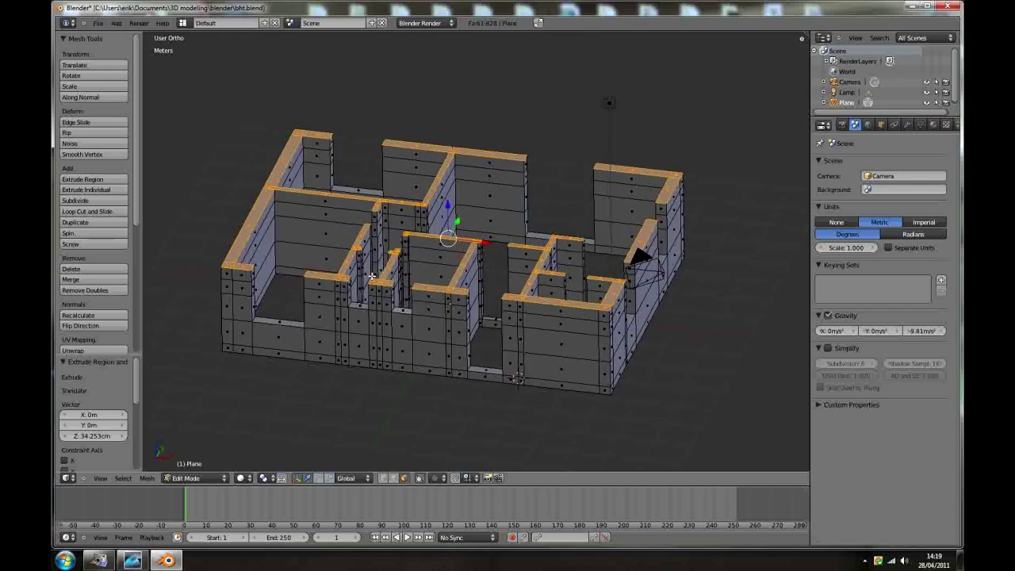
pyautogui.moveTo(473, 283)
pyautogui.mouseDown(button='middle')
pyautogui.moveTo(478, 255)
pyautogui.moveTo(474, 266)
pyautogui.mouseUp(button='middle')
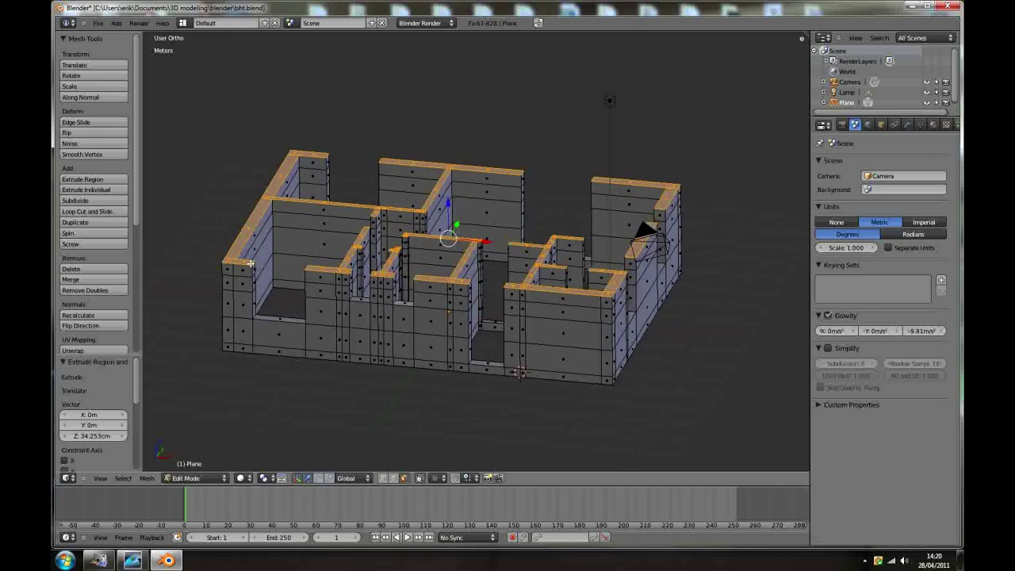
pyautogui.scroll(5, 251, 264)
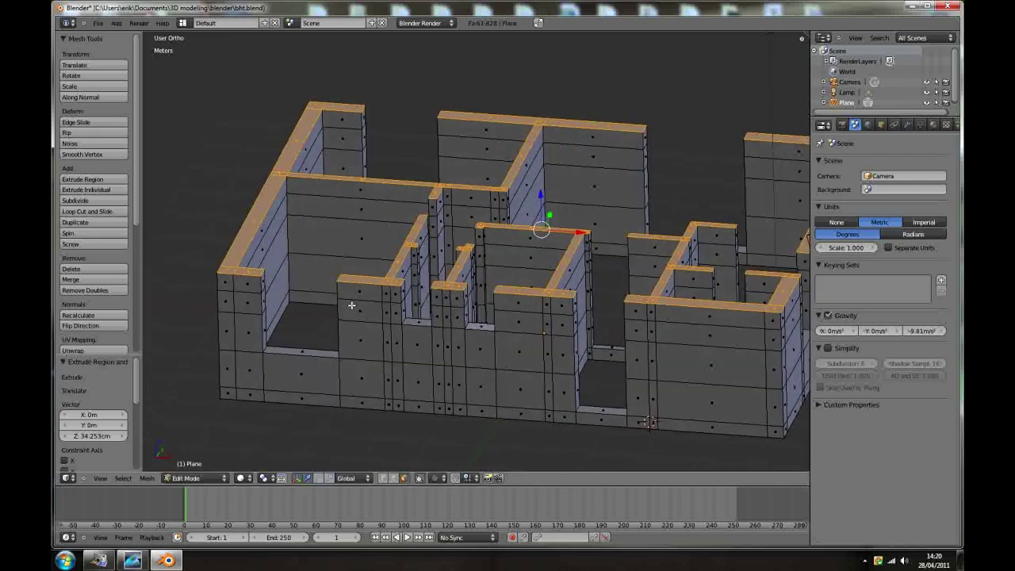
pyautogui.moveTo(359, 305); pyautogui.dragTo(357, 250, button='middle')
pyautogui.scroll(2, 247, 238)
pyautogui.rightClick(247, 245)
pyautogui.keyDown('shift'); pyautogui.rightClick(355, 250); pyautogui.keyUp('shift')
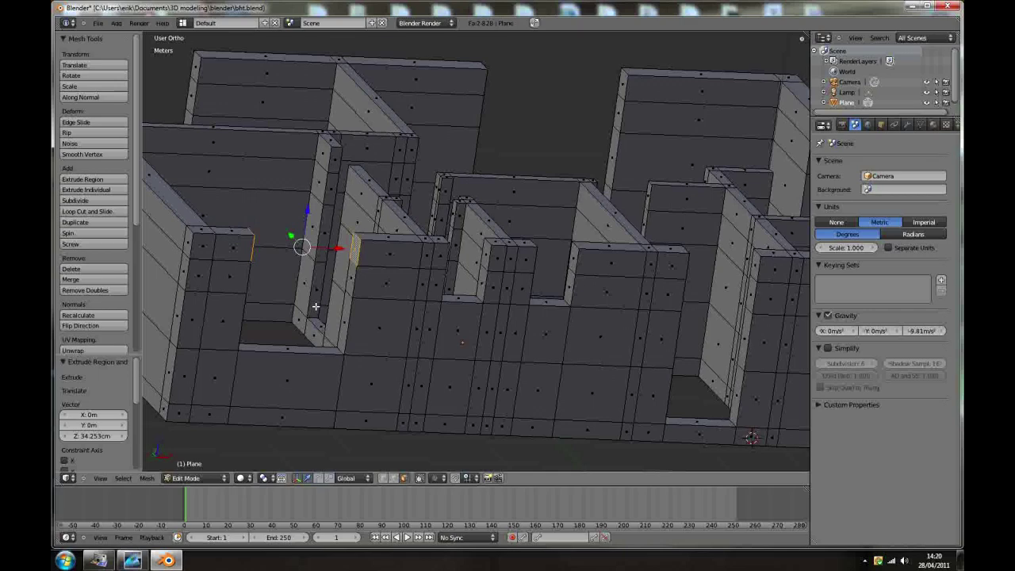
pyautogui.moveTo(372, 271); pyautogui.dragTo(424, 348, button='middle')
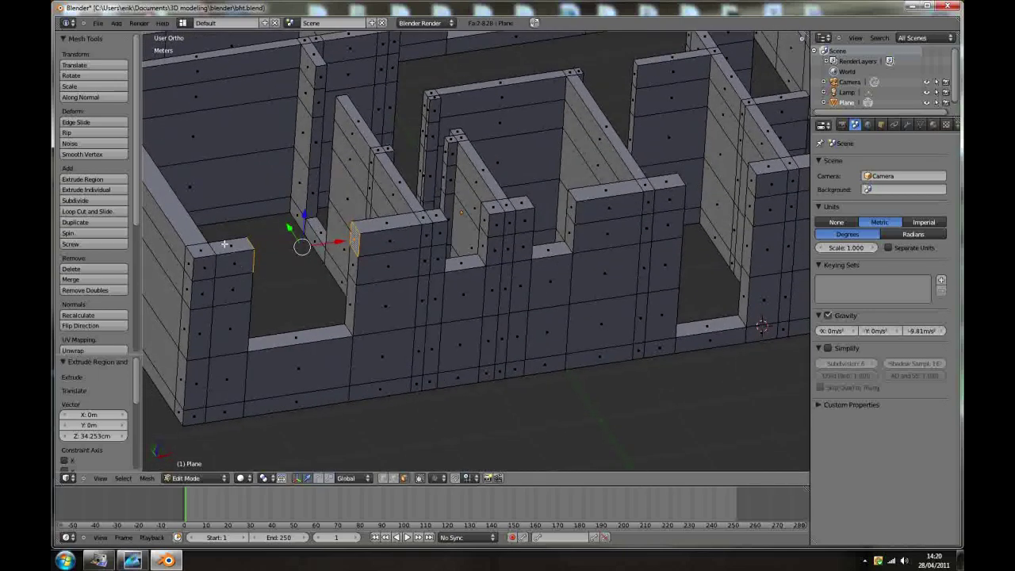
pyautogui.moveTo(225, 244); pyautogui.dragTo(225, 245, button='middle')
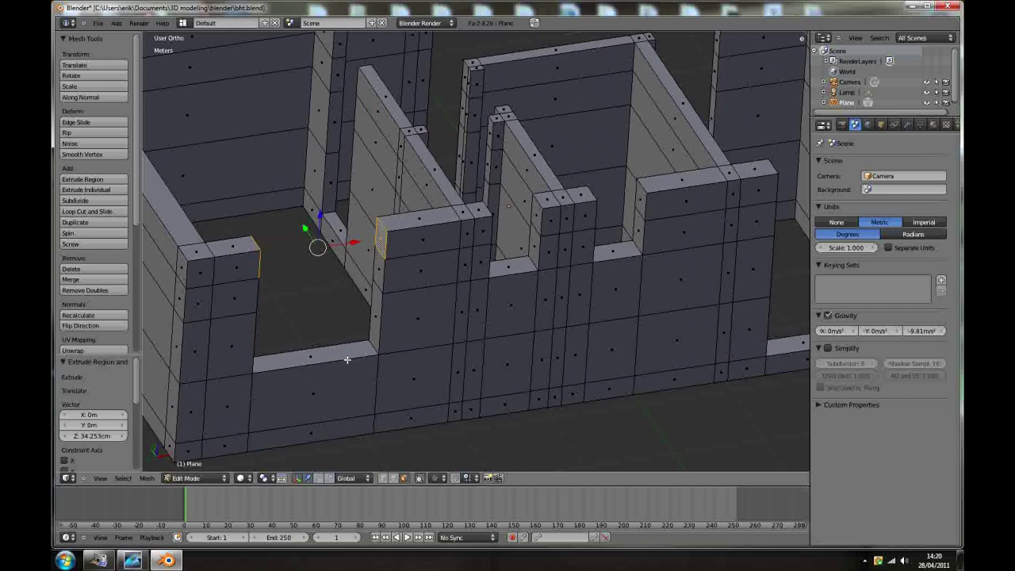
pyautogui.press('x')
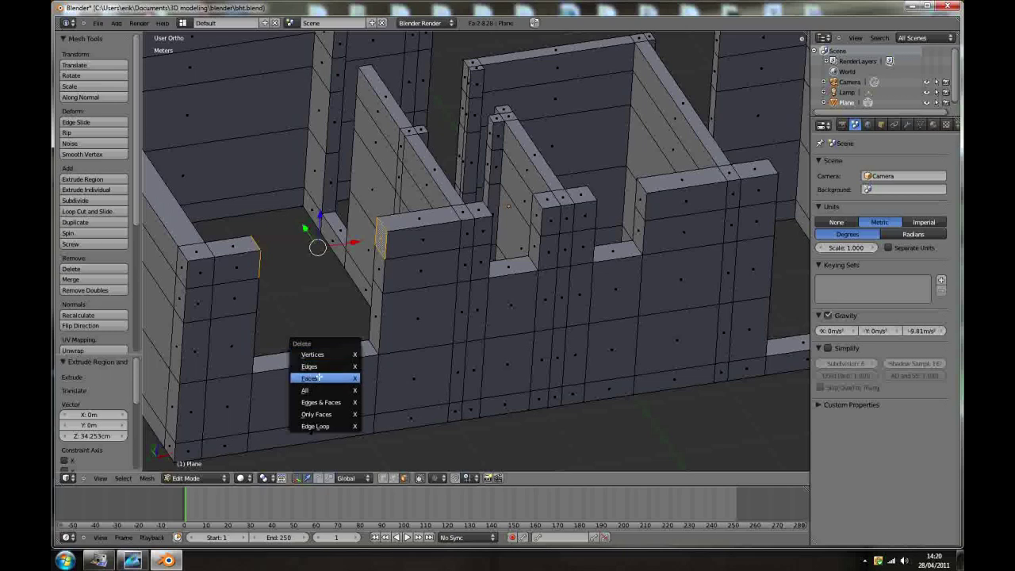
pyautogui.click(318, 378)
pyautogui.rightClick(534, 214)
pyautogui.moveTo(532, 208); pyautogui.dragTo(484, 227, button='middle')
pyautogui.rightClick(487, 224)
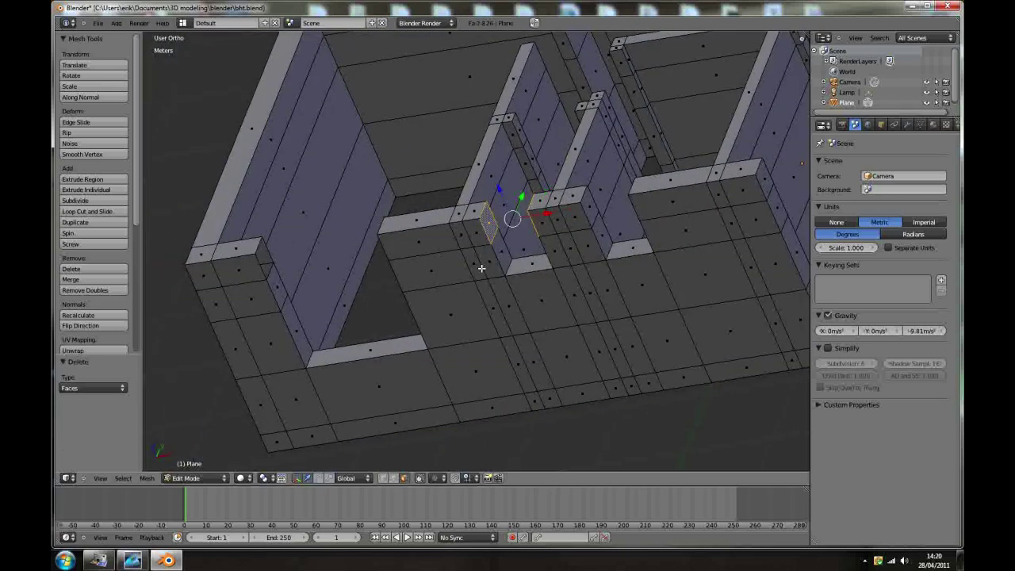
pyautogui.moveTo(404, 267); pyautogui.dragTo(409, 454, button='middle')
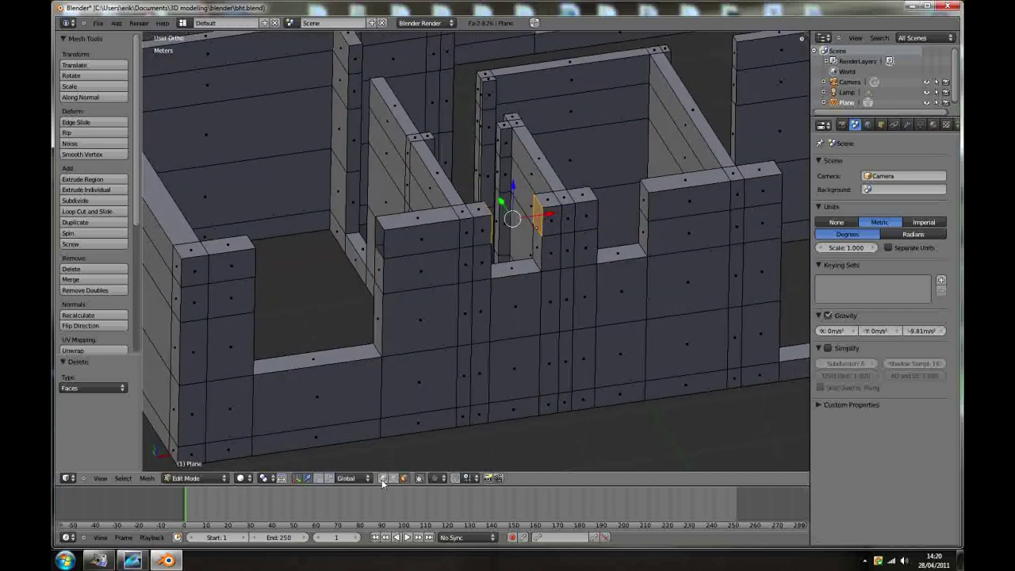
# Step: Fill the top face bridging the wall across the large front window opening from its four corner vertices
pyautogui.click(382, 478)
pyautogui.rightClick(390, 234)
pyautogui.rightClick(254, 240)
pyautogui.rightClick(256, 244)
pyautogui.keyDown('shift'); pyautogui.rightClick(375, 223); pyautogui.keyUp('shift')
pyautogui.scroll(3, 247, 236)
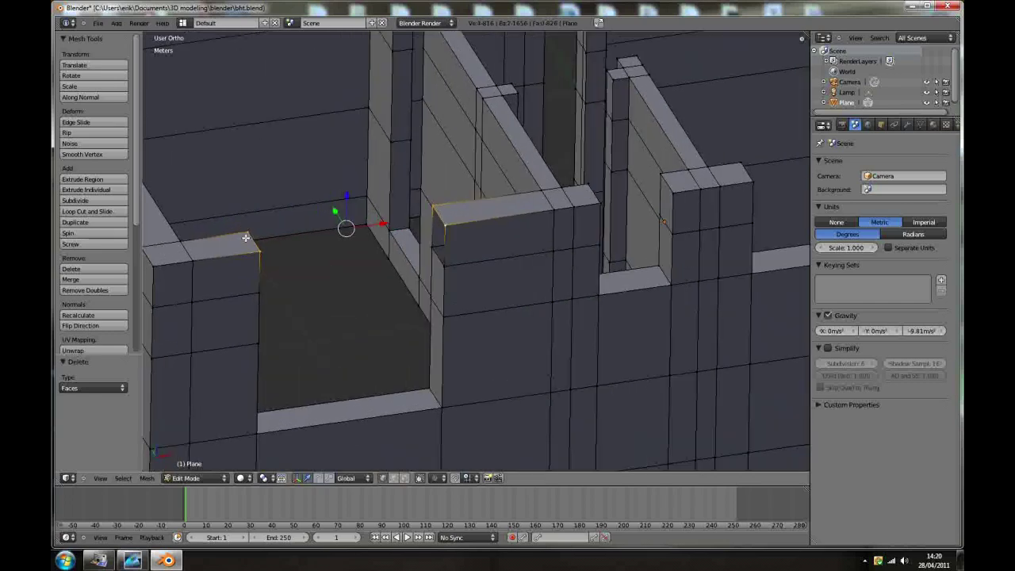
pyautogui.press('f')
pyautogui.press('a')
# Step: Fill the inner side face of the lintel above the large front window, picking its four vertices in wireframe
pyautogui.press('z')
pyautogui.rightClick(468, 201)
pyautogui.keyDown('shift'); pyautogui.rightClick(468, 243); pyautogui.keyUp('shift')
pyautogui.keyDown('shift'); pyautogui.rightClick(251, 286); pyautogui.keyUp('shift')
pyautogui.keyDown('shift'); pyautogui.rightClick(251, 242); pyautogui.keyUp('shift')
pyautogui.press('f')
pyautogui.press('a')
# Step: Fill the underside face of the lintel above the large front window from its four corner vertices
pyautogui.rightClick(245, 281)
pyautogui.keyDown('shift'); pyautogui.rightClick(261, 305); pyautogui.keyUp('shift')
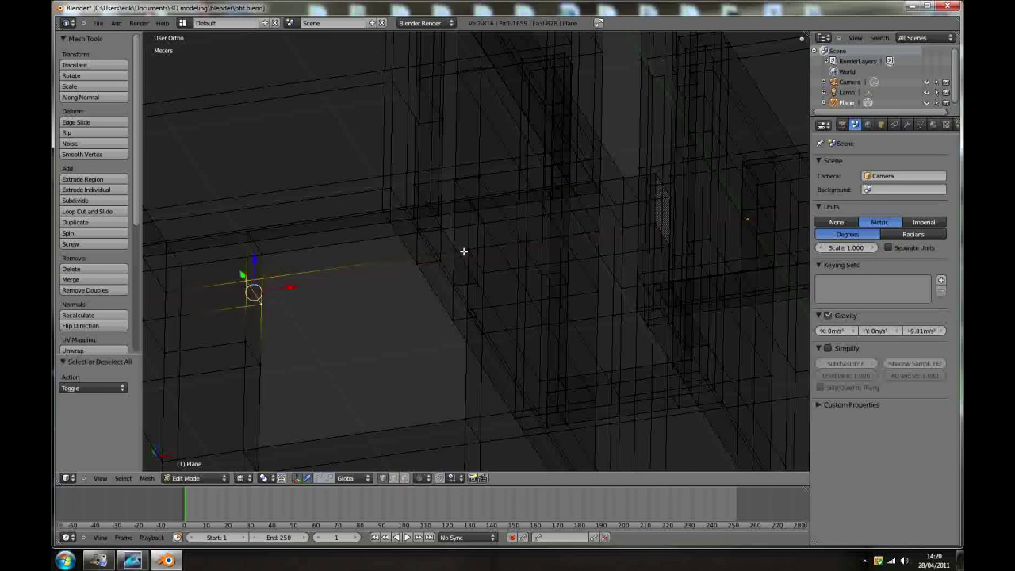
pyautogui.keyDown('shift'); pyautogui.rightClick(466, 251); pyautogui.keyUp('shift')
pyautogui.keyDown('shift'); pyautogui.rightClick(483, 273); pyautogui.keyUp('shift')
pyautogui.press('f')
pyautogui.press('a')
# Step: Fill the outer front face of the lintel above the large front window and return to solid shading
pyautogui.rightClick(482, 272)
pyautogui.keyDown('shift'); pyautogui.rightClick(485, 226); pyautogui.keyUp('shift')
pyautogui.keyDown('shift'); pyautogui.rightClick(263, 255); pyautogui.keyUp('shift')
pyautogui.keyDown('shift'); pyautogui.rightClick(265, 301); pyautogui.keyUp('shift')
pyautogui.press('f')
pyautogui.press('a')
pyautogui.press('z')
pyautogui.moveTo(353, 297)
pyautogui.mouseDown(button='middle')
pyautogui.moveTo(345, 198)
pyautogui.moveTo(404, 170)
pyautogui.moveTo(449, 245)
pyautogui.moveTo(526, 322)
pyautogui.moveTo(335, 315)
pyautogui.moveTo(368, 280)
pyautogui.mouseUp(button='middle')
# Step: Delete the four facing top-row side faces on either side of the two small front window openings
pyautogui.moveTo(569, 273); pyautogui.dragTo(420, 439, button='middle')
pyautogui.click(405, 478)
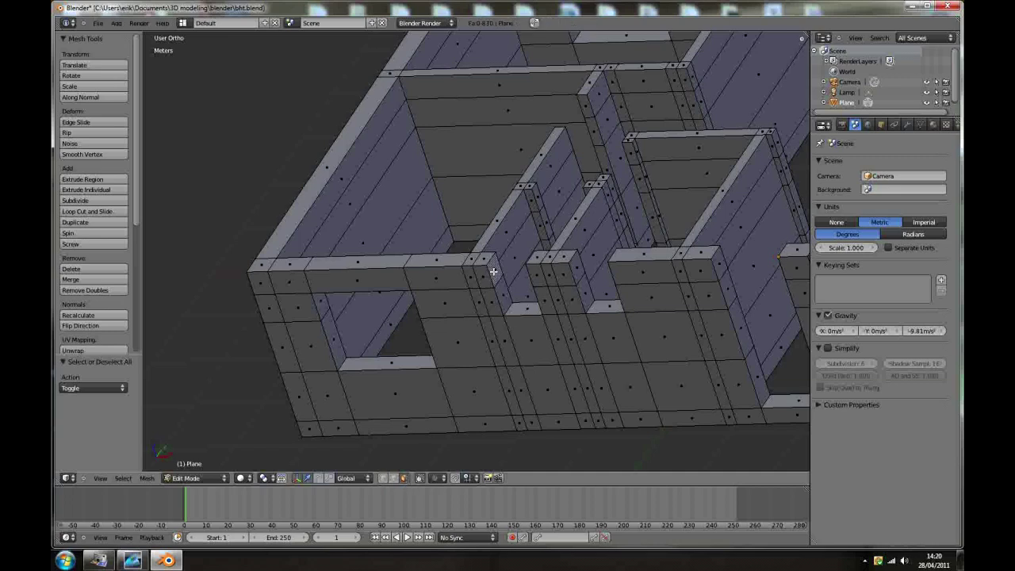
pyautogui.rightClick(493, 271)
pyautogui.click(493, 271)
pyautogui.moveTo(493, 271); pyautogui.dragTo(560, 267, button='middle')
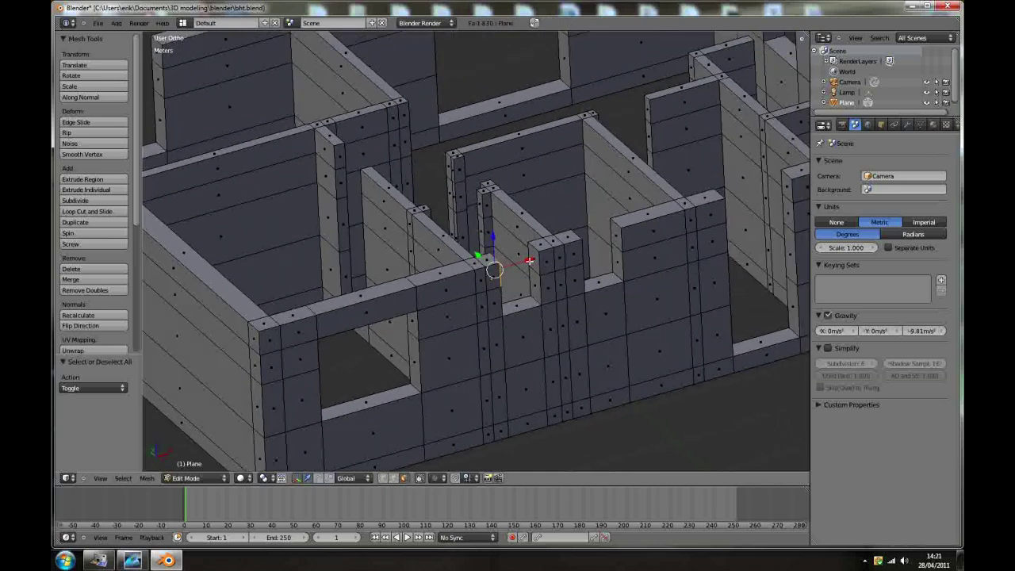
pyautogui.click(533, 257)
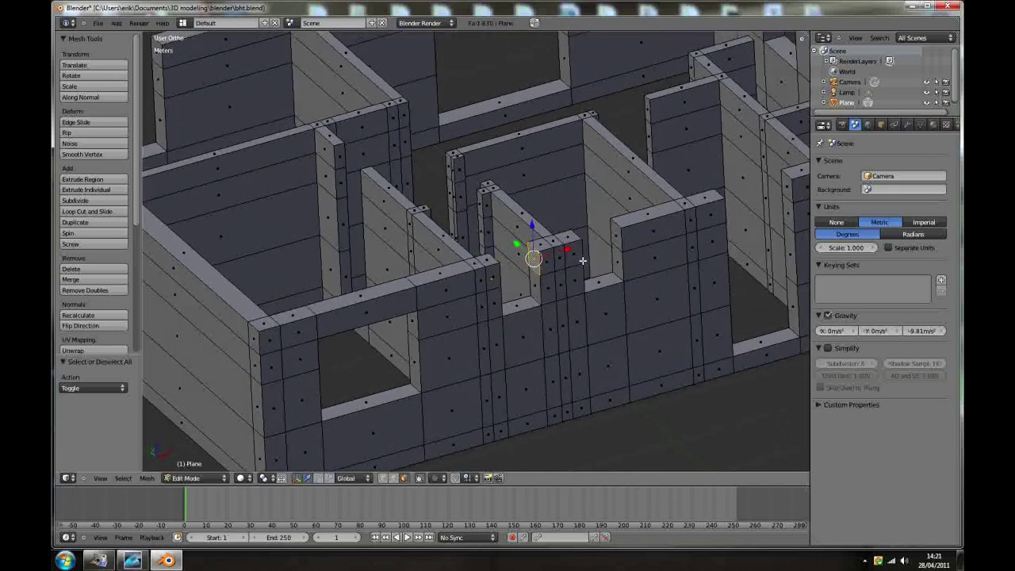
pyautogui.moveTo(571, 267); pyautogui.dragTo(497, 278, button='middle')
pyautogui.rightClick(501, 260)
pyautogui.keyDown('shift'); pyautogui.rightClick(574, 257); pyautogui.keyUp('shift')
pyautogui.moveTo(574, 258); pyautogui.dragTo(603, 249, button='middle')
pyautogui.keyDown('shift'); pyautogui.rightClick(614, 246); pyautogui.keyUp('shift')
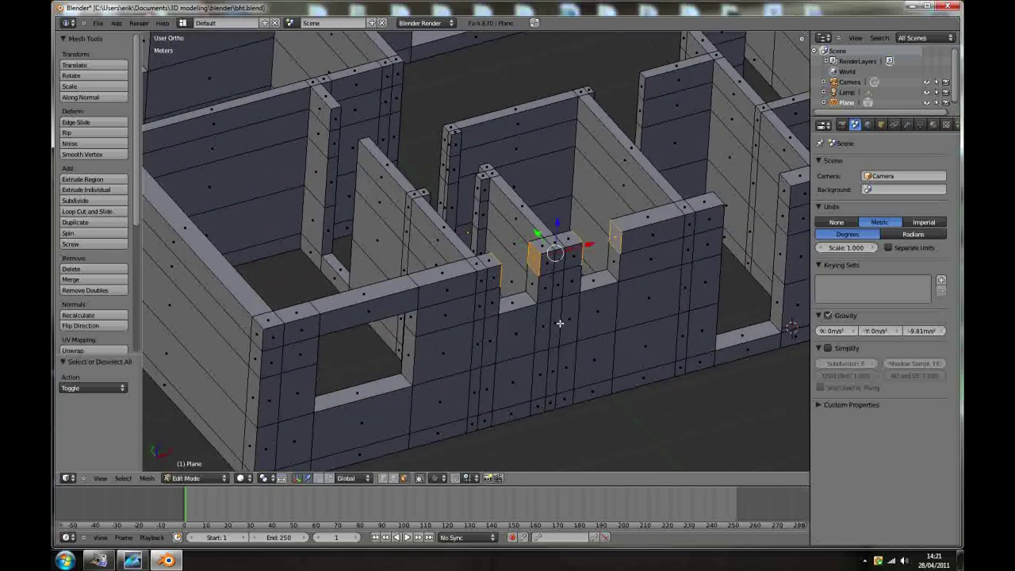
pyautogui.moveTo(560, 322); pyautogui.dragTo(530, 315, button='middle')
pyautogui.press('x')
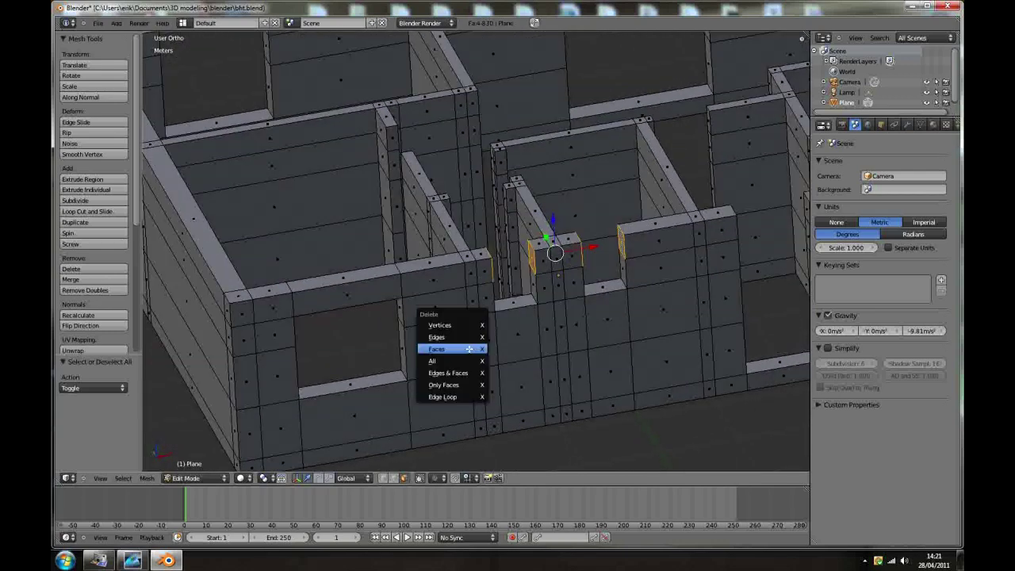
pyautogui.click(448, 349)
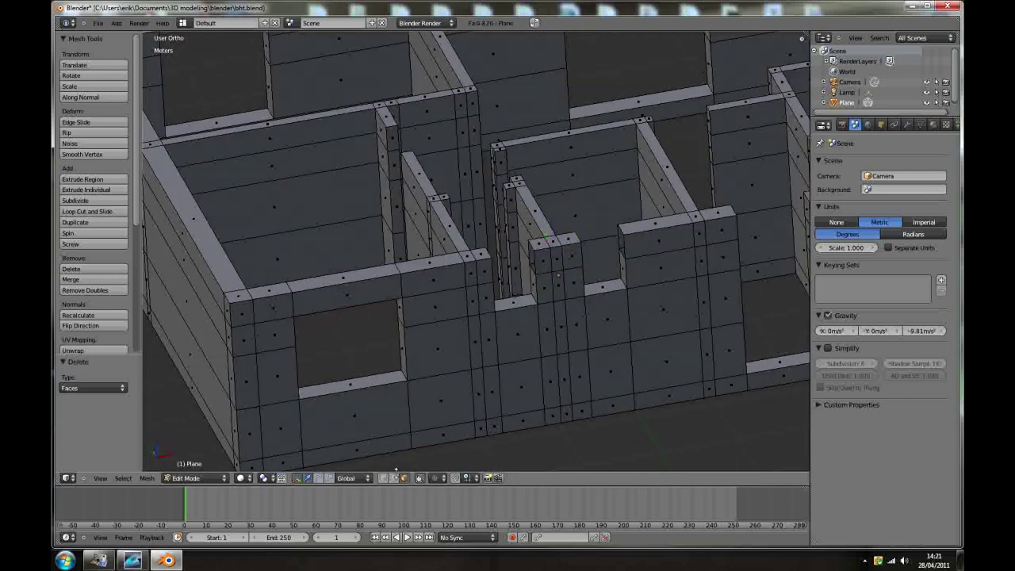
# Step: Fill the top face bridging the wall across the small window opening nearest the large front window
pyautogui.click(383, 478)
pyautogui.scroll(4, 468, 248)
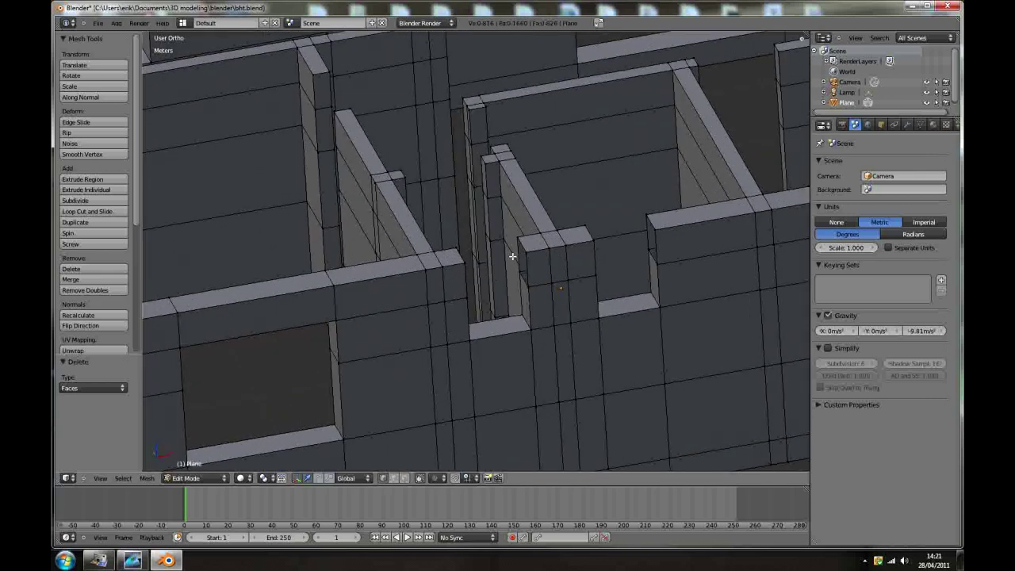
pyautogui.rightClick(466, 250)
pyautogui.keyDown('shift'); pyautogui.rightClick(461, 271); pyautogui.keyUp('shift')
pyautogui.keyDown('shift'); pyautogui.rightClick(543, 235); pyautogui.keyUp('shift')
pyautogui.keyDown('shift'); pyautogui.rightClick(550, 251); pyautogui.keyUp('shift')
pyautogui.press('f')
pyautogui.press('a')
# Step: Fill the outer front face of the lintel above that small window opening from its four corner vertices
pyautogui.rightClick(550, 272)
pyautogui.keyDown('shift'); pyautogui.rightClick(559, 300); pyautogui.keyUp('shift')
pyautogui.keyDown('shift'); pyautogui.rightClick(471, 323); pyautogui.keyUp('shift')
pyautogui.keyDown('shift'); pyautogui.rightClick(474, 273); pyautogui.keyUp('shift')
pyautogui.press('f')
pyautogui.press('a')
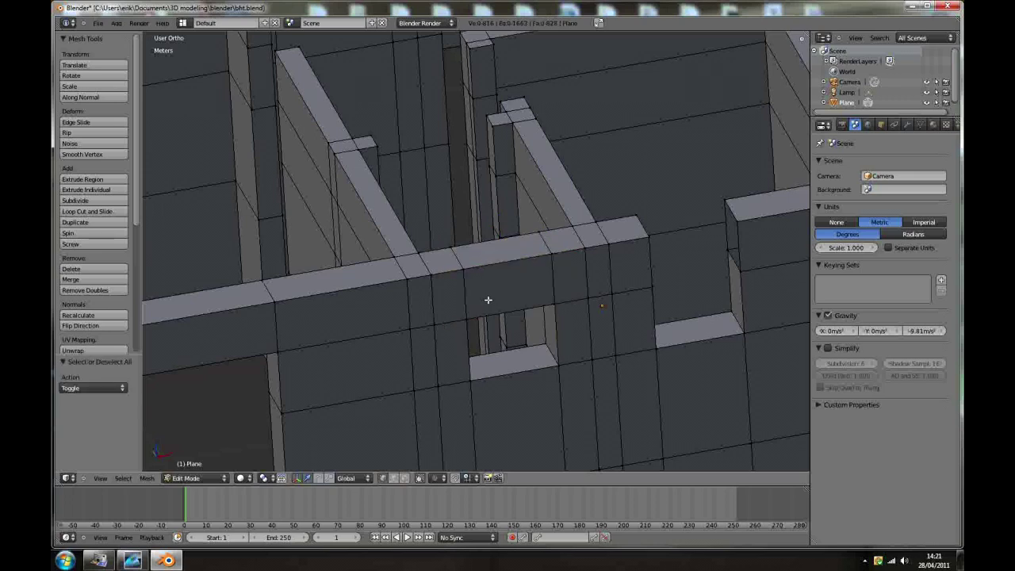
pyautogui.moveTo(489, 301); pyautogui.dragTo(512, 290, button='middle')
pyautogui.scroll(-6, 512, 289)
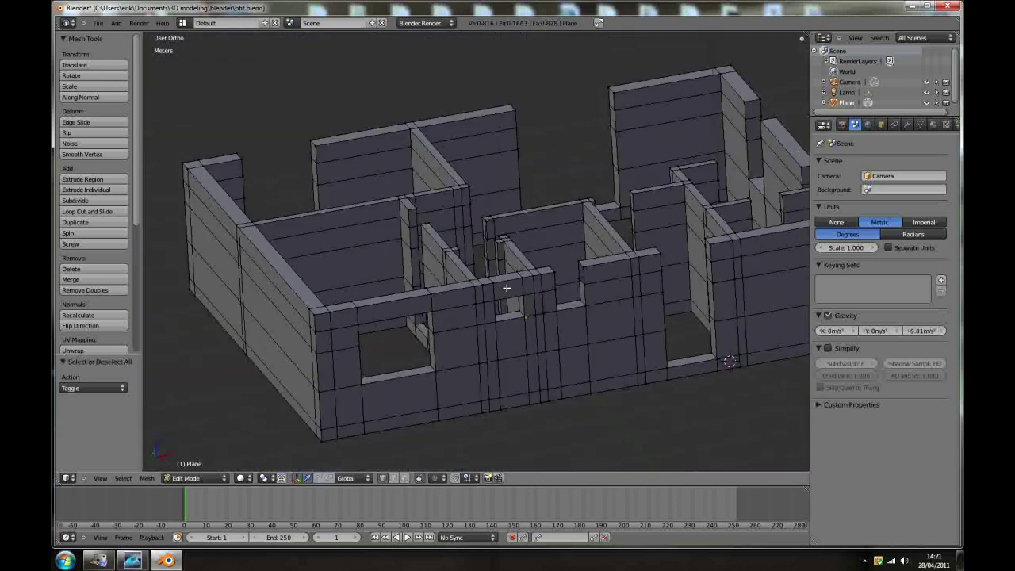
pyautogui.moveTo(610, 278); pyautogui.dragTo(477, 329, button='middle')
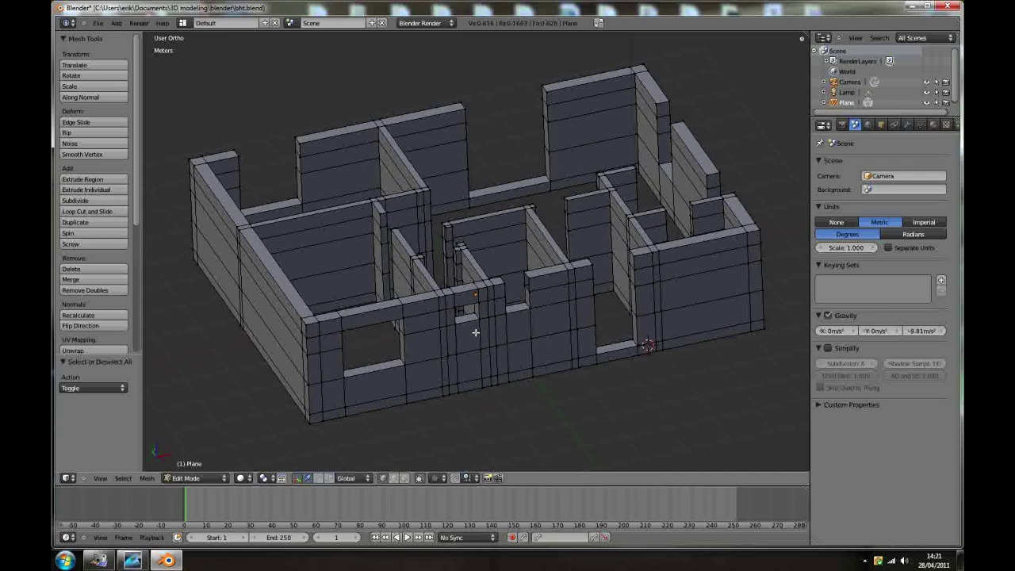